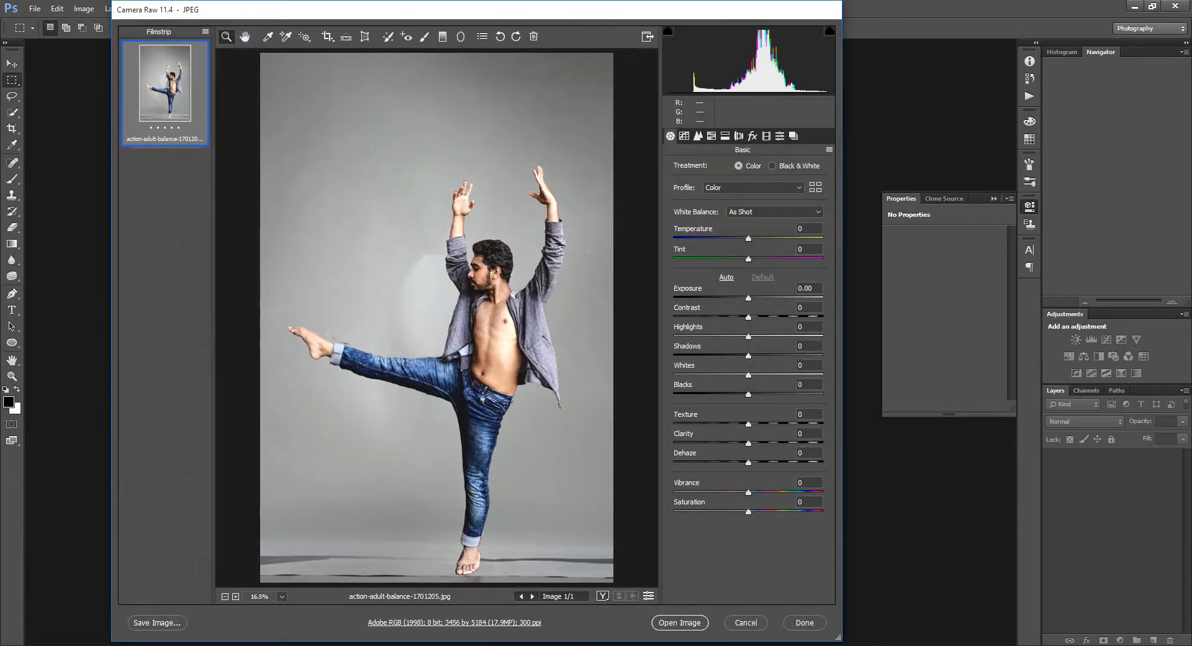
# Set the photo's exposure to +0.15, vibrance to +91 and saturation to +19 in the basic adjustments
pyautogui.press('Up')
pyautogui.press('Up')
pyautogui.press('Up')
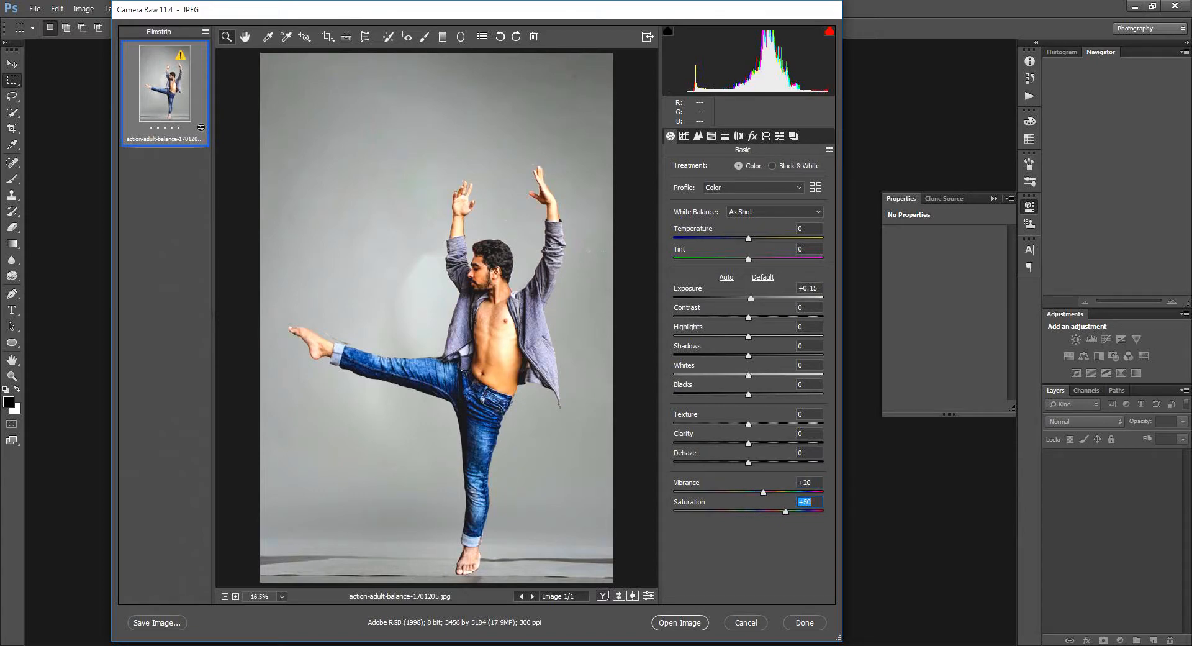
pyautogui.moveTo(763, 492); pyautogui.dragTo(807, 493)
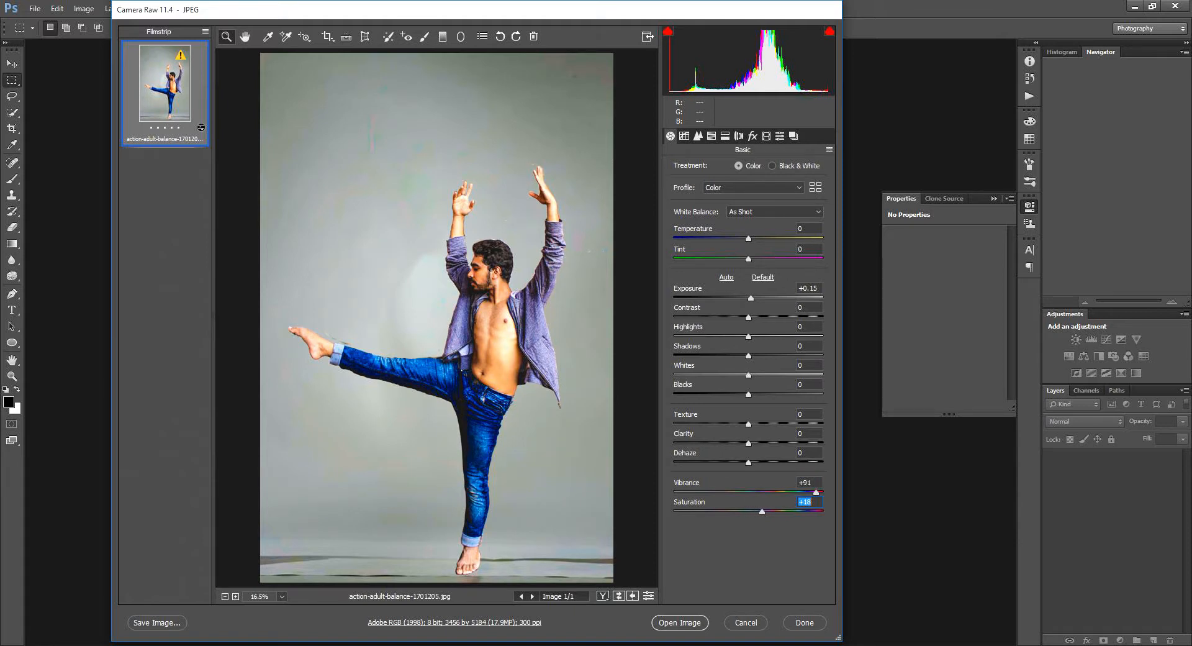
# Raise the HSL saturation of aquas to +27 and purples to +55, and the luminance of oranges to +22
pyautogui.click(711, 135)
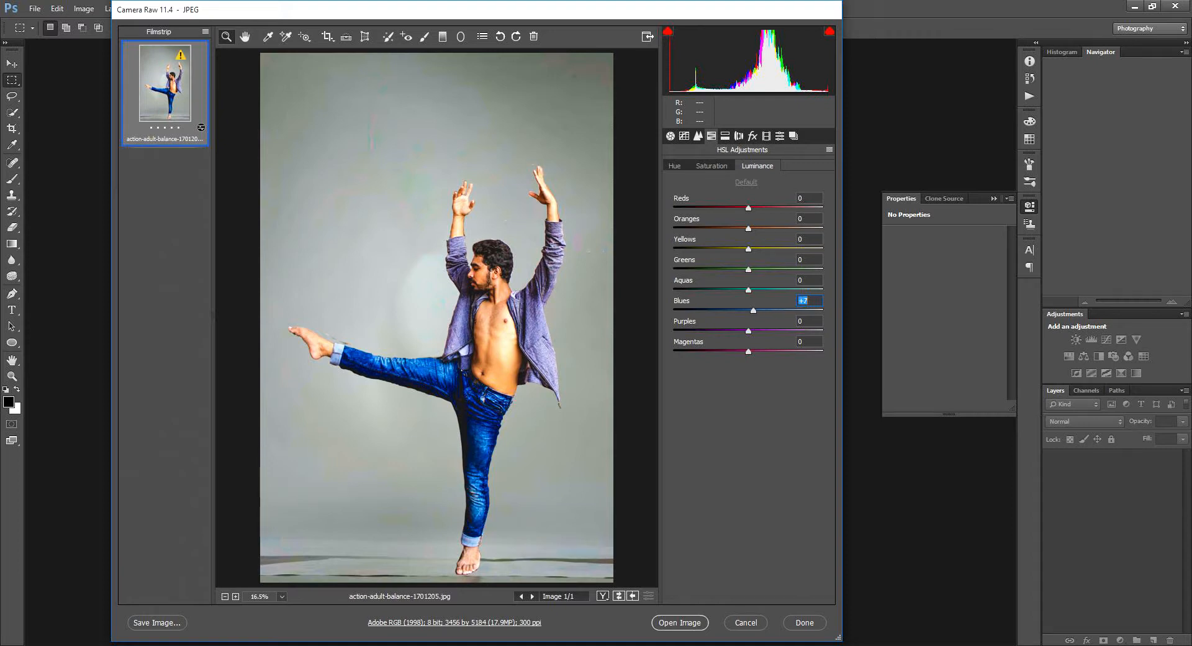
pyautogui.click(711, 165)
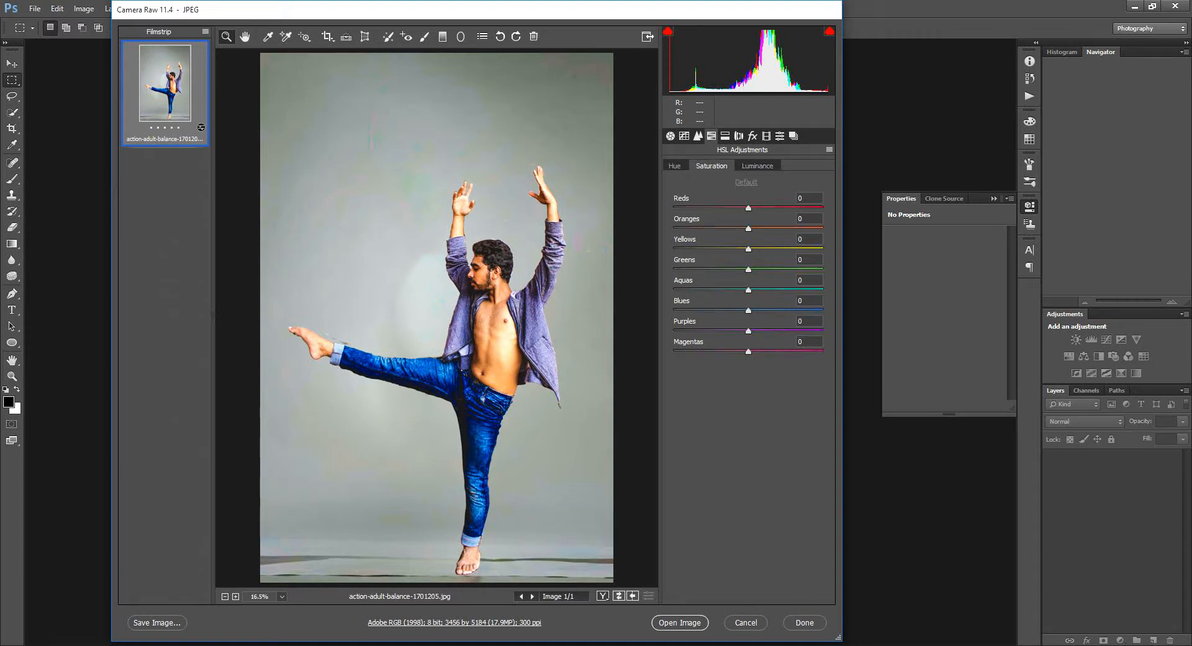
pyautogui.moveTo(748, 270); pyautogui.dragTo(768, 290)
pyautogui.doubleClick(803, 269)
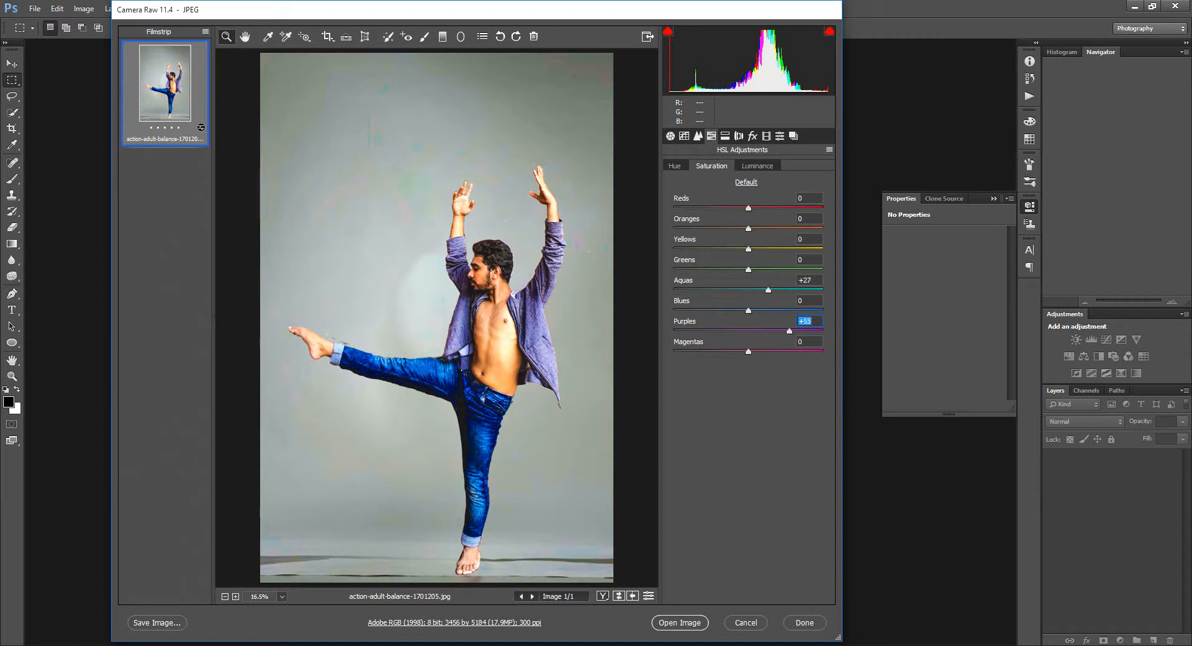
pyautogui.click(758, 166)
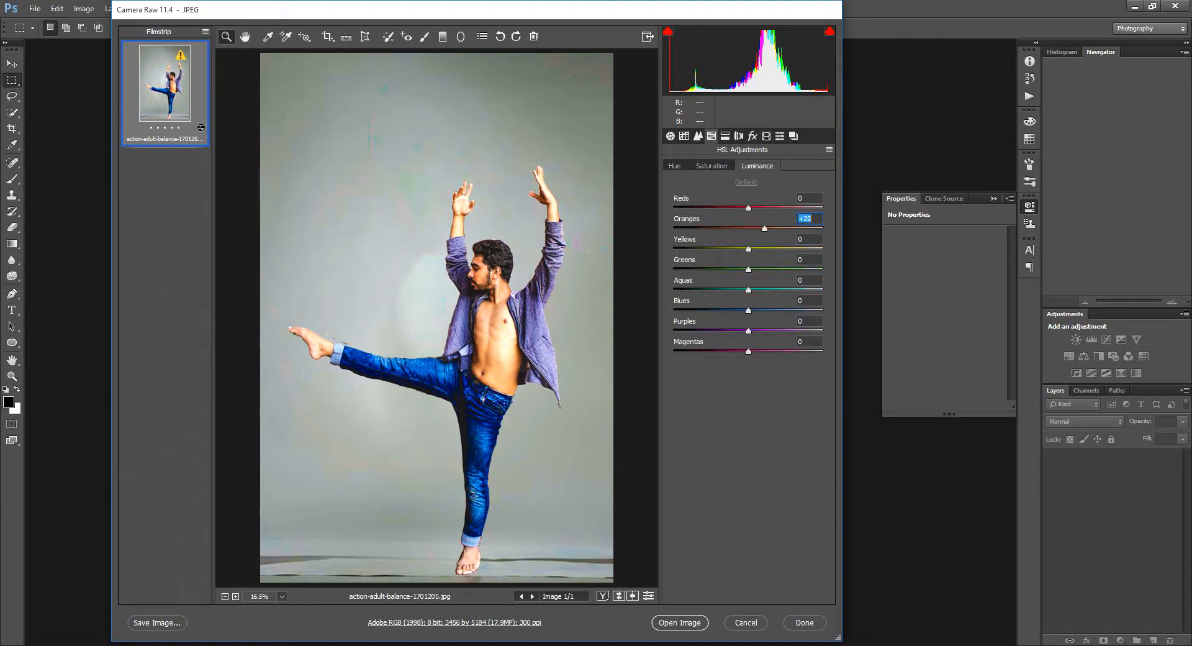
# Set the contrast to +2 in the basic adjustments and open the adjusted image in Photoshop
pyautogui.click(671, 136)
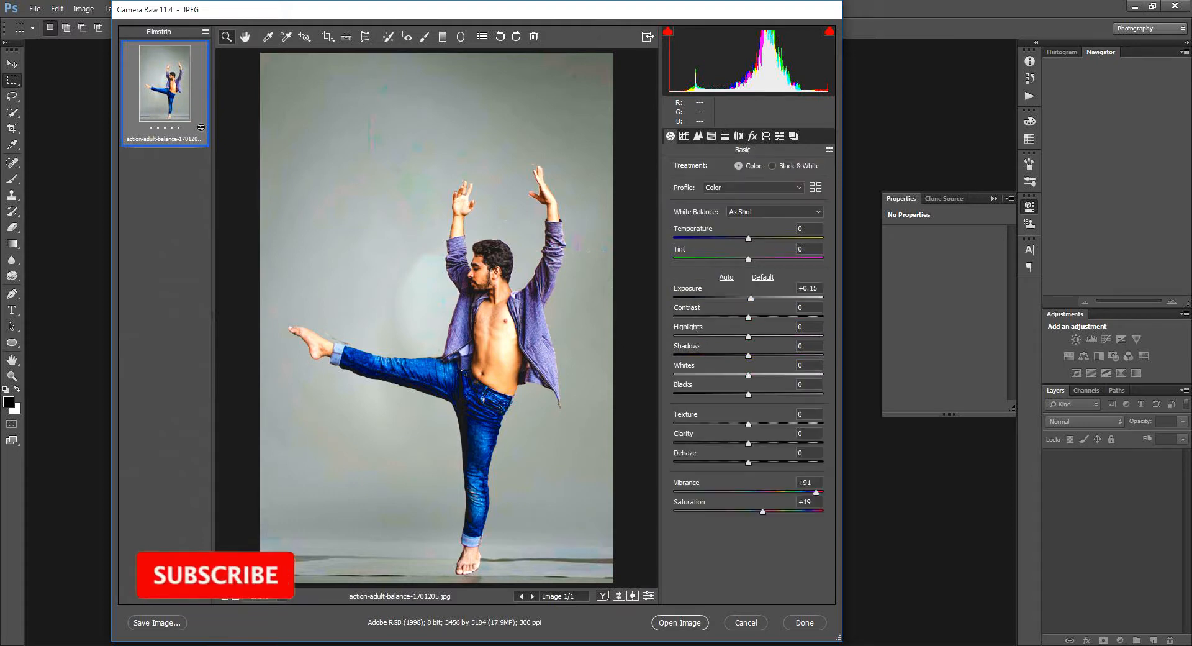
pyautogui.moveTo(750, 298); pyautogui.dragTo(759, 317)
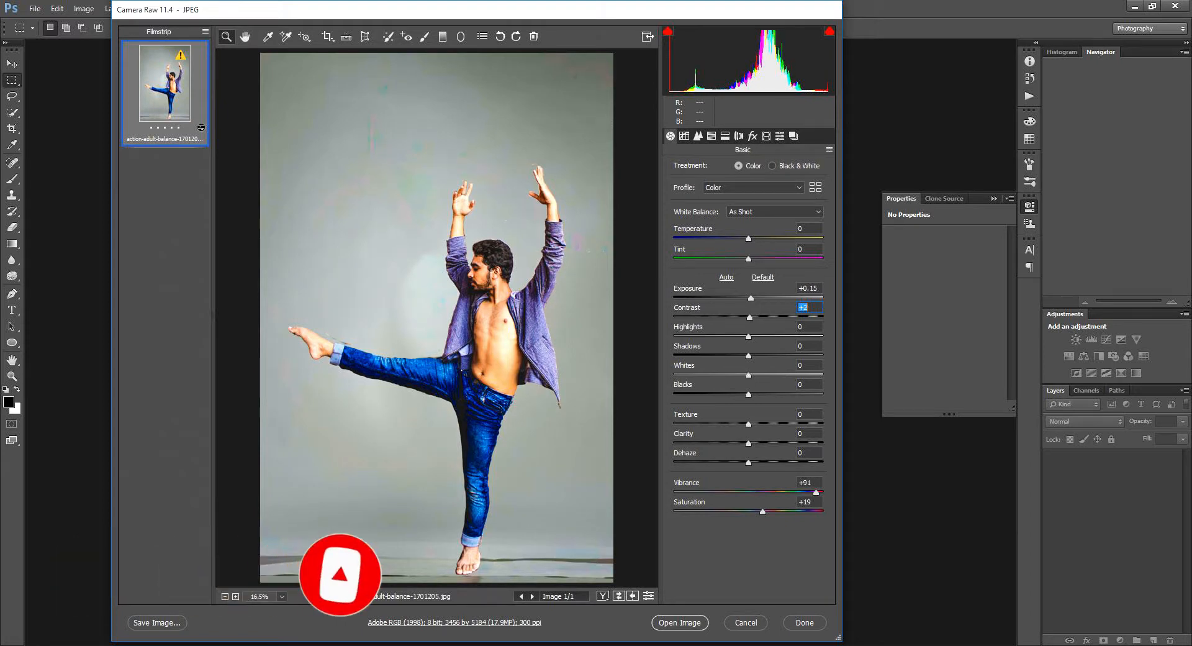
pyautogui.click(679, 621)
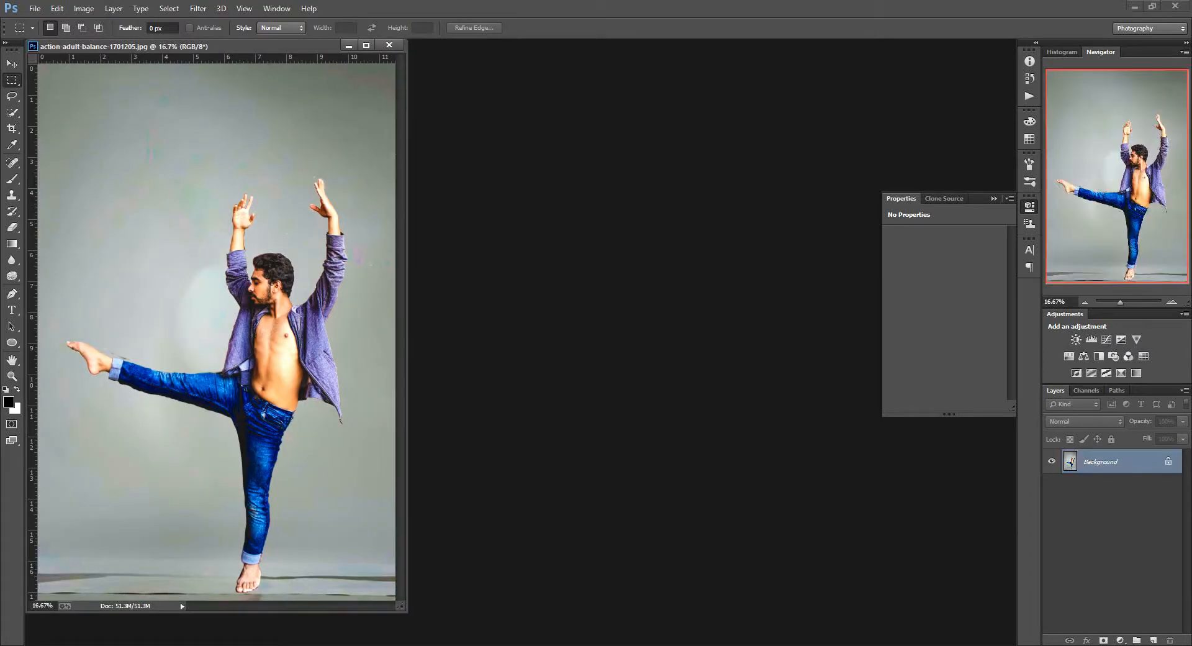
# Select the dancer's head, raised arms, open jacket and torso with the Quick Selection tool
pyautogui.scroll(5, 586, 311)
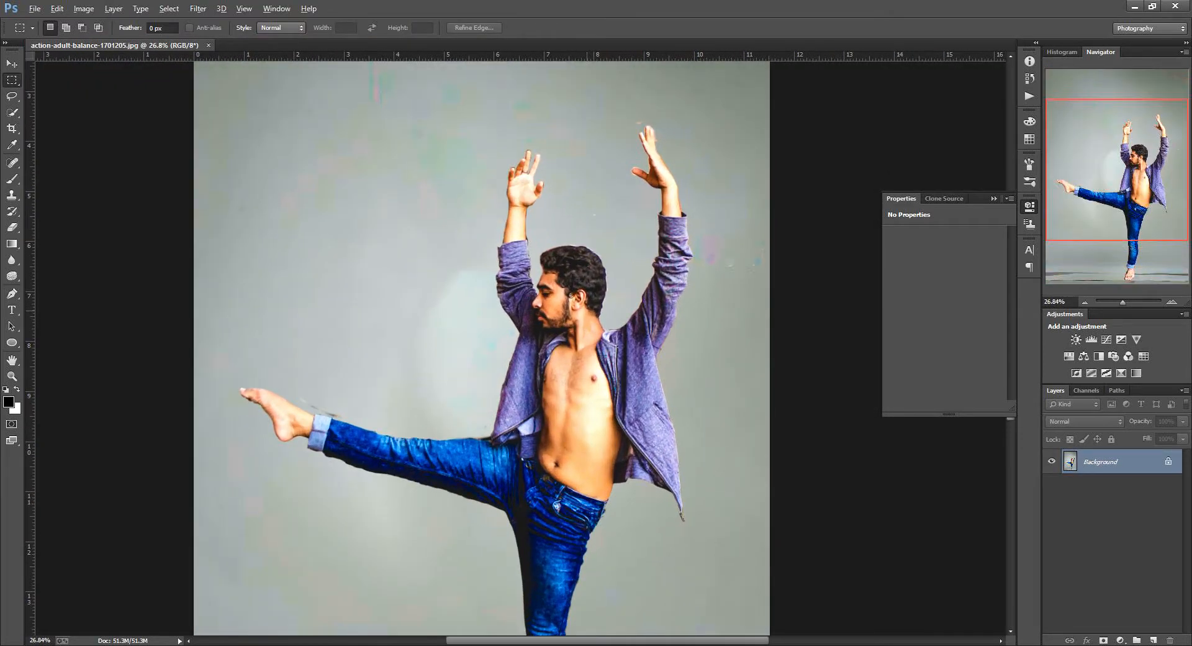
pyautogui.click(12, 113)
pyautogui.scroll(1, 570, 277)
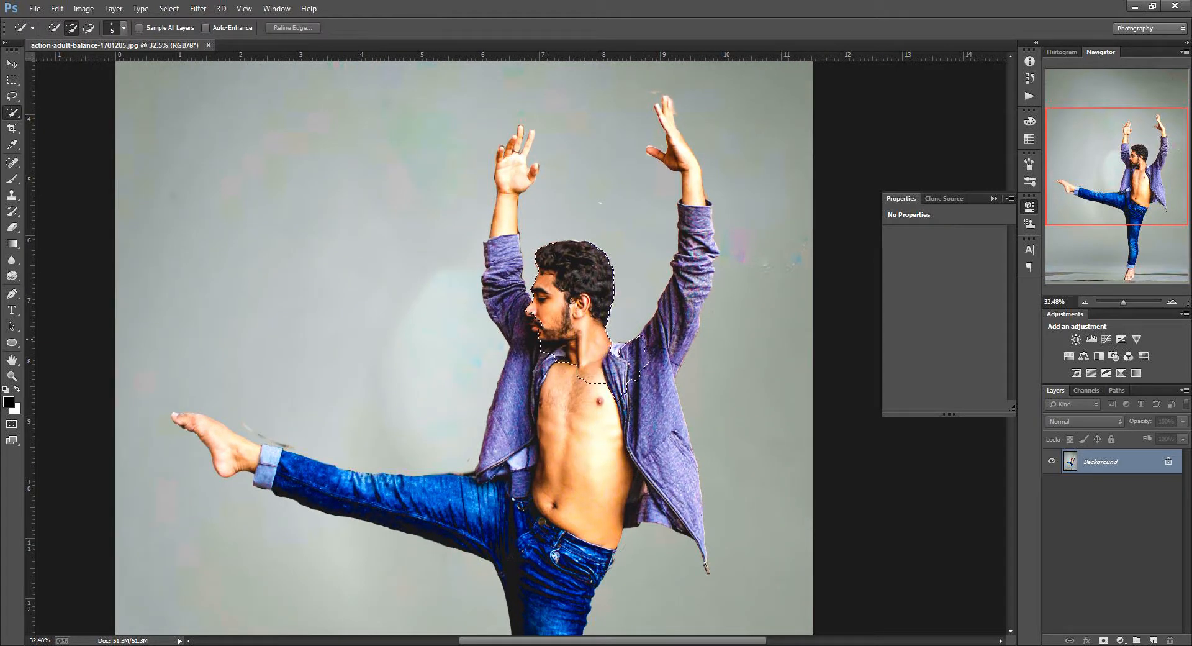
pyautogui.moveTo(507, 217); pyautogui.dragTo(512, 174)
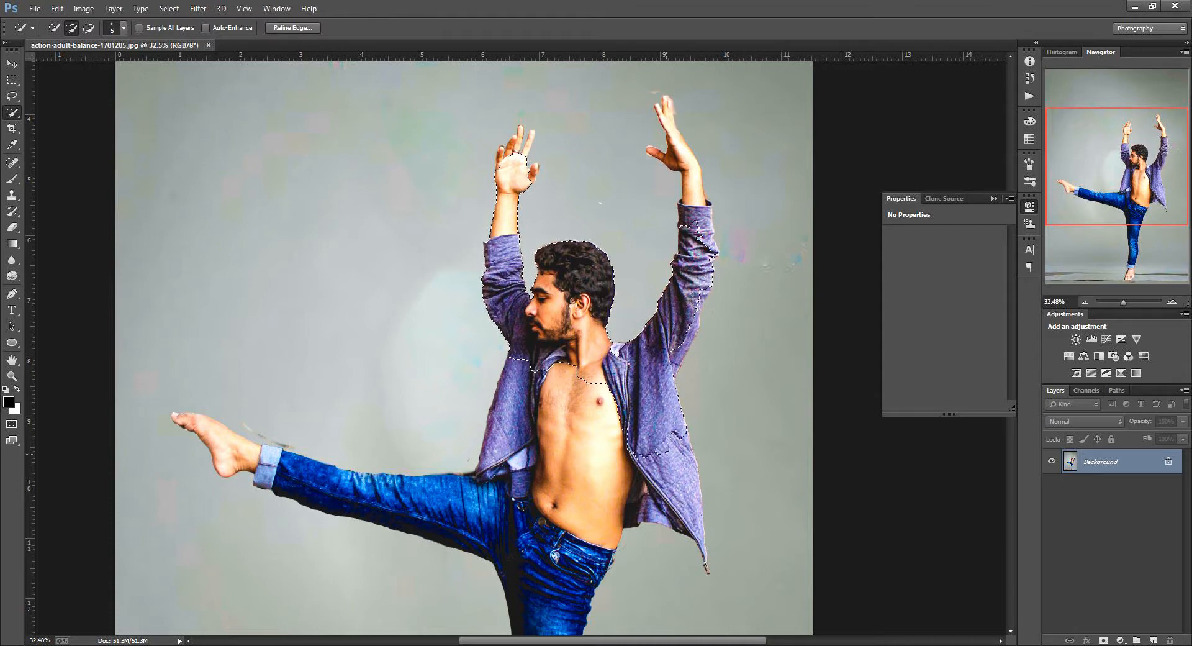
pyautogui.moveTo(667, 453); pyautogui.dragTo(623, 495)
# Extend the quick selection over the outstretched leg and foot and down the standing leg to its foot
pyautogui.moveTo(394, 497)
pyautogui.mouseDown()
pyautogui.moveTo(341, 485)
pyautogui.moveTo(232, 444)
pyautogui.mouseUp()
pyautogui.scroll(-4, 463, 345)
pyautogui.moveTo(560, 431); pyautogui.dragTo(541, 532)
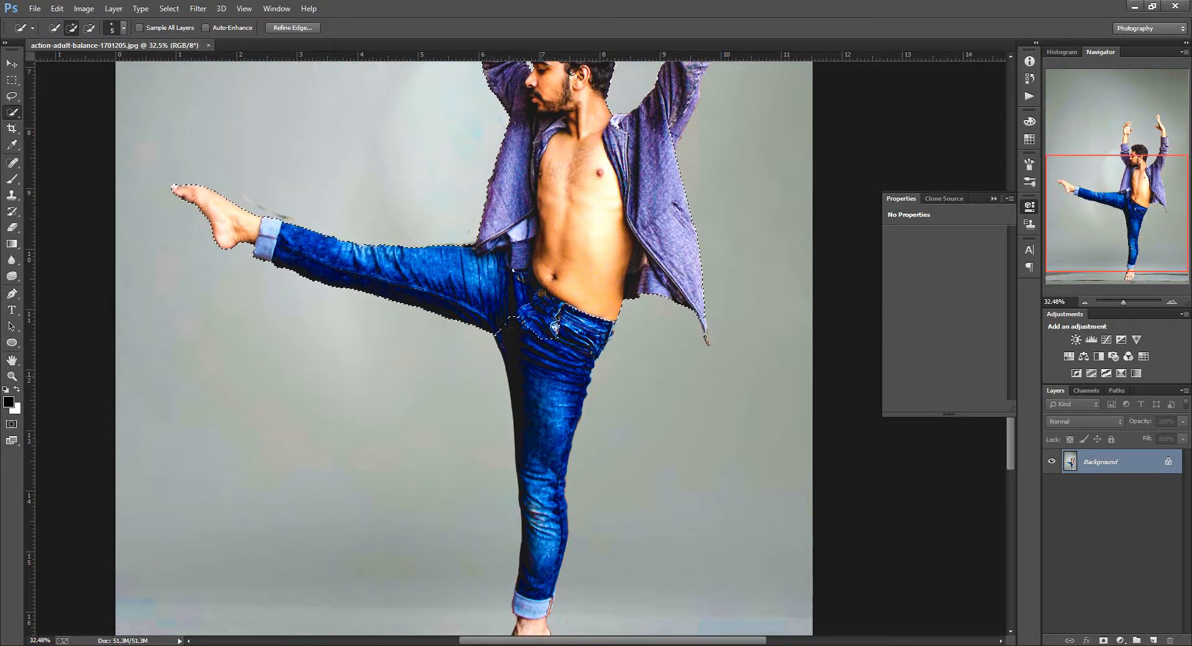
pyautogui.scroll(-1, 542, 532)
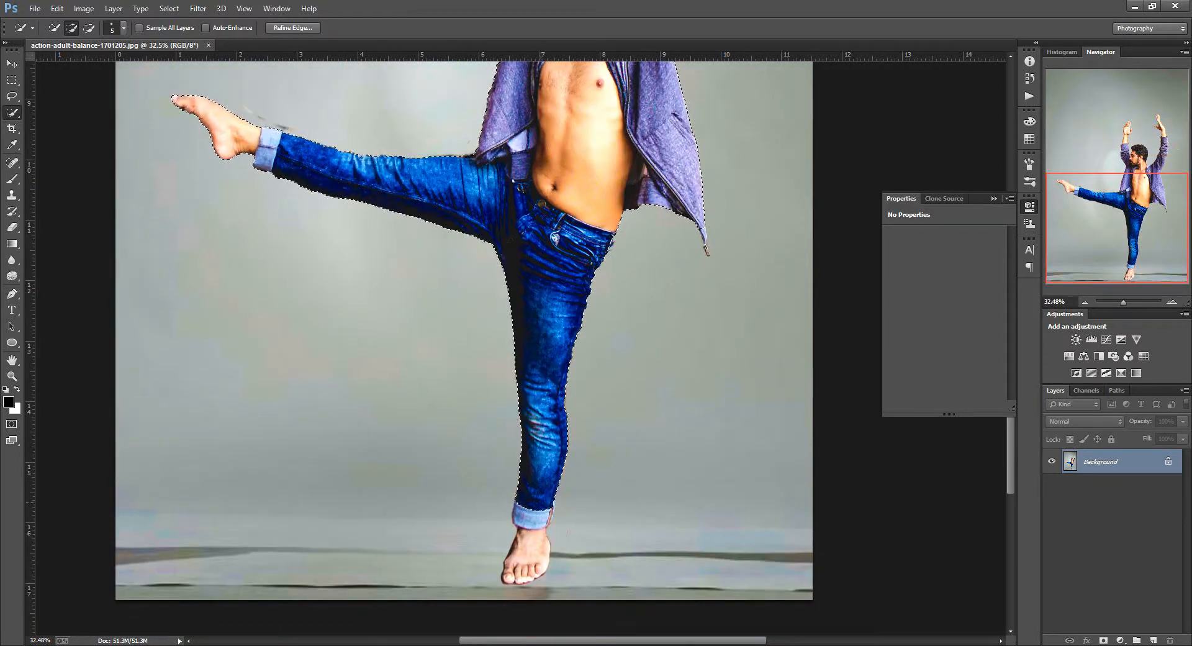
pyautogui.moveTo(538, 524); pyautogui.dragTo(528, 568)
# Add the fingers of the raised hand in front of the face to the selection, enlarging the brush
pyautogui.scroll(1, 585, 283)
pyautogui.scroll(6, 586, 283)
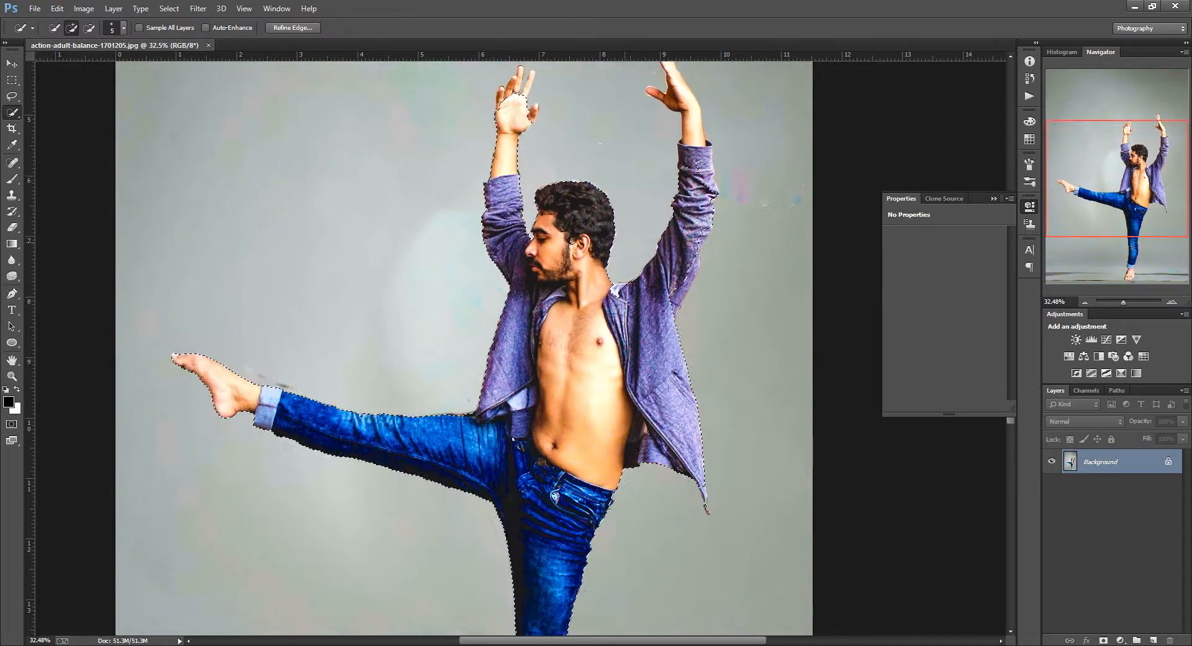
pyautogui.scroll(10, 517, 207)
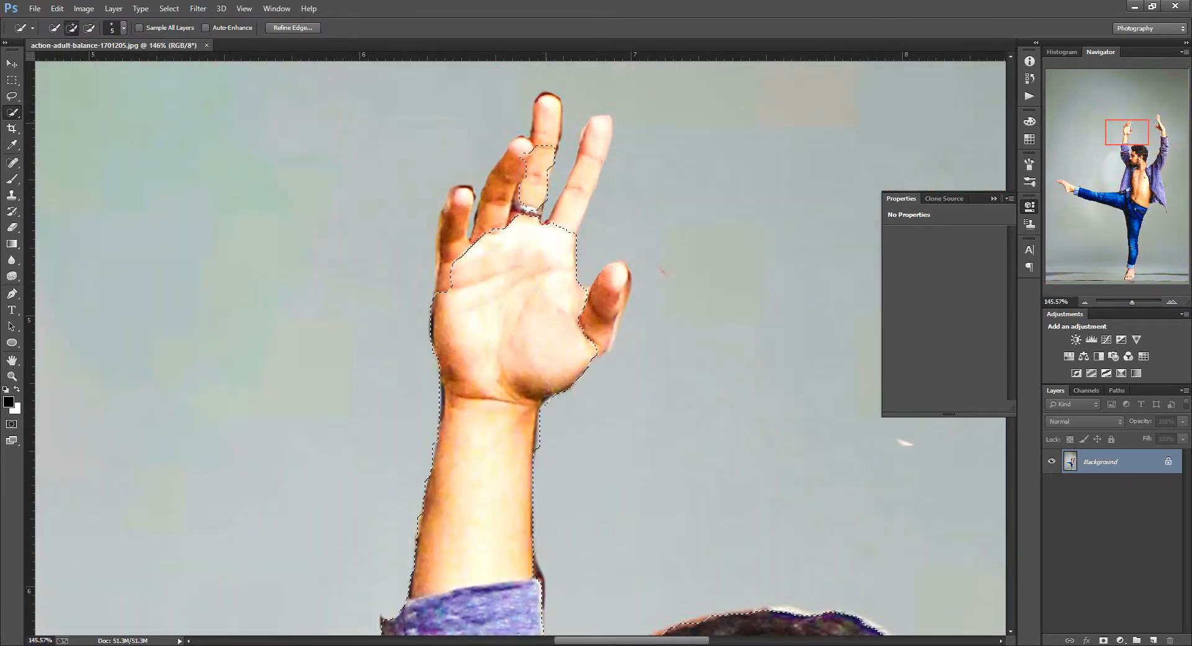
pyautogui.moveTo(531, 204)
pyautogui.mouseDown()
pyautogui.moveTo(499, 196)
pyautogui.moveTo(466, 250)
pyautogui.mouseUp()
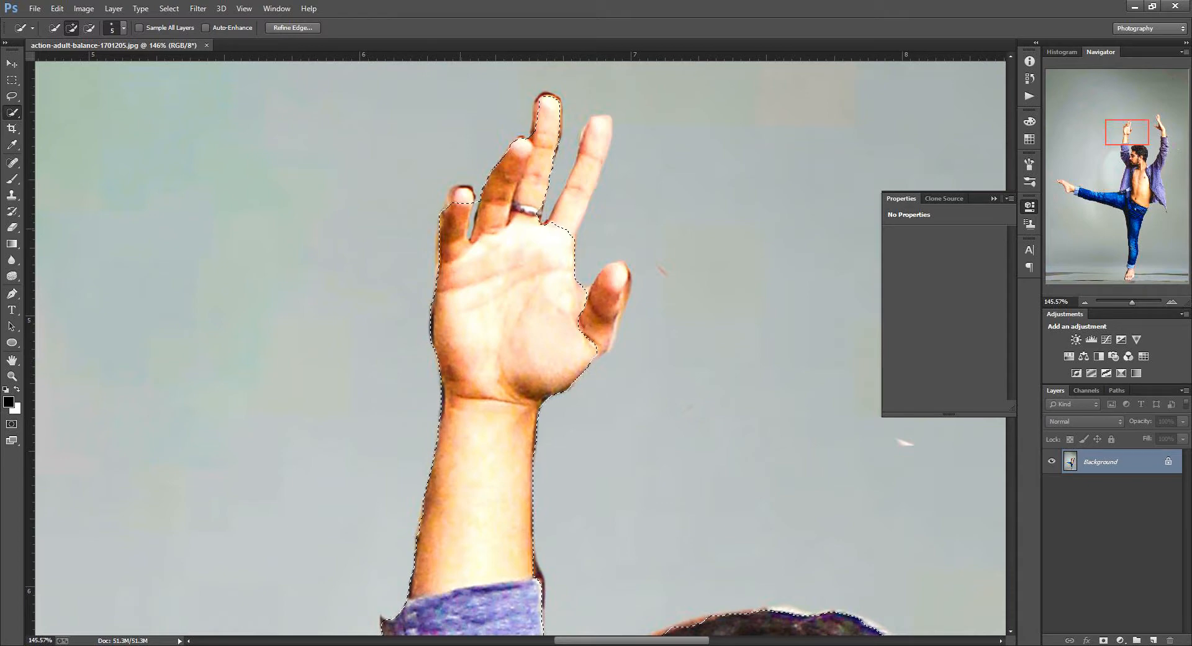
pyautogui.press(']')
pyautogui.press(']')
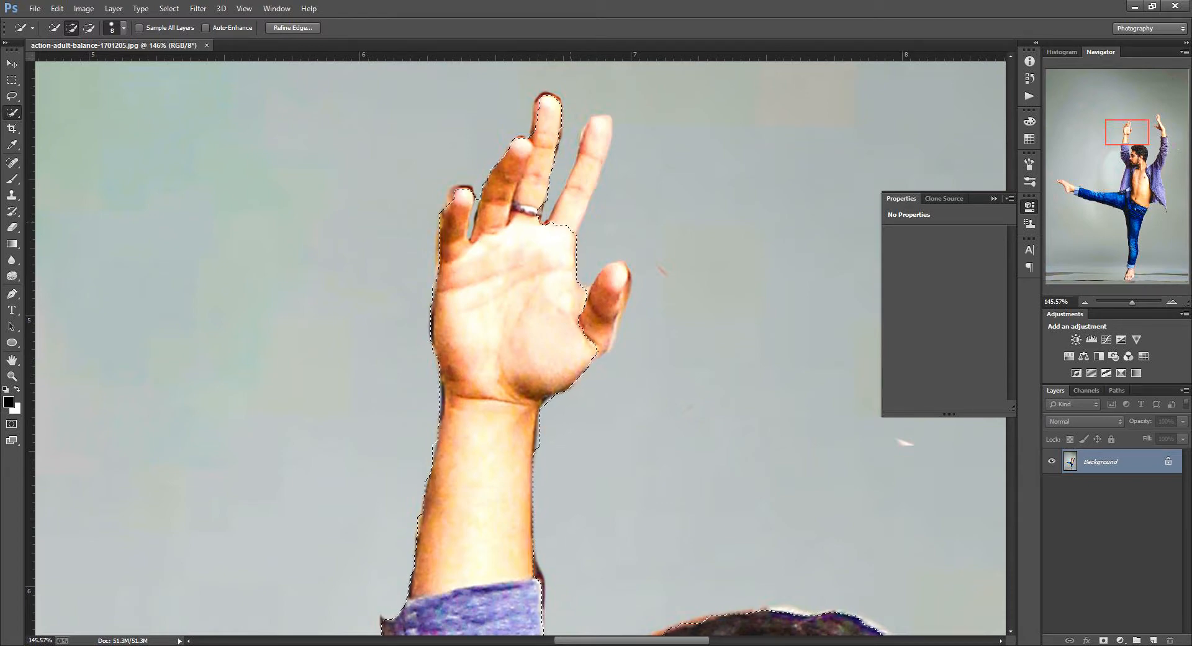
pyautogui.press(']')
# Refine the selection around that hand's fingers, removing the background gaps between them with a smaller brush
pyautogui.scroll(4, 582, 167)
pyautogui.moveTo(560, 97); pyautogui.dragTo(542, 178)
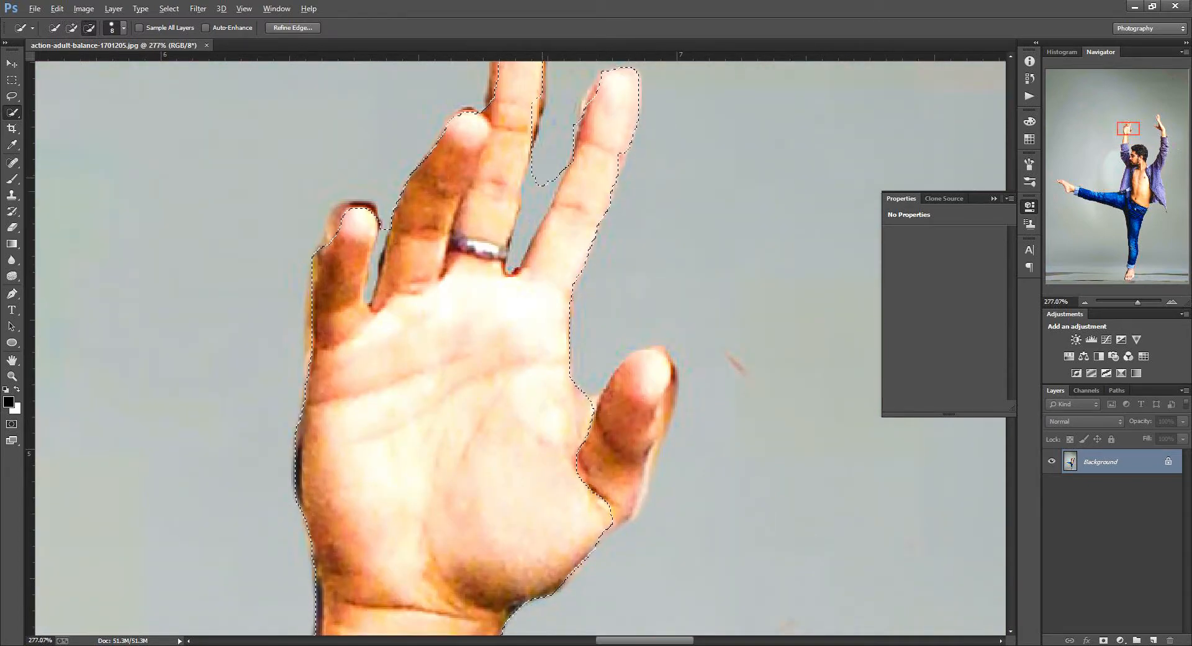
pyautogui.press('[')
pyautogui.press('[')
pyautogui.press('[')
pyautogui.press('[')
pyautogui.press('[')
pyautogui.press('[')
pyautogui.scroll(3, 391, 235)
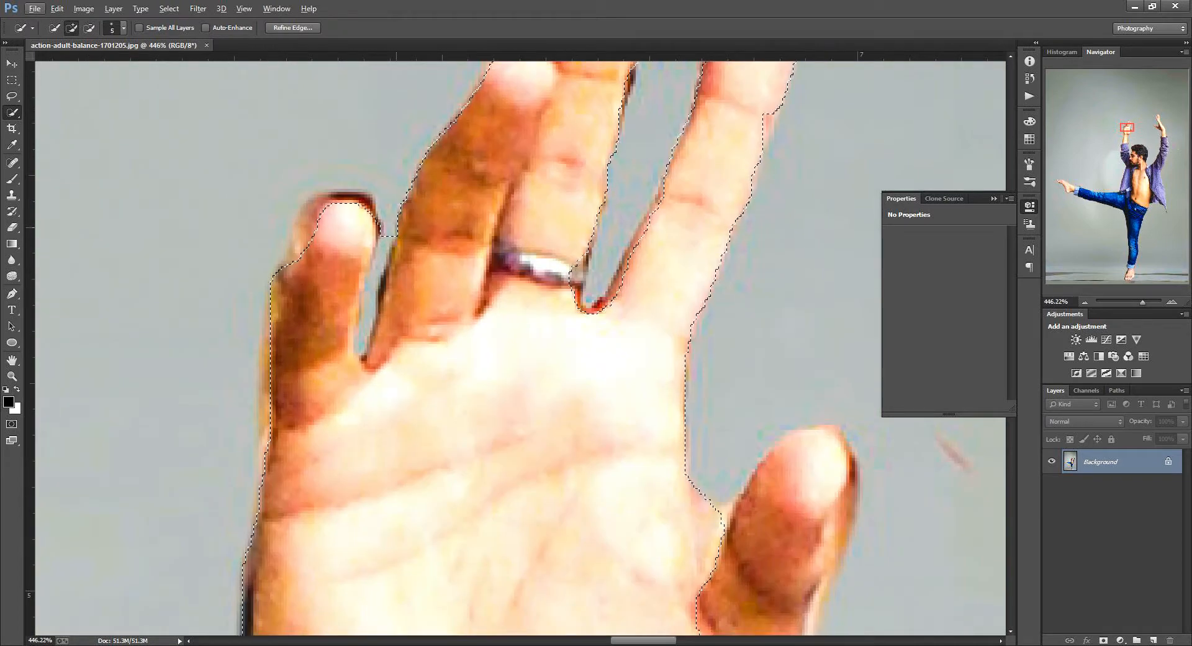
pyautogui.moveTo(388, 228); pyautogui.dragTo(367, 318)
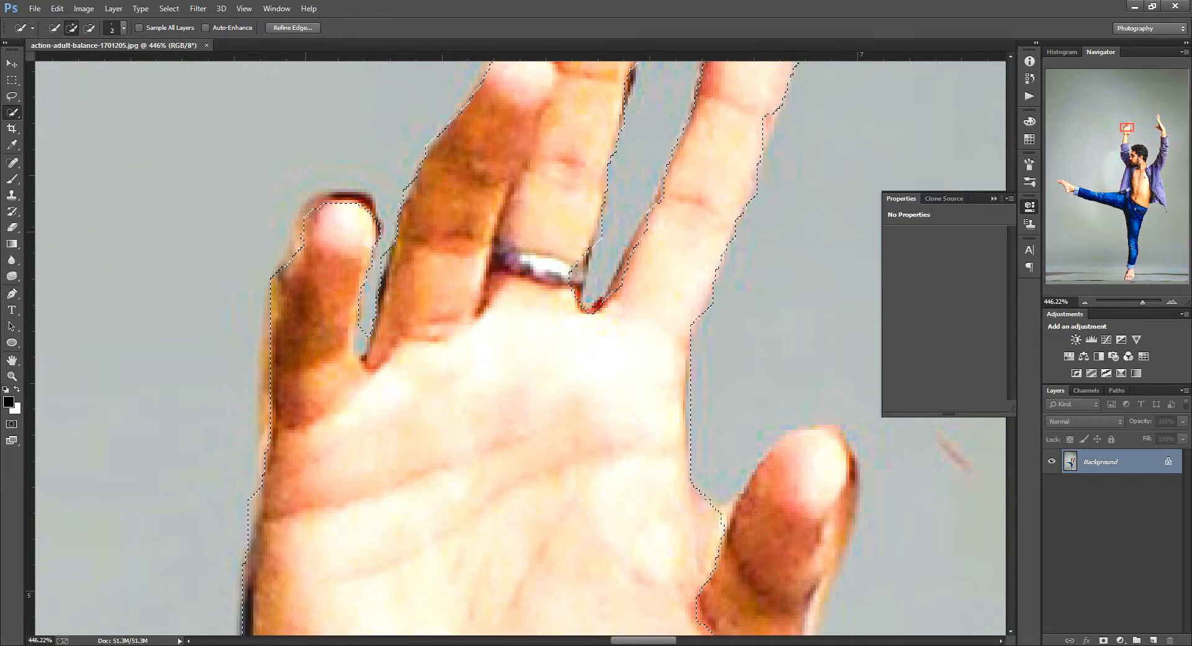
pyautogui.moveTo(311, 221); pyautogui.dragTo(304, 232)
# Enlarge the selection brush, clean up the middle finger's edge and add the thumb of the same hand
pyautogui.press(']')
pyautogui.press(']')
pyautogui.press(']')
pyautogui.press(']')
pyautogui.press(']')
pyautogui.press(']')
pyautogui.scroll(-3, 608, 263)
pyautogui.scroll(1, 597, 131)
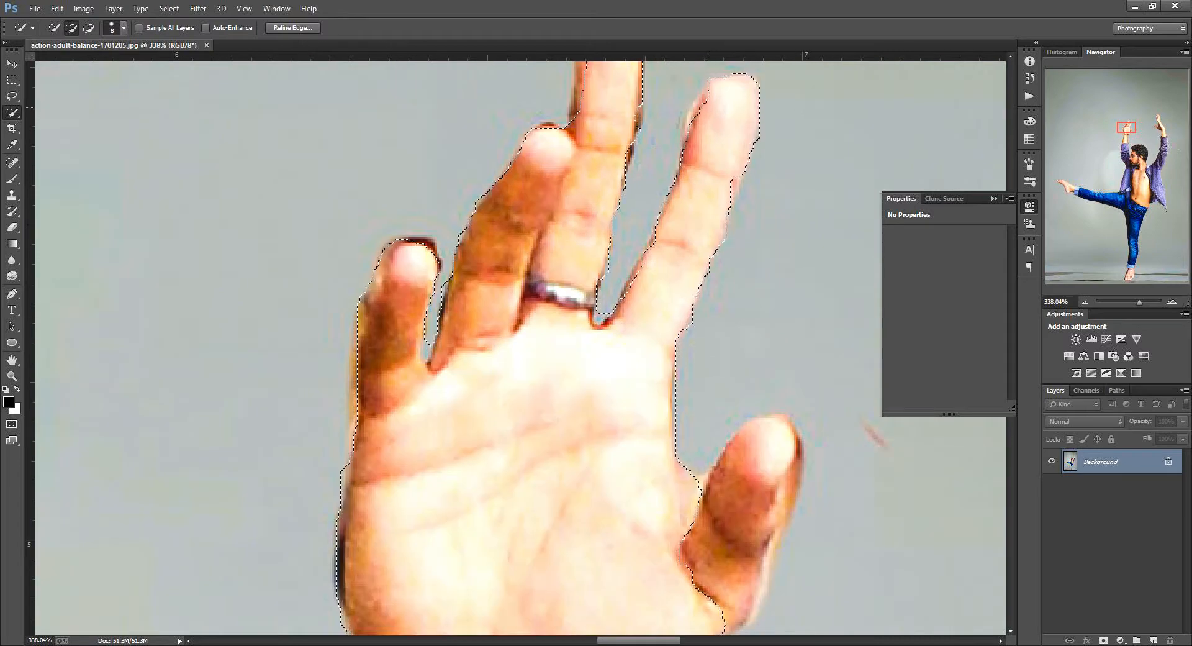
pyautogui.moveTo(596, 130); pyautogui.dragTo(581, 222)
pyautogui.scroll(-1, 581, 267)
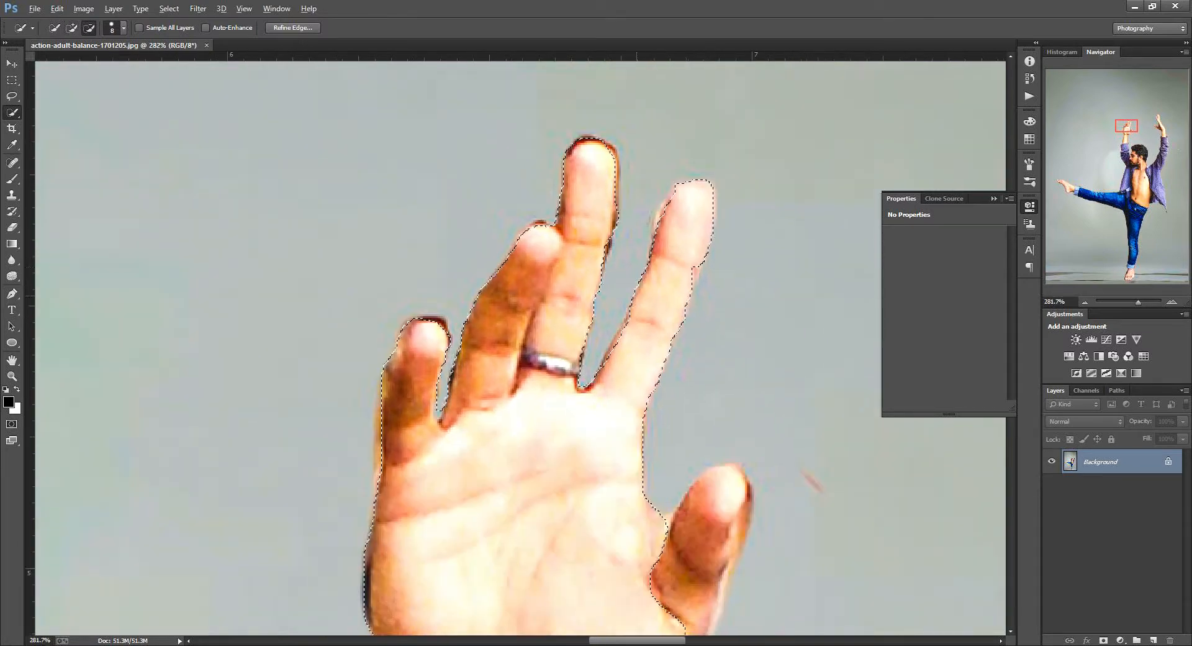
pyautogui.scroll(-2, 609, 380)
pyautogui.scroll(2, 626, 541)
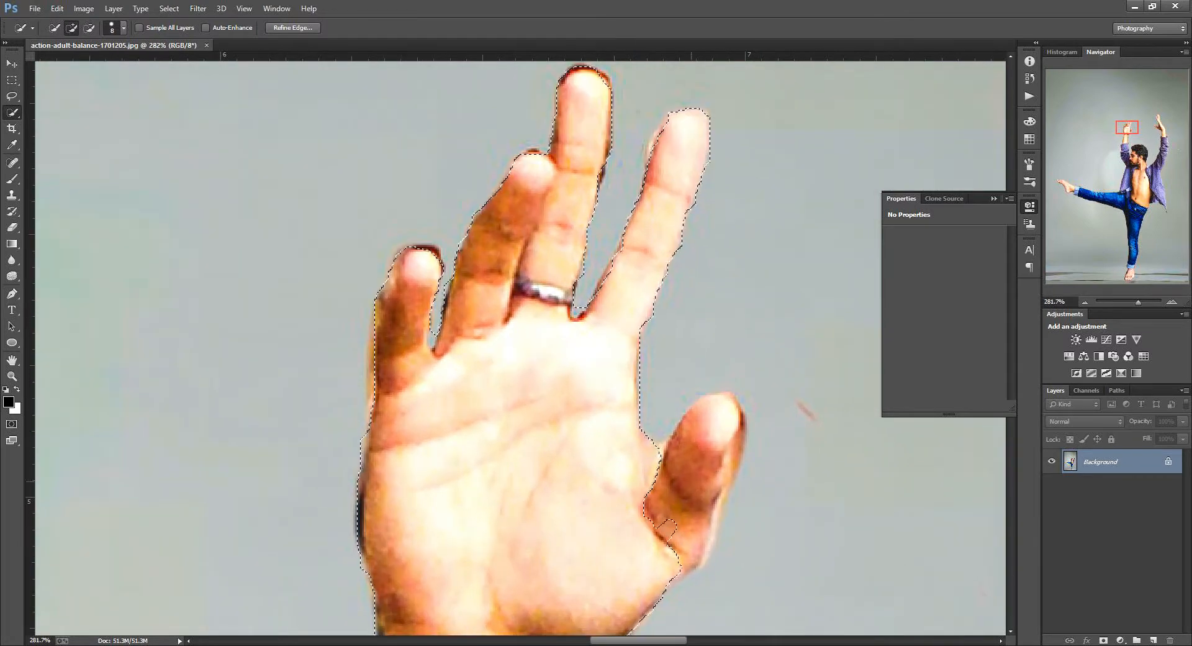
pyautogui.moveTo(676, 514)
pyautogui.mouseDown()
pyautogui.moveTo(719, 411)
pyautogui.moveTo(696, 523)
pyautogui.mouseUp()
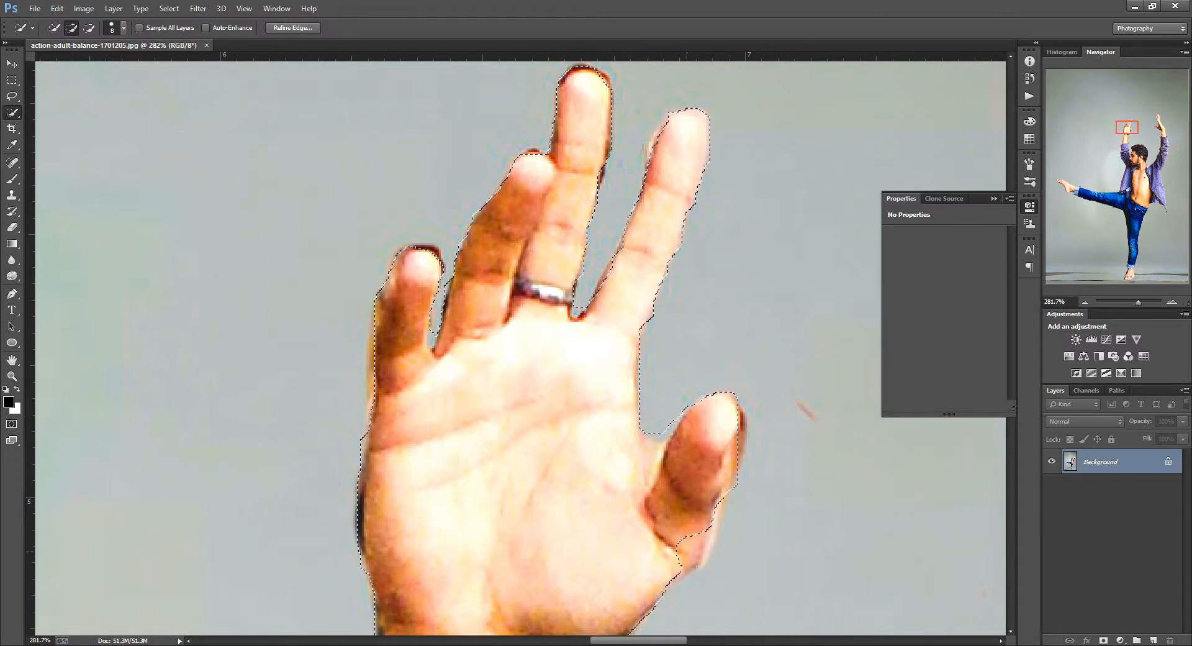
# Add the missing outer edge of the jacket sleeve on the arm behind the head, using a 10 px brush
pyautogui.scroll(-5, 568, 174)
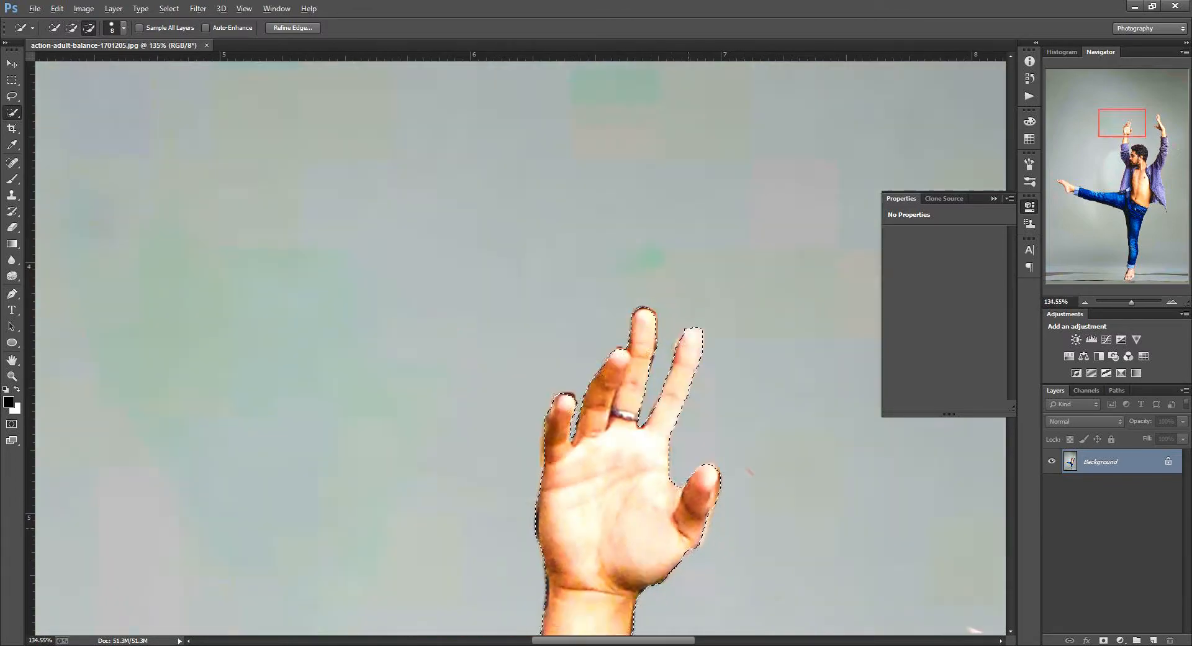
pyautogui.moveTo(577, 477); pyautogui.dragTo(443, 266)
pyautogui.scroll(3, 444, 266)
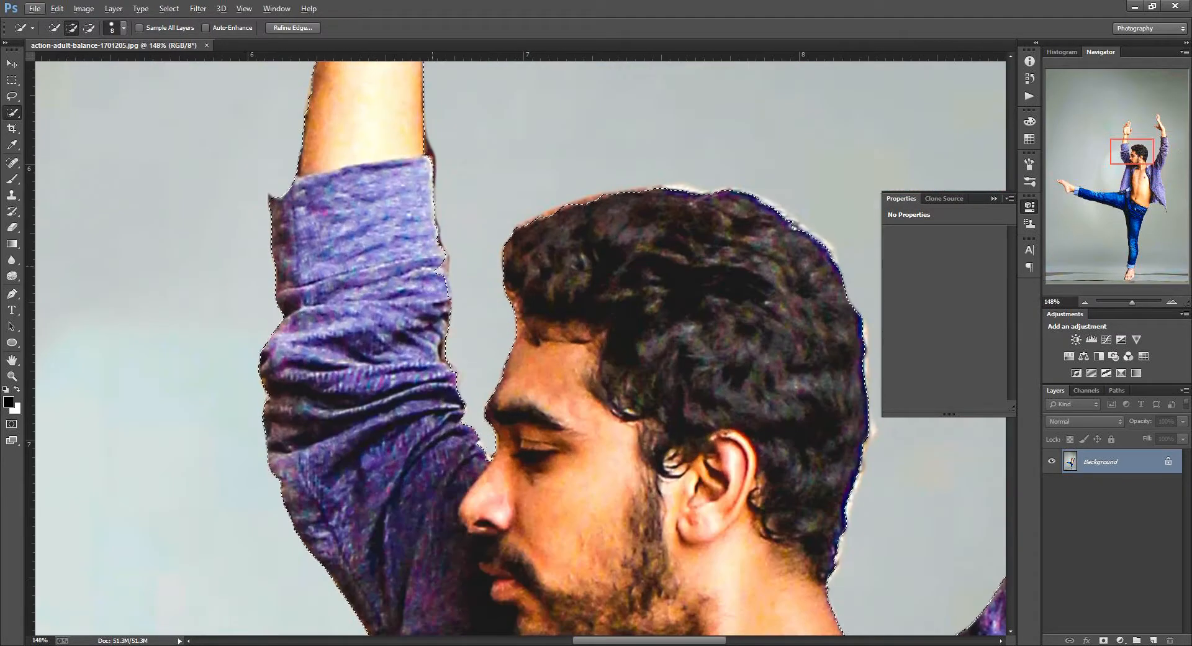
pyautogui.moveTo(859, 534); pyautogui.dragTo(448, 298)
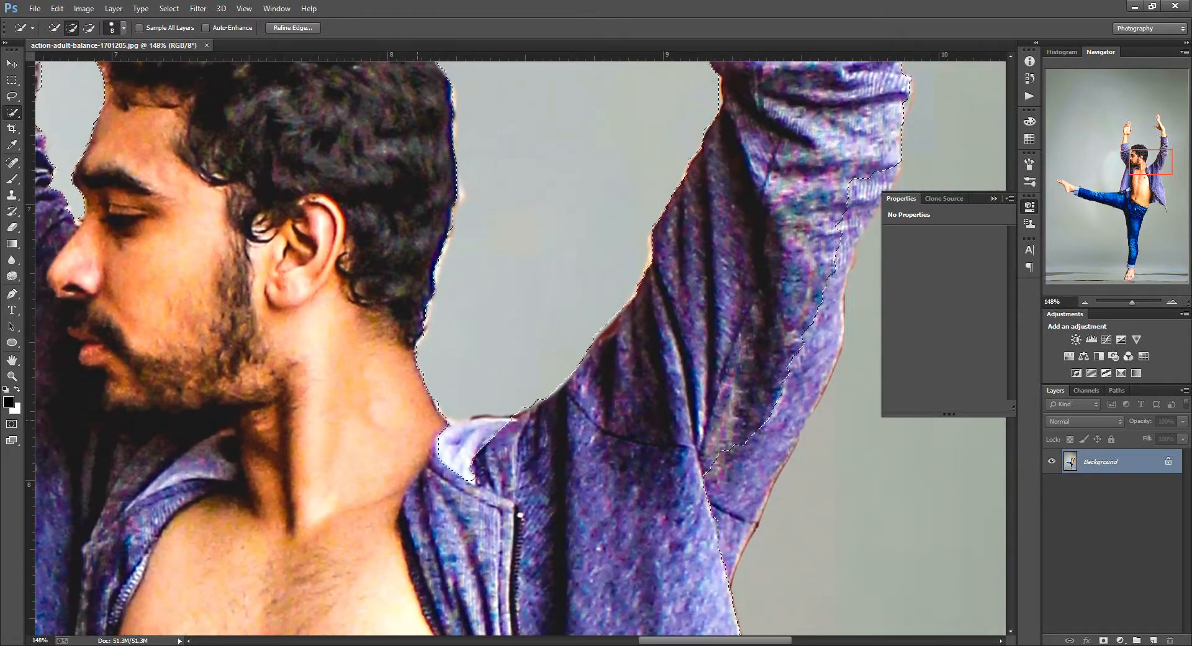
pyautogui.scroll(-2, 849, 121)
pyautogui.moveTo(849, 120); pyautogui.dragTo(575, 482)
pyautogui.press(']')
pyautogui.press(']')
pyautogui.moveTo(578, 348)
pyautogui.mouseDown()
pyautogui.moveTo(545, 161)
pyautogui.moveTo(517, 105)
pyautogui.moveTo(490, 106)
pyautogui.mouseUp()
pyautogui.moveTo(603, 367); pyautogui.dragTo(612, 389)
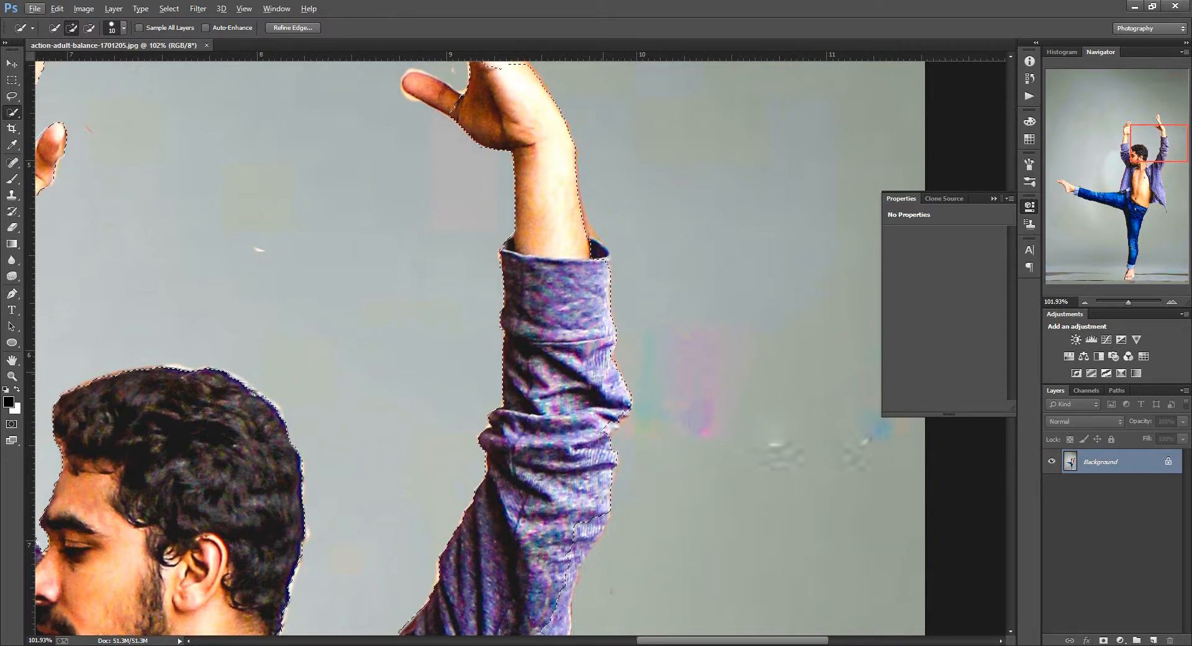
pyautogui.moveTo(560, 502)
pyautogui.mouseDown()
pyautogui.moveTo(563, 309)
pyautogui.moveTo(557, 419)
pyautogui.moveTo(503, 535)
pyautogui.mouseUp()
# Add the fingers and thumb of the raised hand behind the head to the selection and refine their edges
pyautogui.moveTo(526, 118); pyautogui.dragTo(546, 555)
pyautogui.scroll(3, 533, 217)
pyautogui.moveTo(519, 355); pyautogui.dragTo(511, 334)
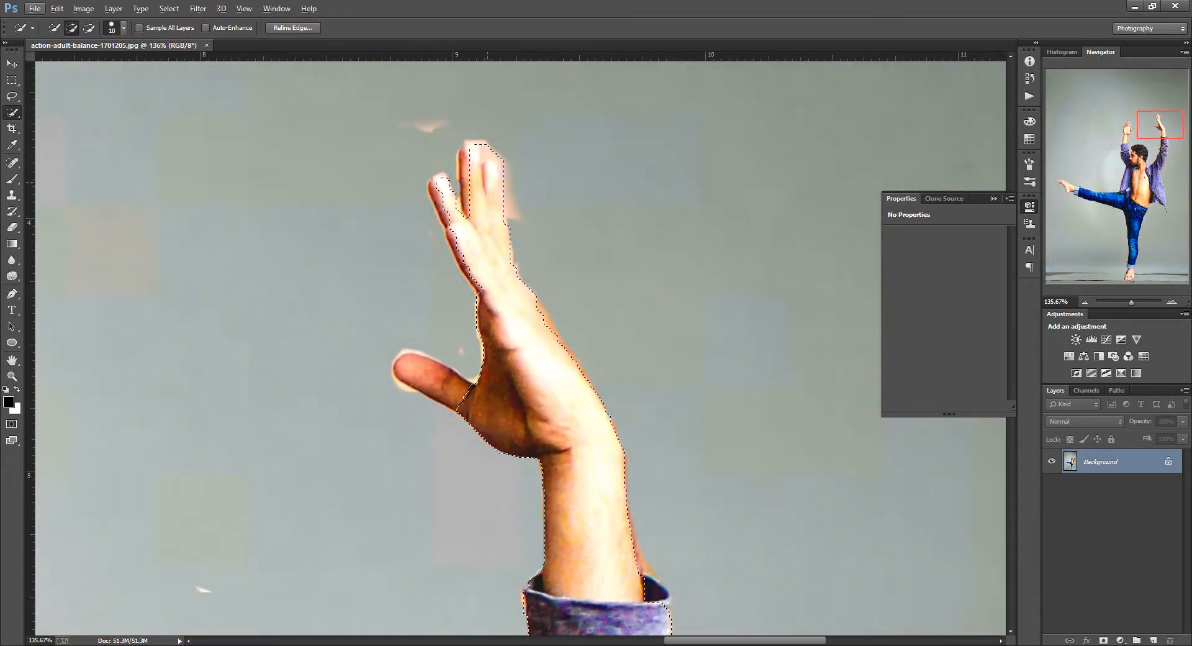
pyautogui.scroll(3, 463, 243)
pyautogui.moveTo(417, 160)
pyautogui.mouseDown()
pyautogui.moveTo(422, 177)
pyautogui.moveTo(464, 112)
pyautogui.mouseUp()
pyautogui.moveTo(457, 518); pyautogui.dragTo(379, 475)
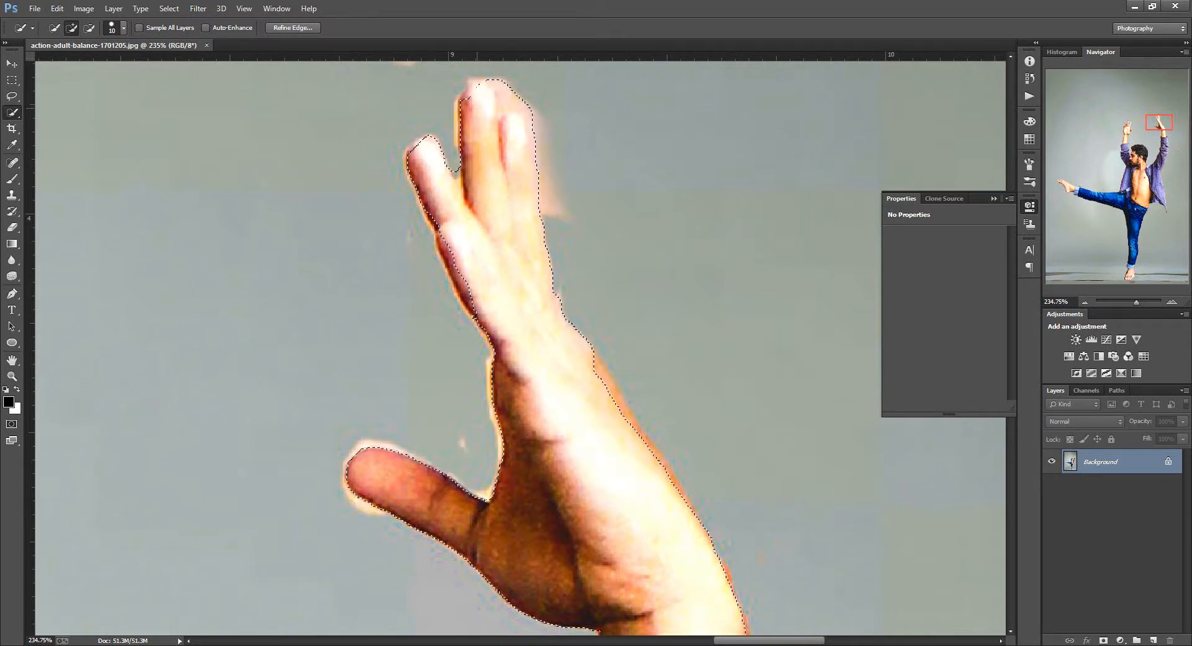
pyautogui.scroll(-1, 497, 246)
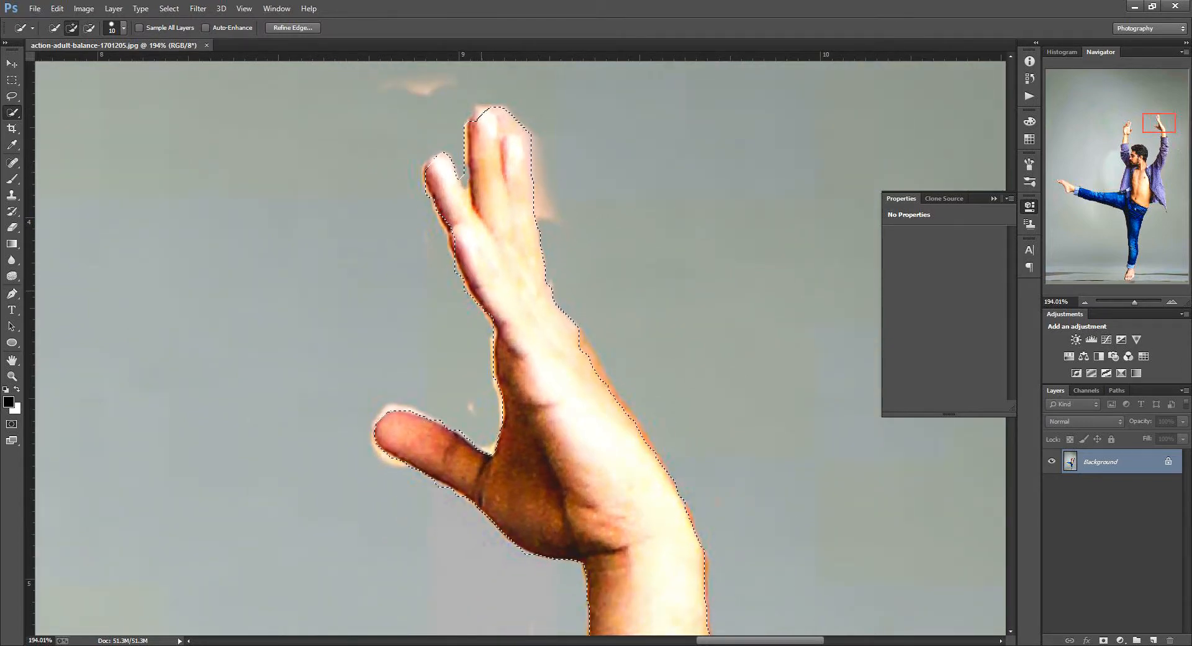
# Check the selection outline down the body and touch up its edge at the standing leg's jeans cuff
pyautogui.scroll(-3, 463, 236)
pyautogui.moveTo(471, 559); pyautogui.dragTo(434, 44)
pyautogui.scroll(-6, 546, 447)
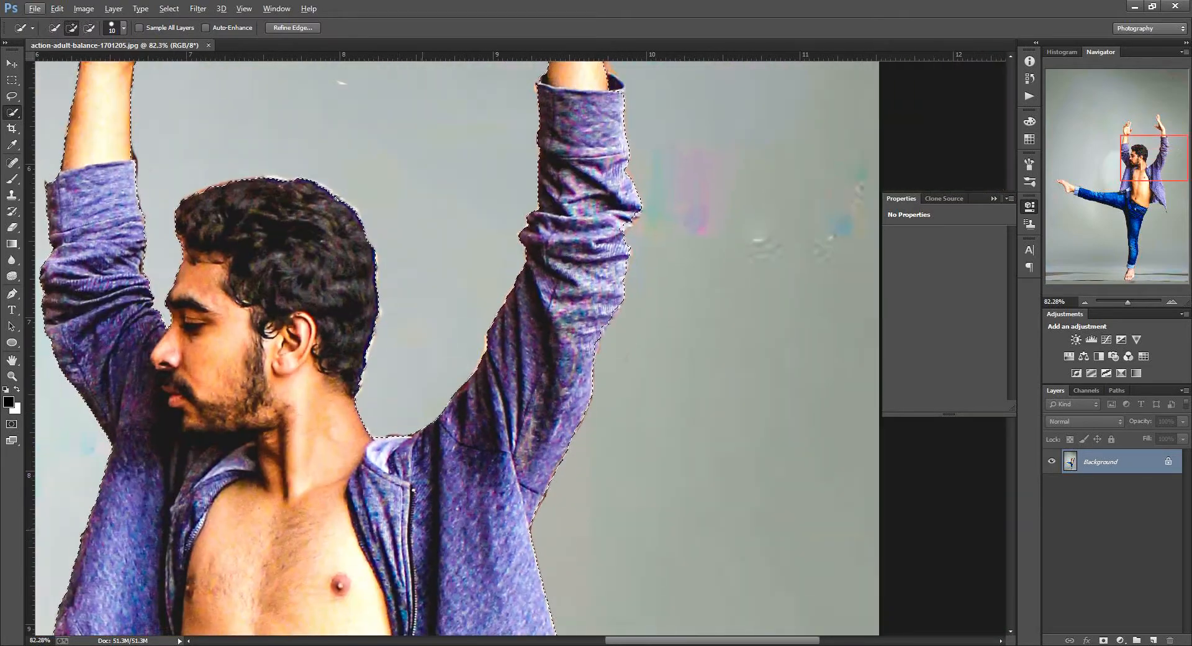
pyautogui.moveTo(380, 556); pyautogui.dragTo(525, 230)
pyautogui.scroll(-1, 526, 260)
pyautogui.scroll(1, 726, 354)
pyautogui.scroll(6, 609, 421)
pyautogui.moveTo(737, 628)
pyautogui.mouseDown()
pyautogui.moveTo(610, 421)
pyautogui.moveTo(612, 450)
pyautogui.mouseUp()
pyautogui.scroll(-11, 357, 390)
pyautogui.moveTo(216, 543); pyautogui.dragTo(447, 182)
pyautogui.scroll(6, 415, 559)
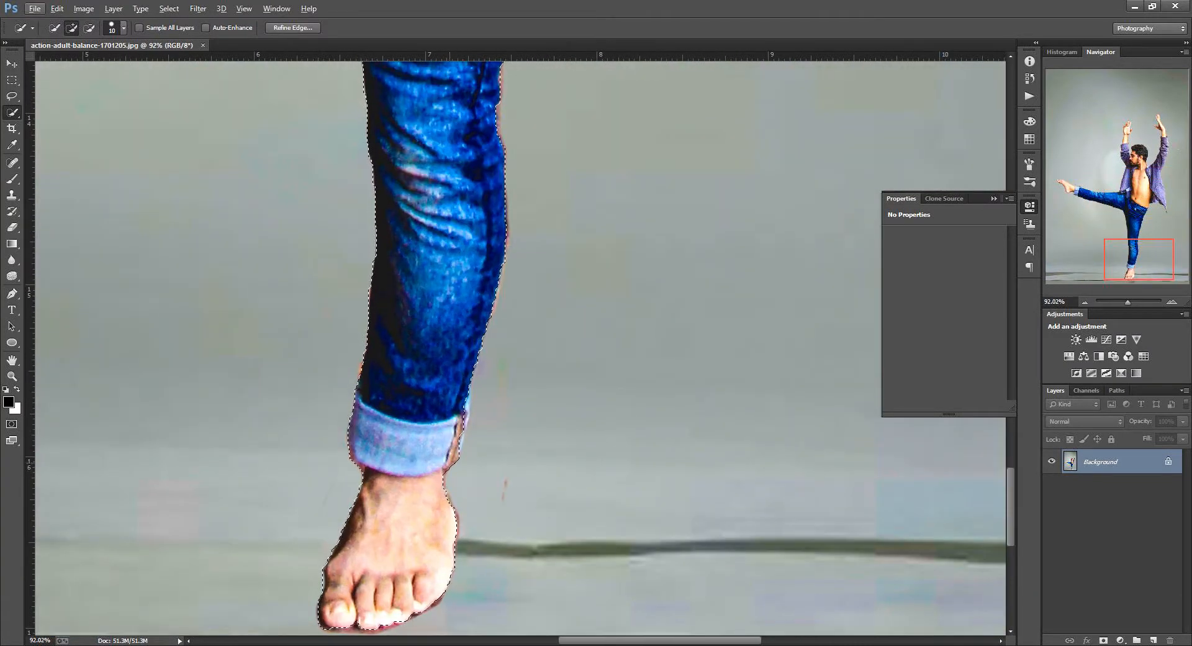
pyautogui.moveTo(469, 429); pyautogui.dragTo(463, 437)
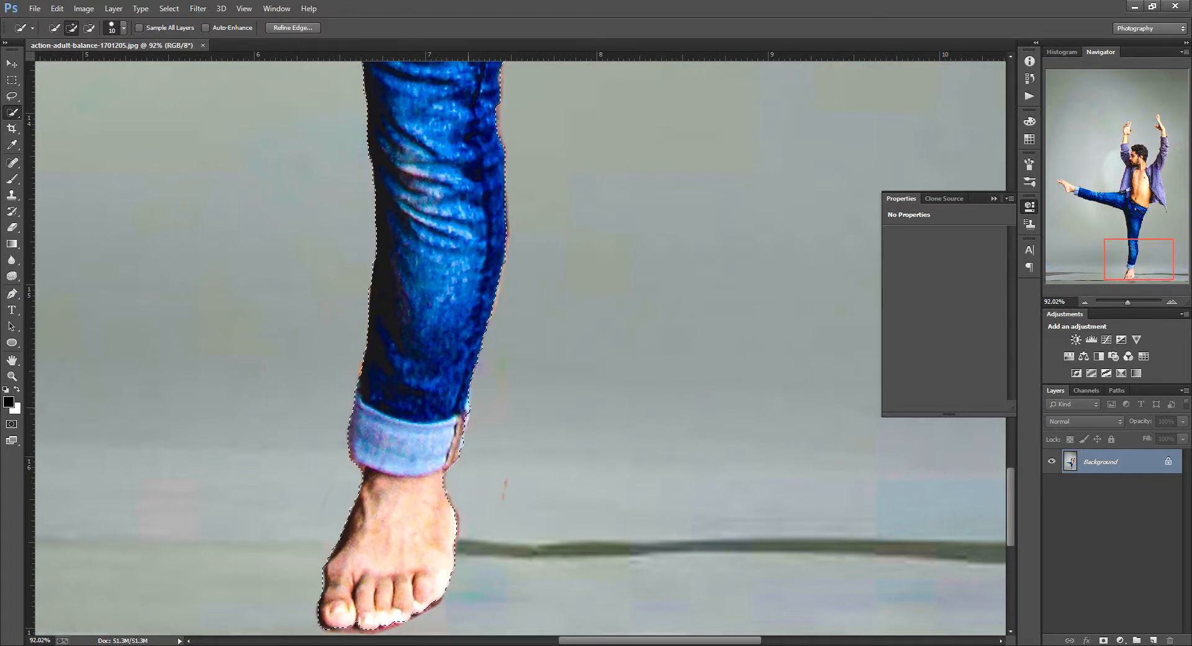
# Refine the dancer selection's edge with a 13 px feather, 21% contrast and a slightly negative Shift Edge, output as a selection
pyautogui.moveTo(473, 78); pyautogui.dragTo(624, 536)
pyautogui.moveTo(362, 347); pyautogui.dragTo(558, 371)
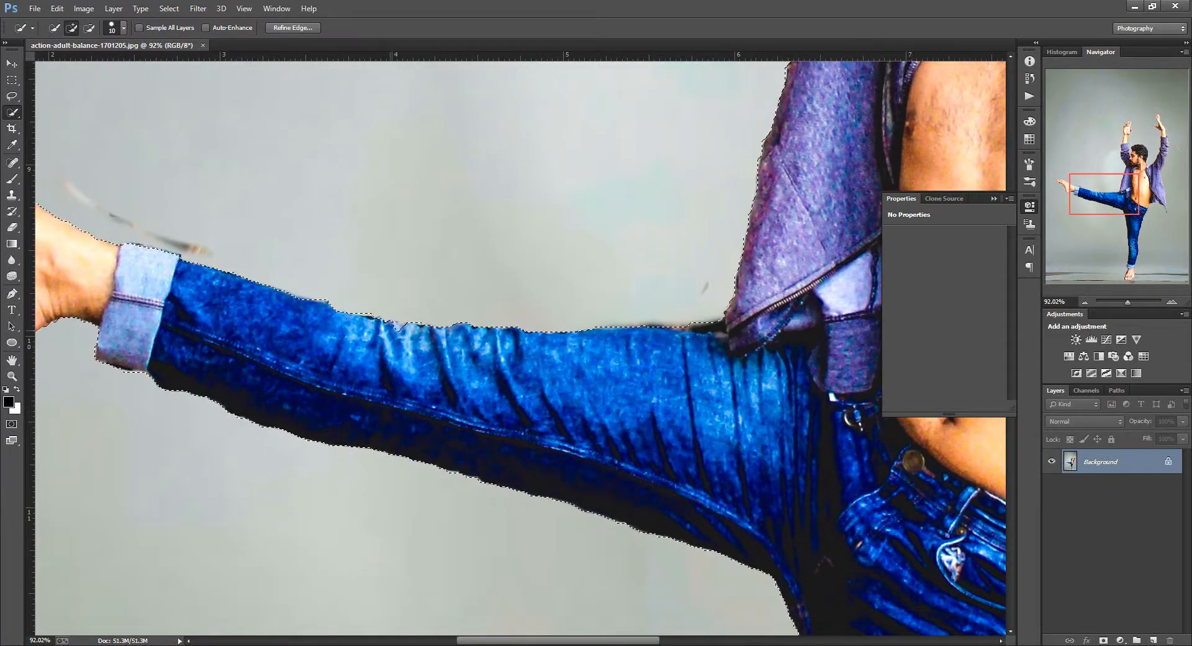
pyautogui.scroll(-16, 558, 371)
pyautogui.click(293, 27)
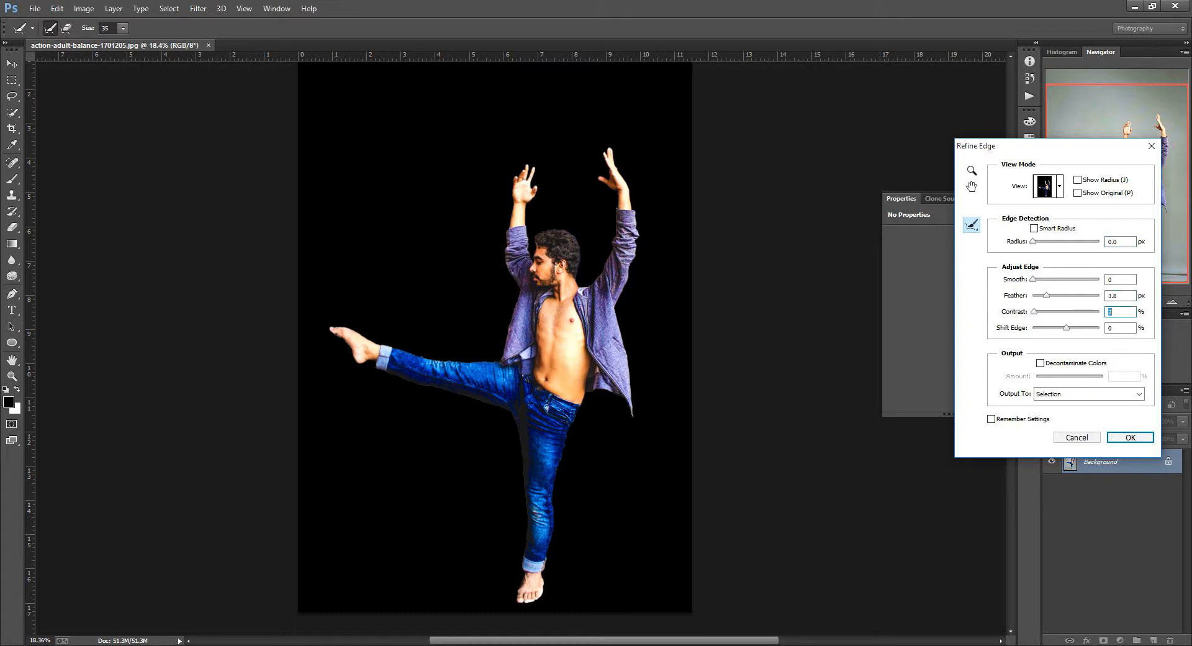
pyautogui.press('Down')
pyautogui.press('Down')
pyautogui.press('Down')
pyautogui.press('Down')
pyautogui.press('Down')
pyautogui.moveTo(1052, 328); pyautogui.dragTo(1076, 328)
pyautogui.moveTo(1047, 295); pyautogui.dragTo(1060, 296)
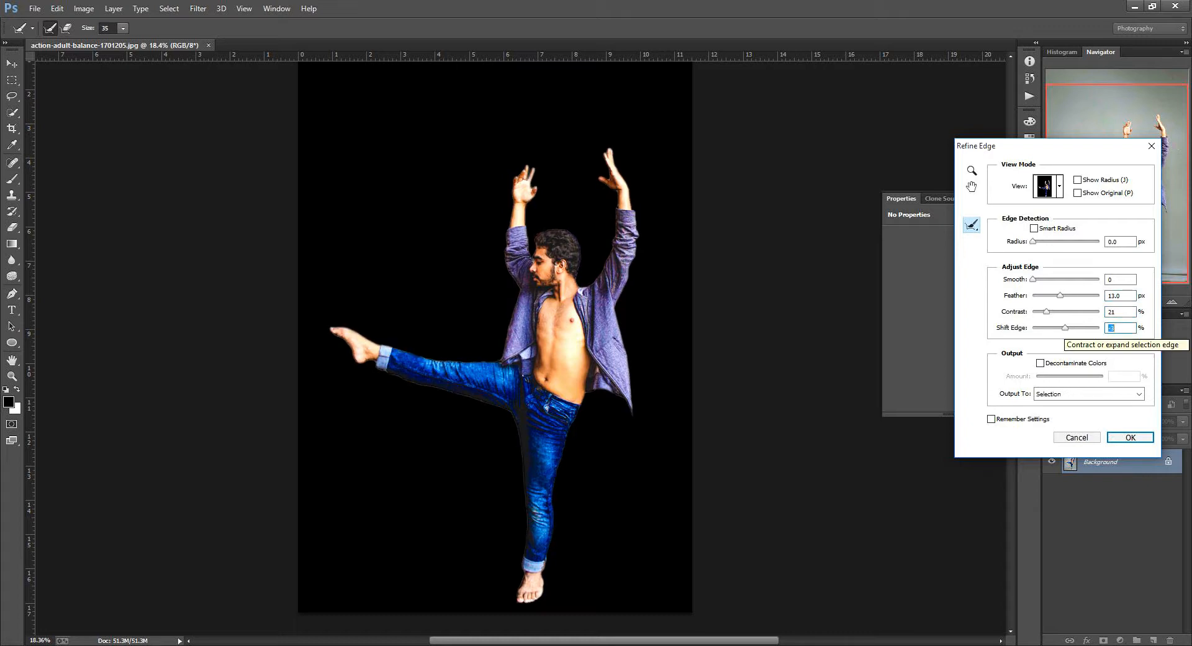
pyautogui.press('Return')
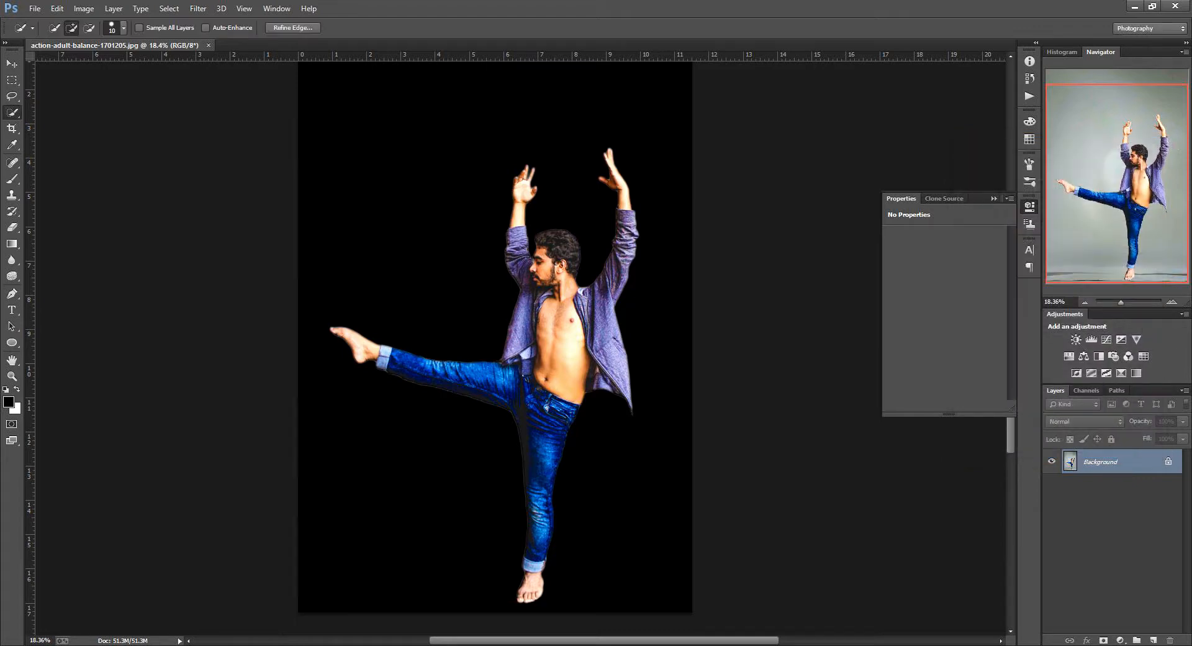
# Create a new white RGB document named "c e", 1300 pixels wide and 1300 pixels high
pyautogui.click(34, 8)
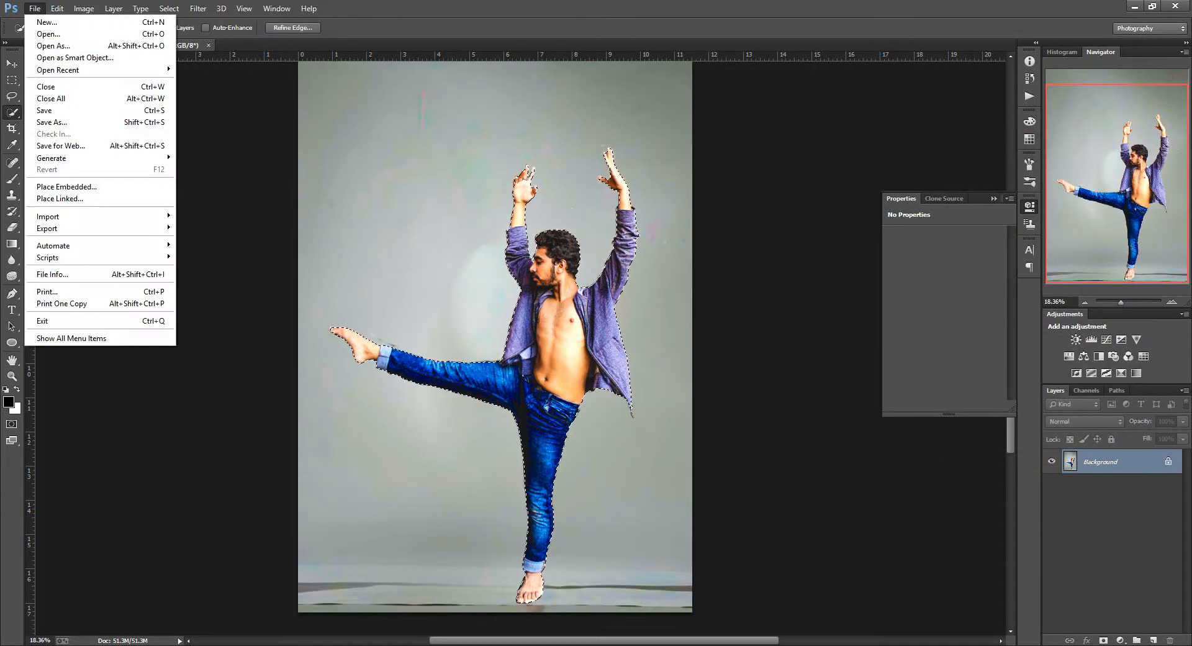
pyautogui.click(46, 21)
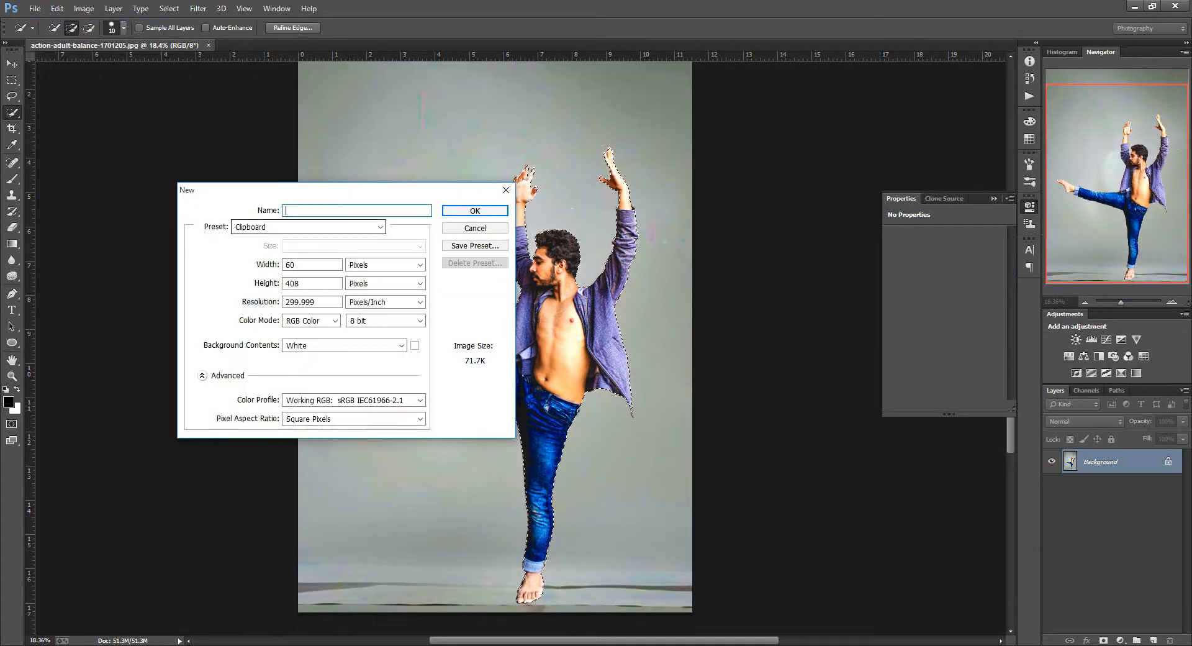
pyautogui.write('c e')
pyautogui.press('Tab')
pyautogui.press('Tab')
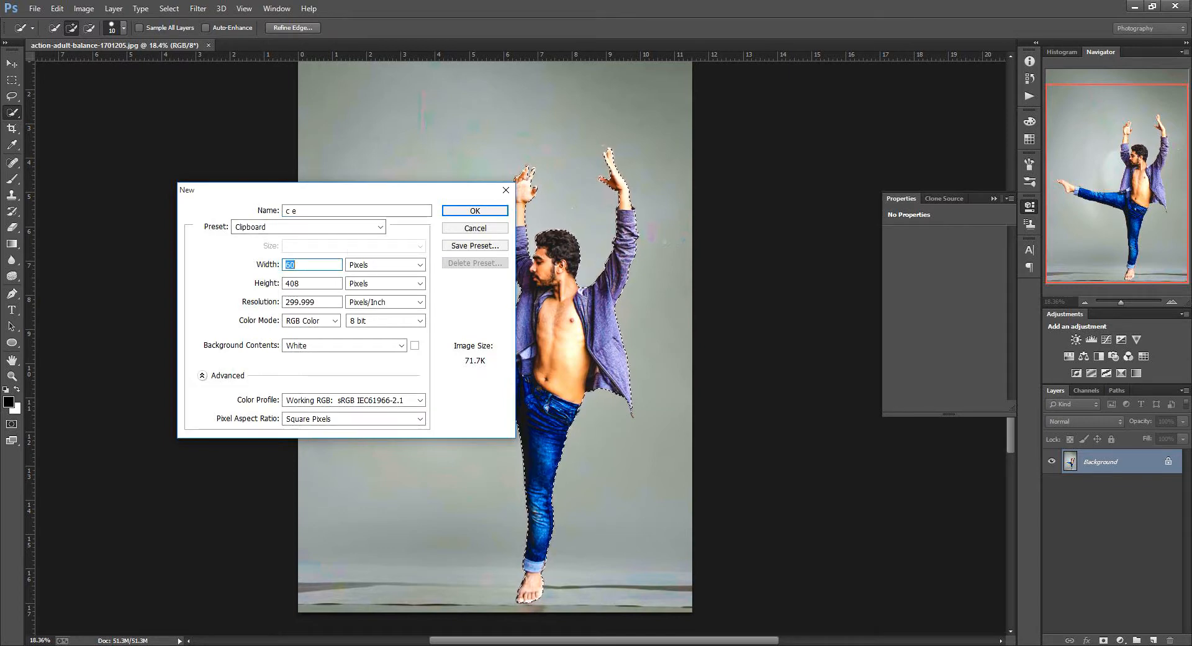
pyautogui.write('1300')
pyautogui.press('Tab')
pyautogui.write('13')
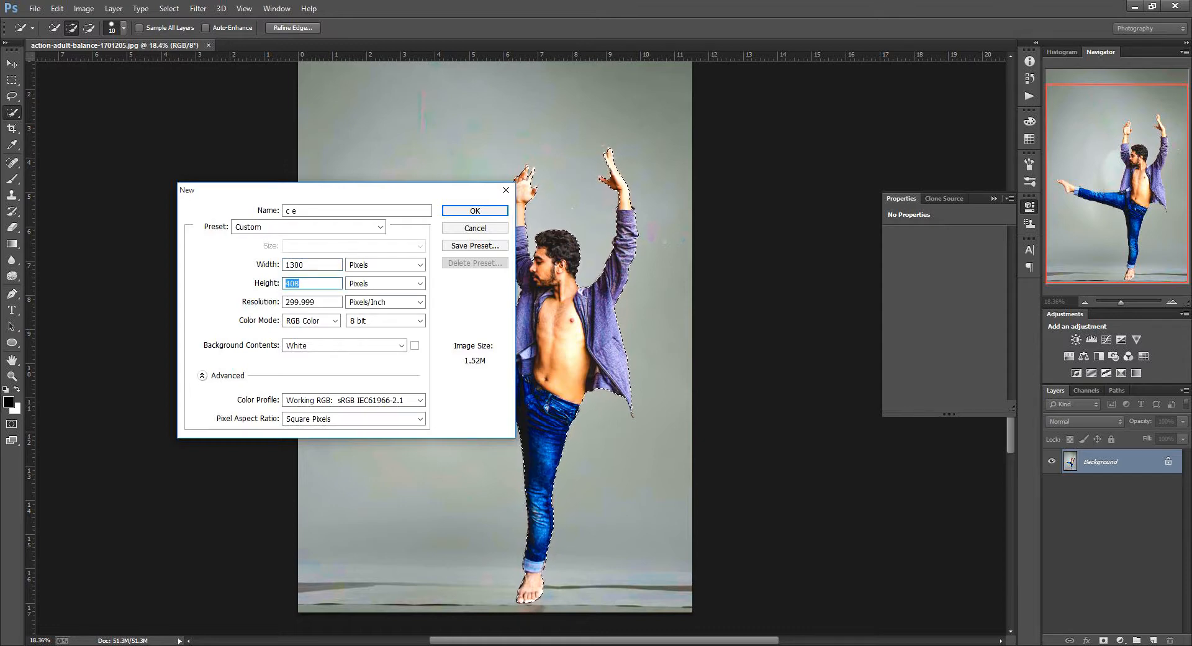
pyautogui.write('00')
pyautogui.press('Return')
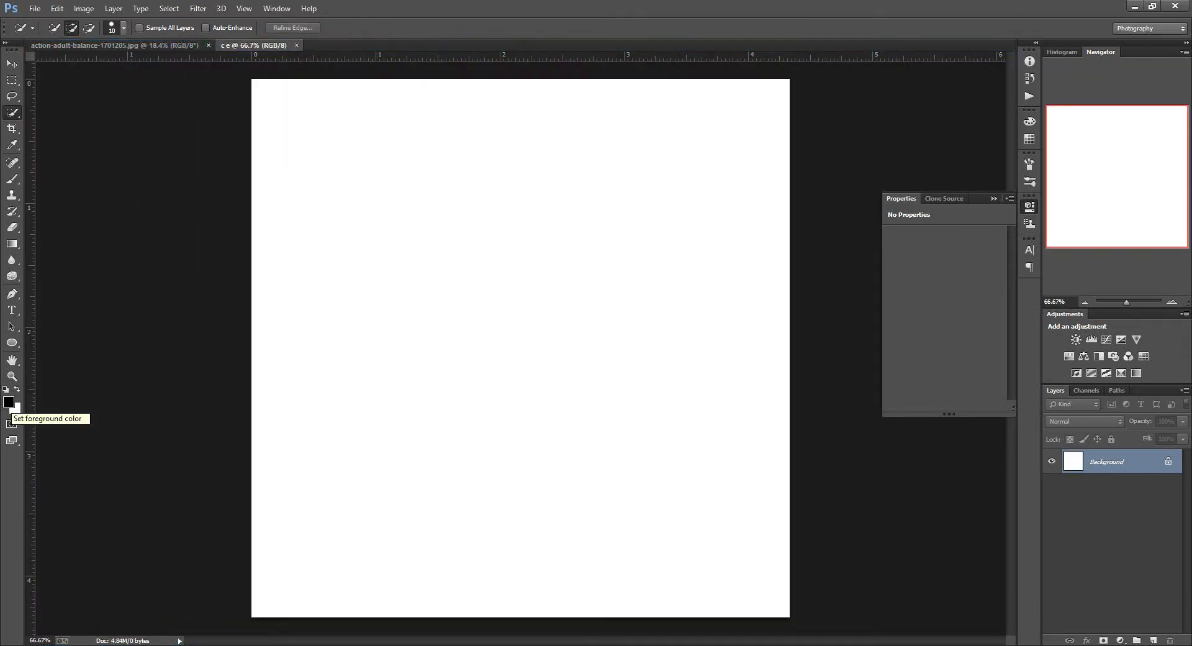
# Set the foreground colour to sky blue #41b8ef
pyautogui.click(8, 403)
pyautogui.click(1022, 488)
pyautogui.click(964, 426)
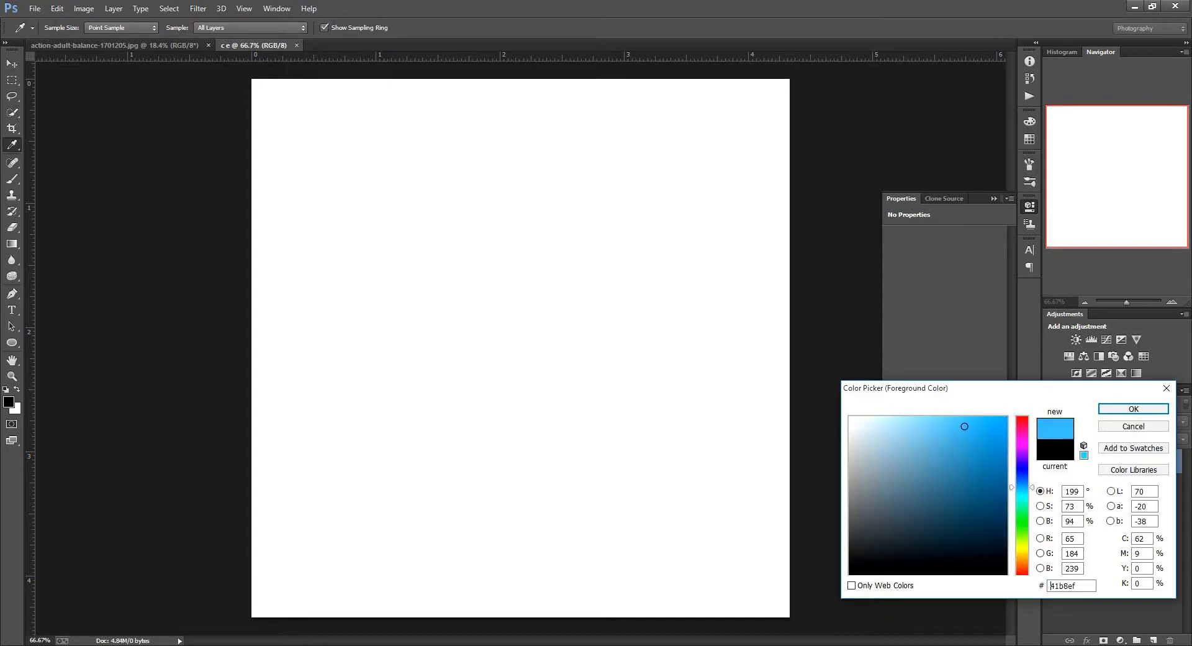
pyautogui.press('Return')
pyautogui.press('w')
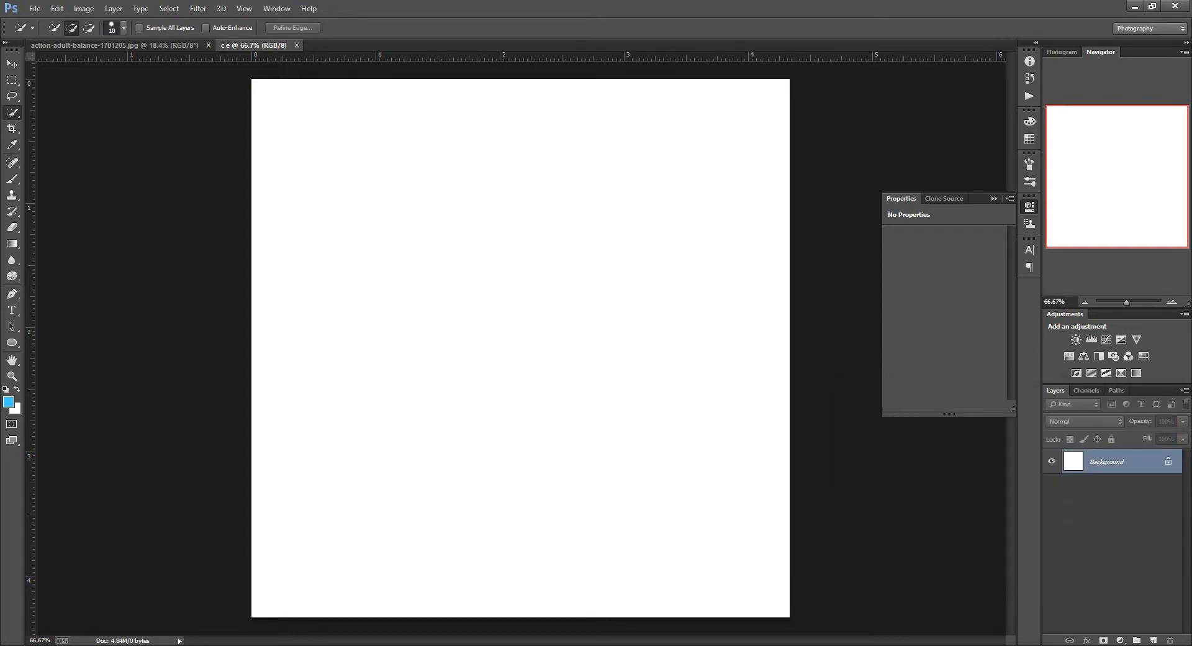
# Set the background colour to light blue #96caff
pyautogui.click(15, 408)
pyautogui.write('1a89fb')
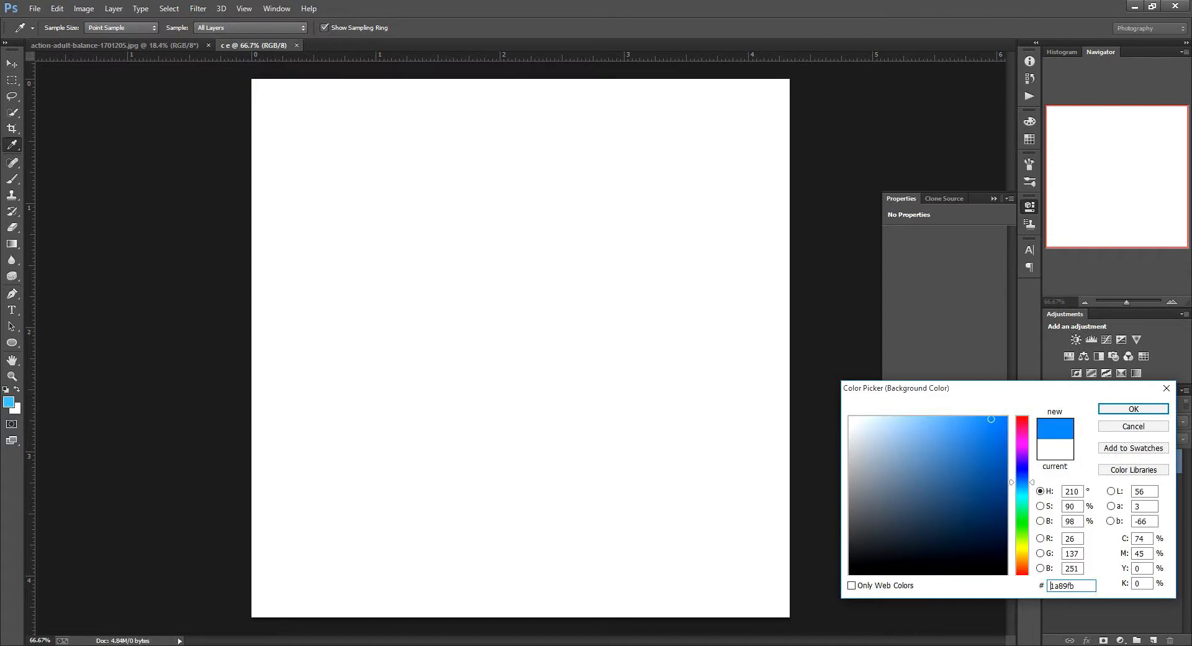
pyautogui.write('96caff')
pyautogui.press('Return')
pyautogui.press('w')
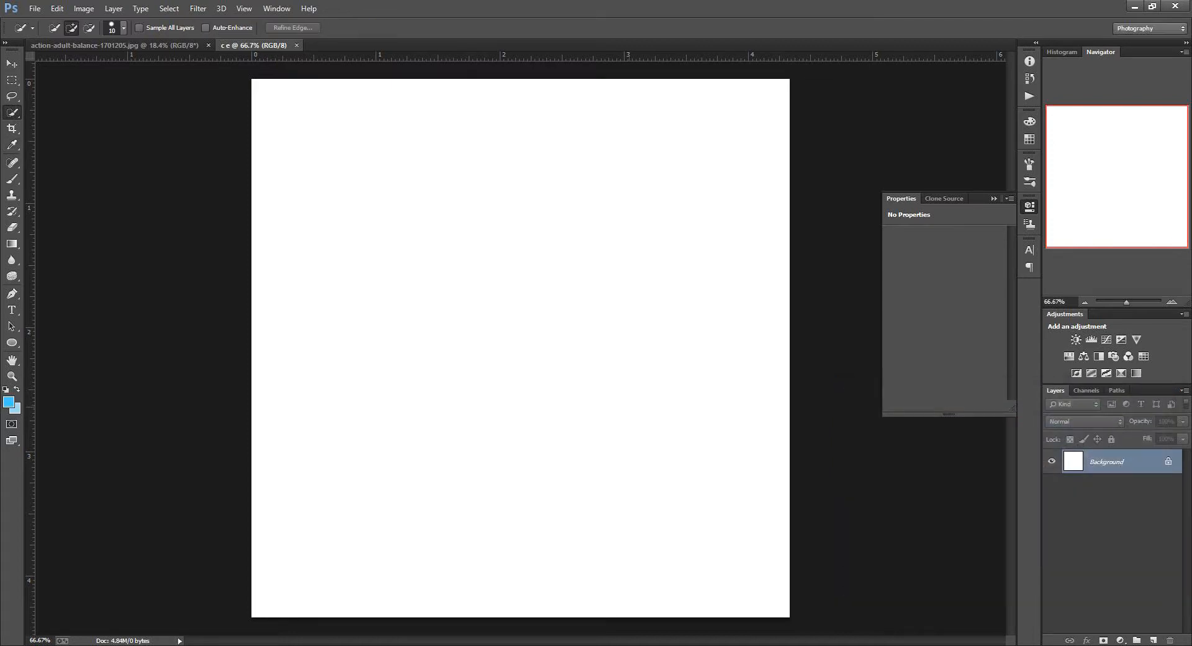
# Set the Gradient tool to the Foreground to Background preset and change its end colour stop to pale blue #c7e3ff
pyautogui.click(12, 244)
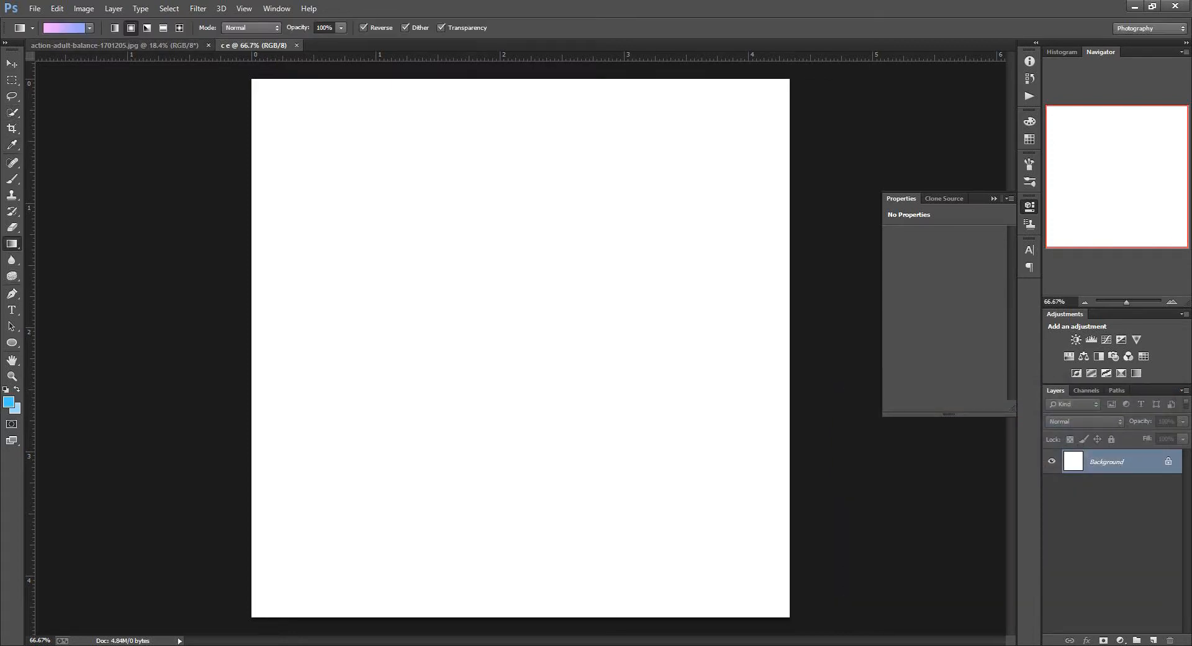
pyautogui.click(61, 28)
pyautogui.click(836, 185)
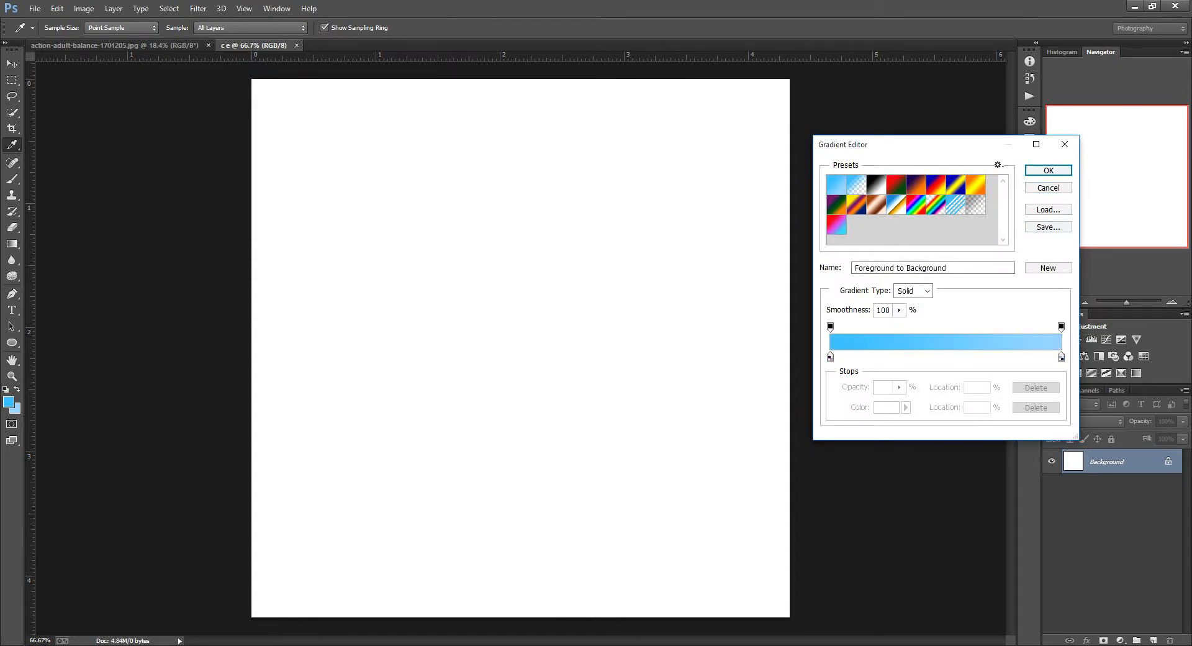
pyautogui.doubleClick(1061, 357)
pyautogui.moveTo(904, 418); pyautogui.dragTo(884, 416)
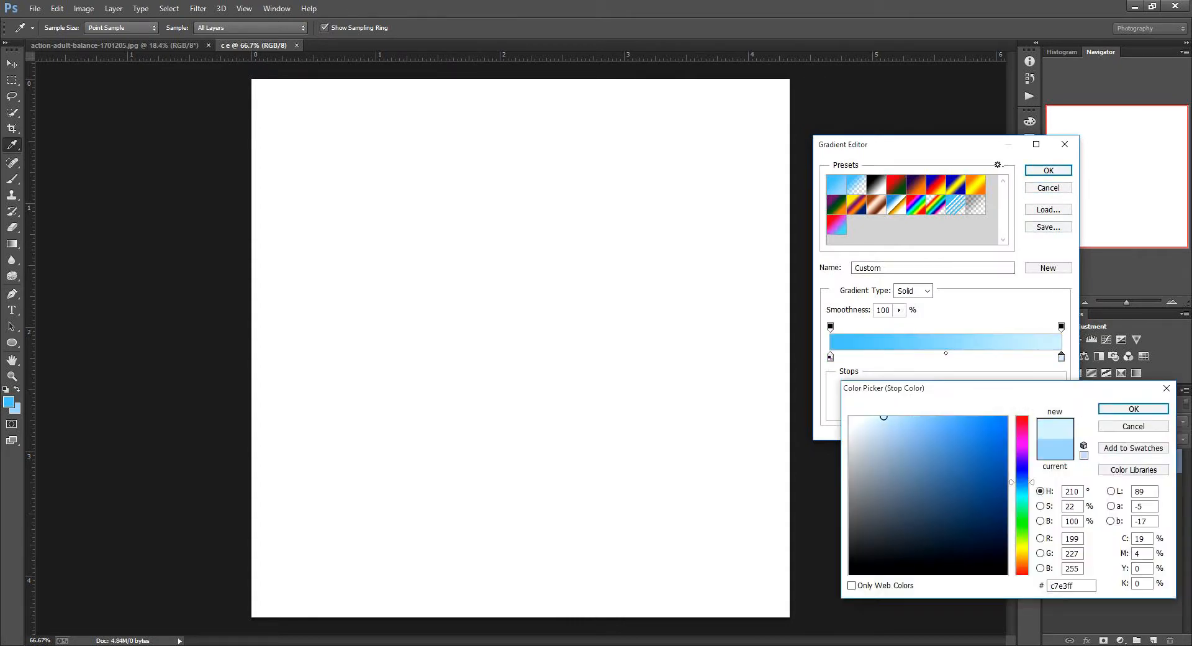
pyautogui.press('Return')
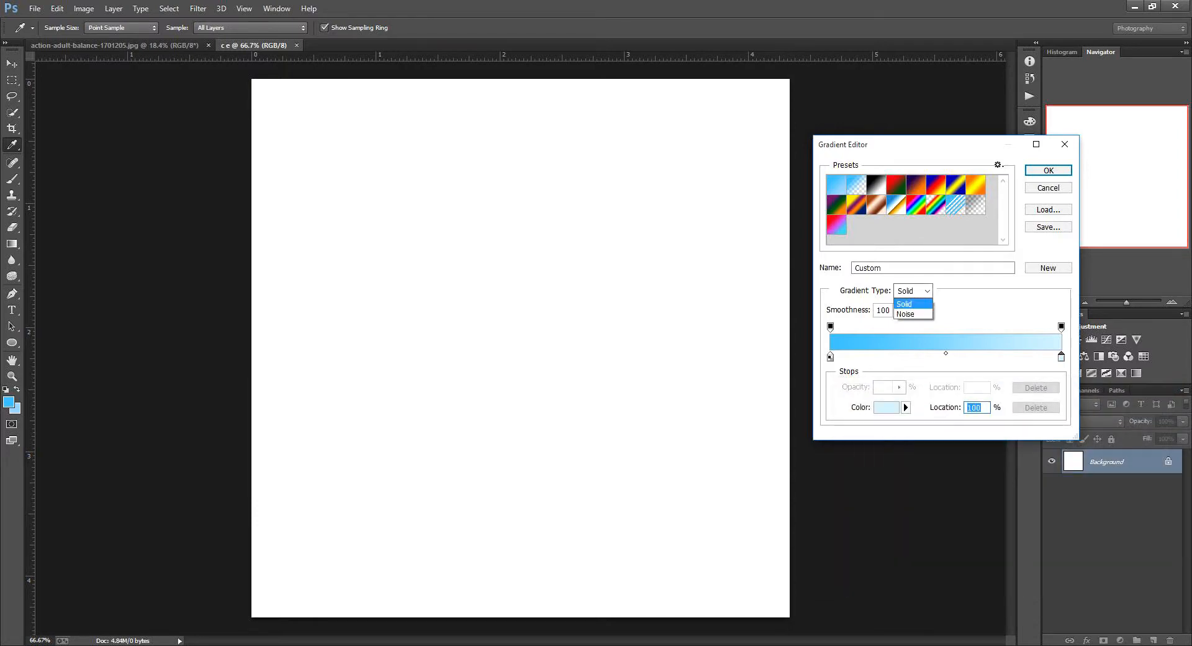
pyautogui.click(927, 291)
pyautogui.press('Return')
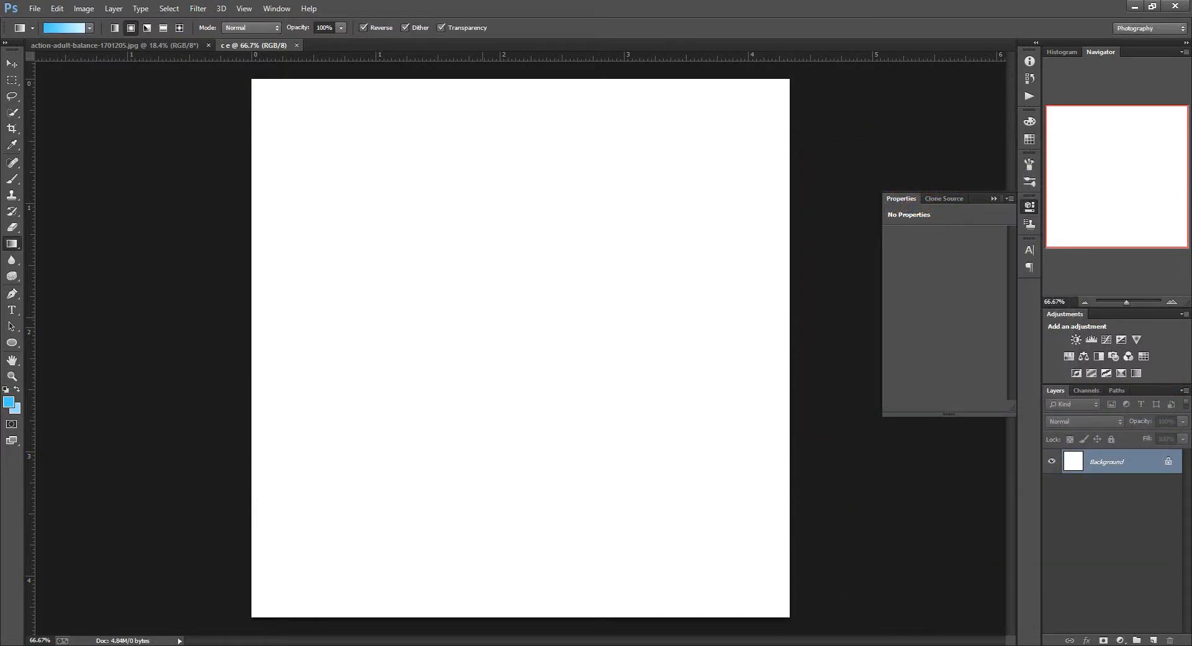
pyautogui.moveTo(482, 318); pyautogui.dragTo(782, 430)
pyautogui.hotkey('ctrl', 'z')
pyautogui.moveTo(514, 329); pyautogui.dragTo(861, 493)
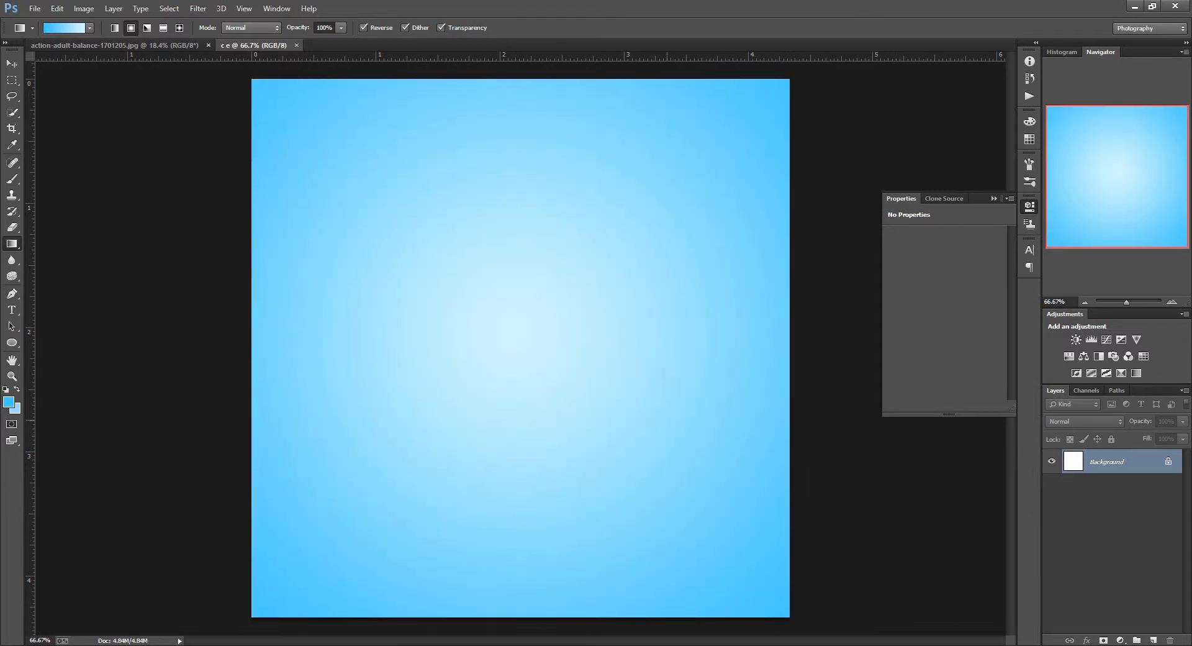
pyautogui.hotkey('ctrl', 'z')
pyautogui.hotkey('ctrl', 'z')
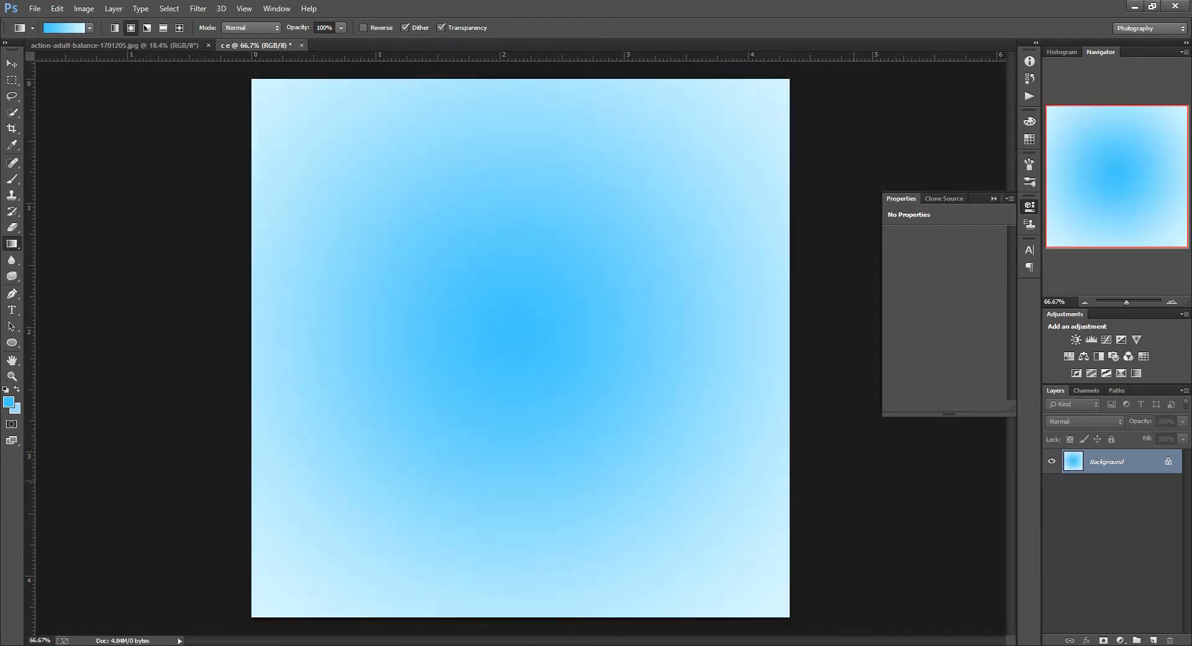
pyautogui.hotkey('ctrl', 'z')
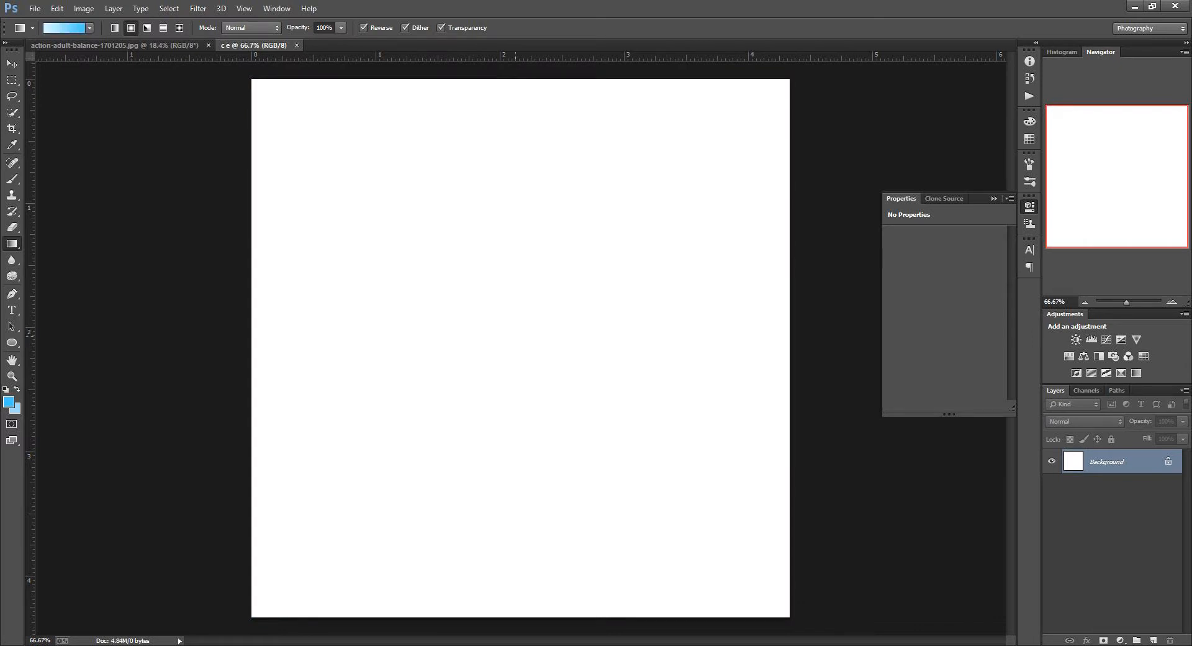
# Fill the background with a radial gradient from pale blue at the canvas centre to sky blue, extending beyond the lower right edge
pyautogui.moveTo(504, 324); pyautogui.dragTo(930, 493)
pyautogui.hotkey('ctrl', 'z')
pyautogui.moveTo(506, 344); pyautogui.dragTo(929, 504)
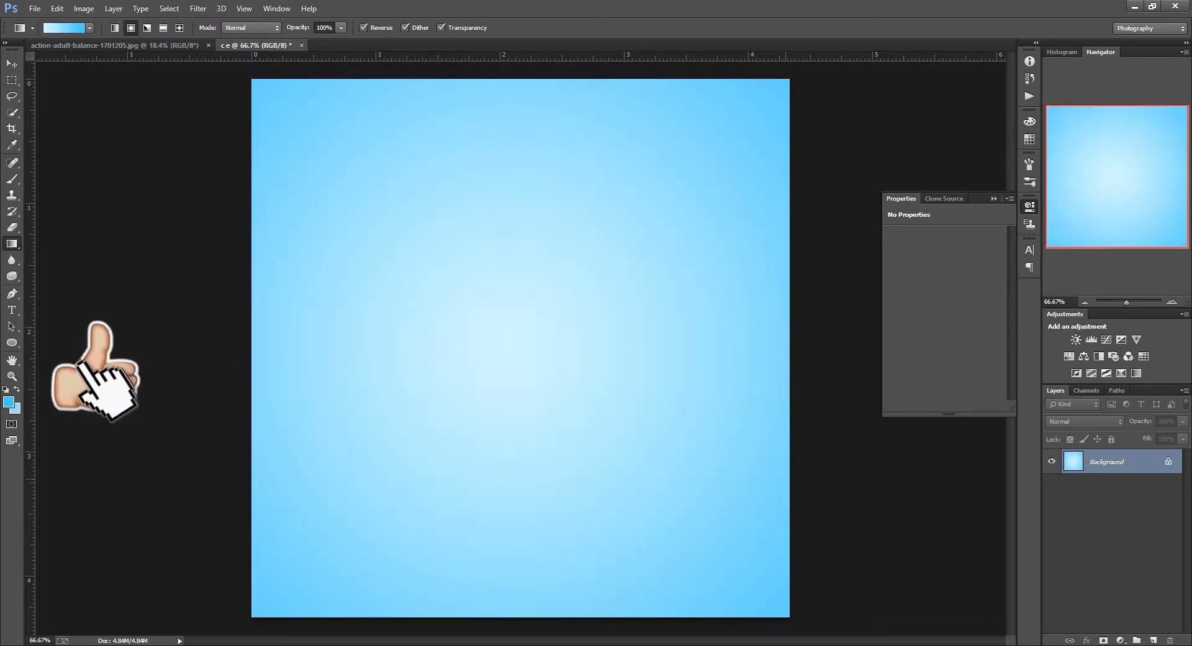
# Bring the selected dancer from the photo document into the "c e" document as a new layer
pyautogui.click(12, 64)
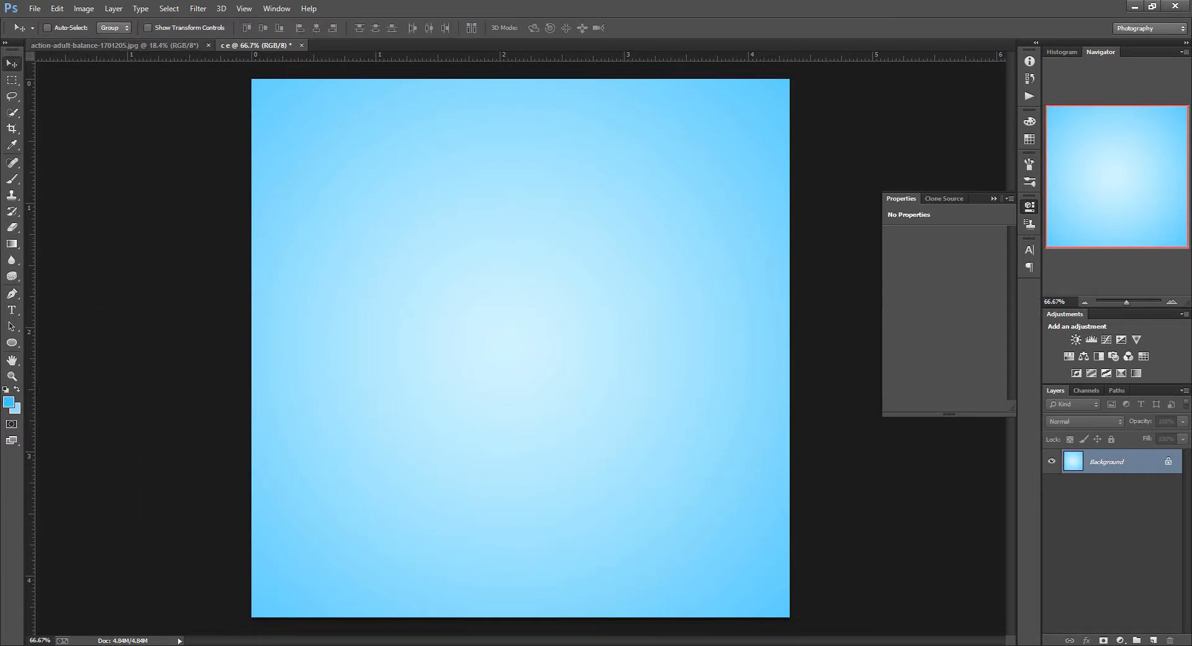
pyautogui.click(114, 45)
pyautogui.moveTo(537, 309); pyautogui.dragTo(499, 323)
# Scale the dancer layer to about 28% and place the whole figure near the middle of the blue canvas
pyautogui.hotkey('ctrl', 't')
pyautogui.scroll(-5, 559, 447)
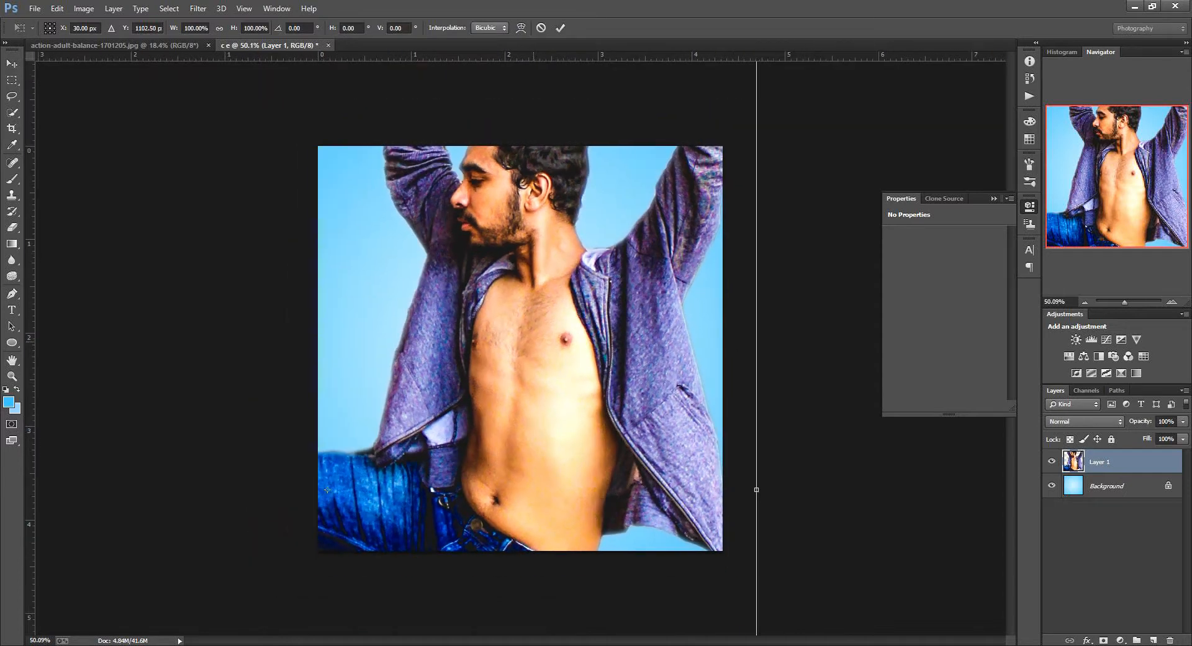
pyautogui.moveTo(595, 594); pyautogui.dragTo(496, 448)
pyautogui.moveTo(496, 358); pyautogui.dragTo(547, 317)
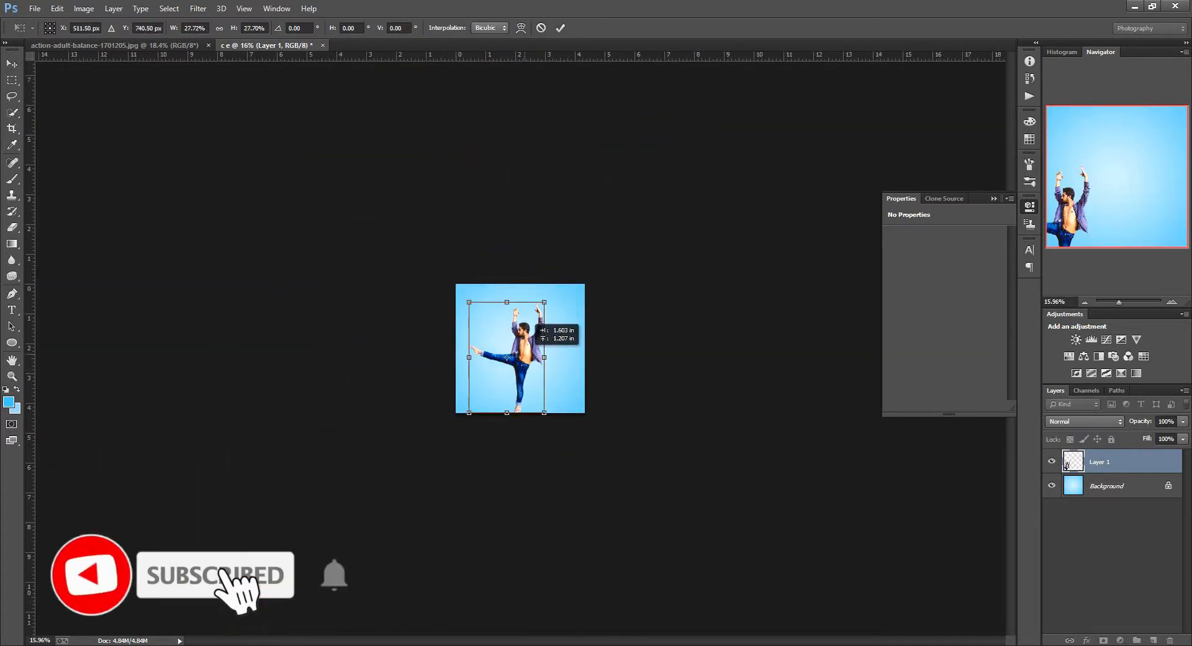
pyautogui.scroll(5, 547, 317)
pyautogui.scroll(1, 533, 348)
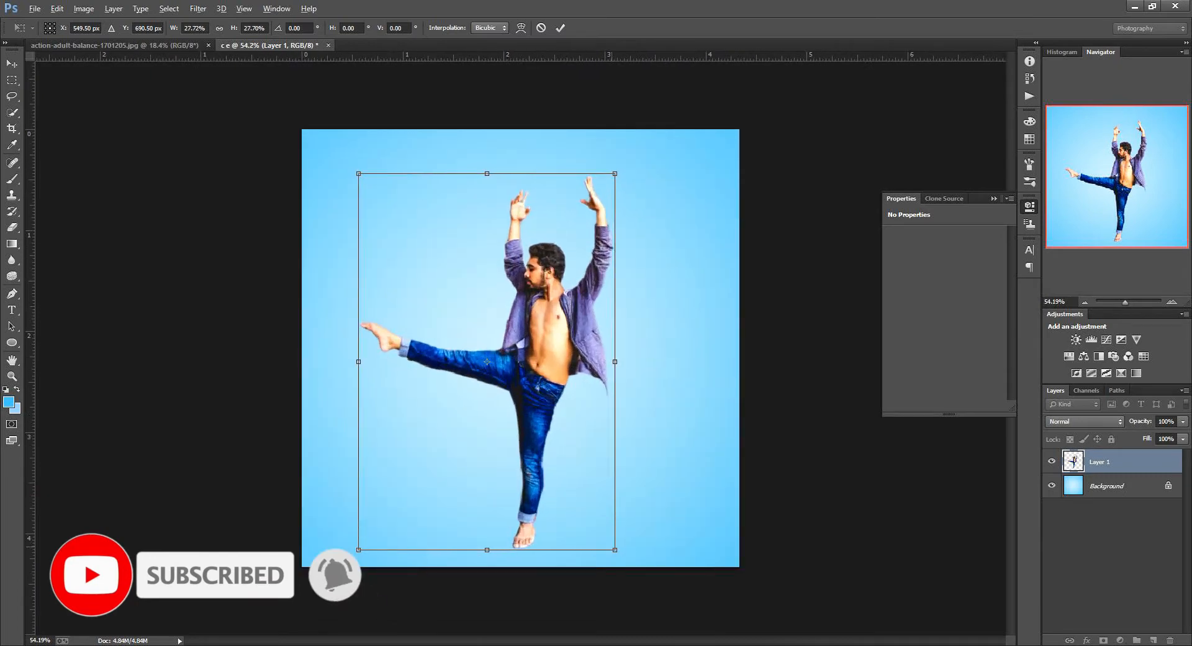
pyautogui.moveTo(516, 358)
pyautogui.mouseDown()
pyautogui.moveTo(519, 338)
pyautogui.moveTo(526, 344)
pyautogui.mouseUp()
pyautogui.click(560, 28)
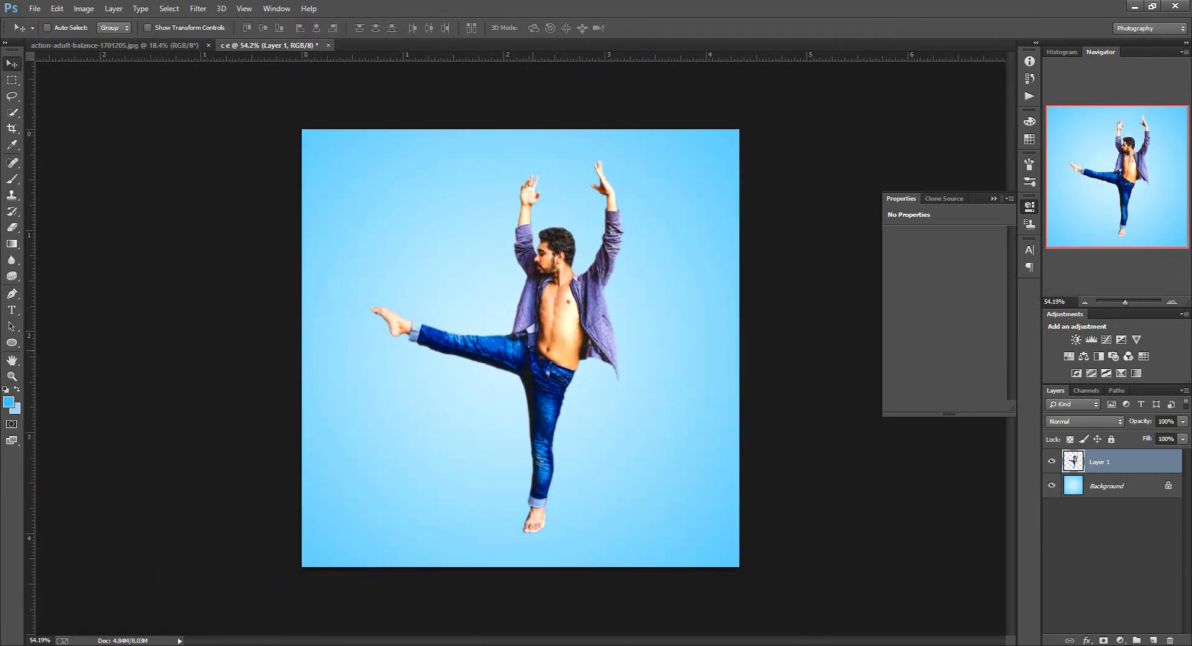
# Shrink the dancer further to about 92% and shift him slightly toward the canvas's left side
pyautogui.hotkey('ctrl', 't')
pyautogui.moveTo(625, 533)
pyautogui.mouseDown()
pyautogui.moveTo(608, 510)
pyautogui.moveTo(614, 519)
pyautogui.mouseUp()
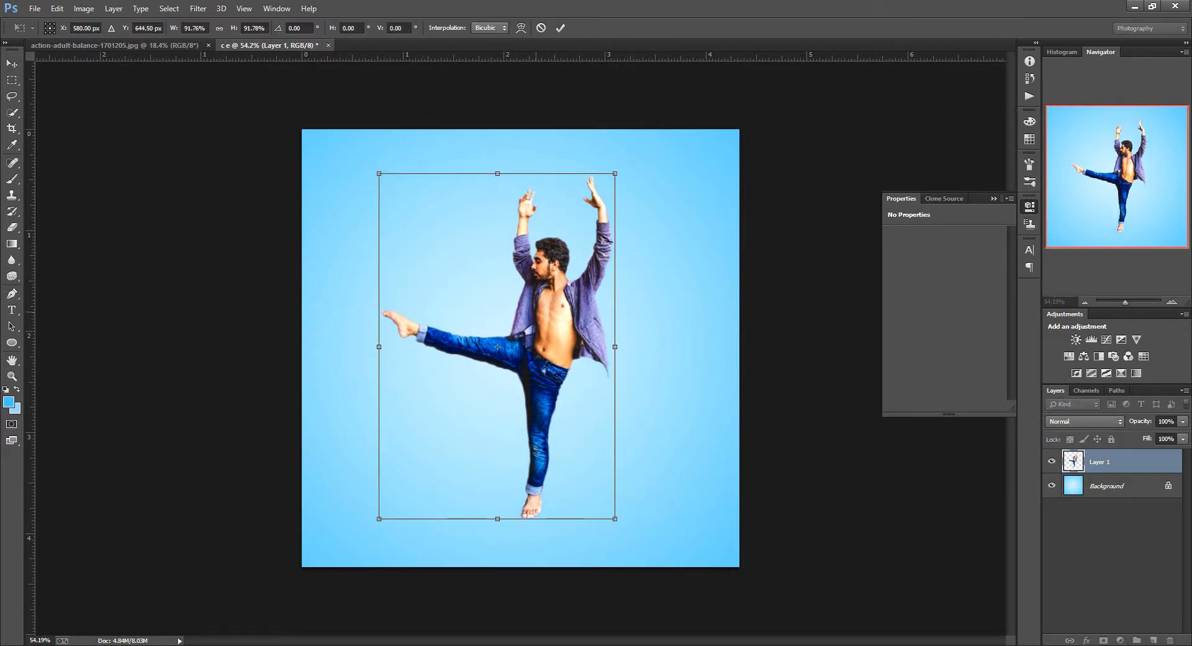
pyautogui.click(559, 27)
pyautogui.moveTo(550, 325)
pyautogui.mouseDown()
pyautogui.moveTo(561, 327)
pyautogui.moveTo(541, 327)
pyautogui.mouseUp()
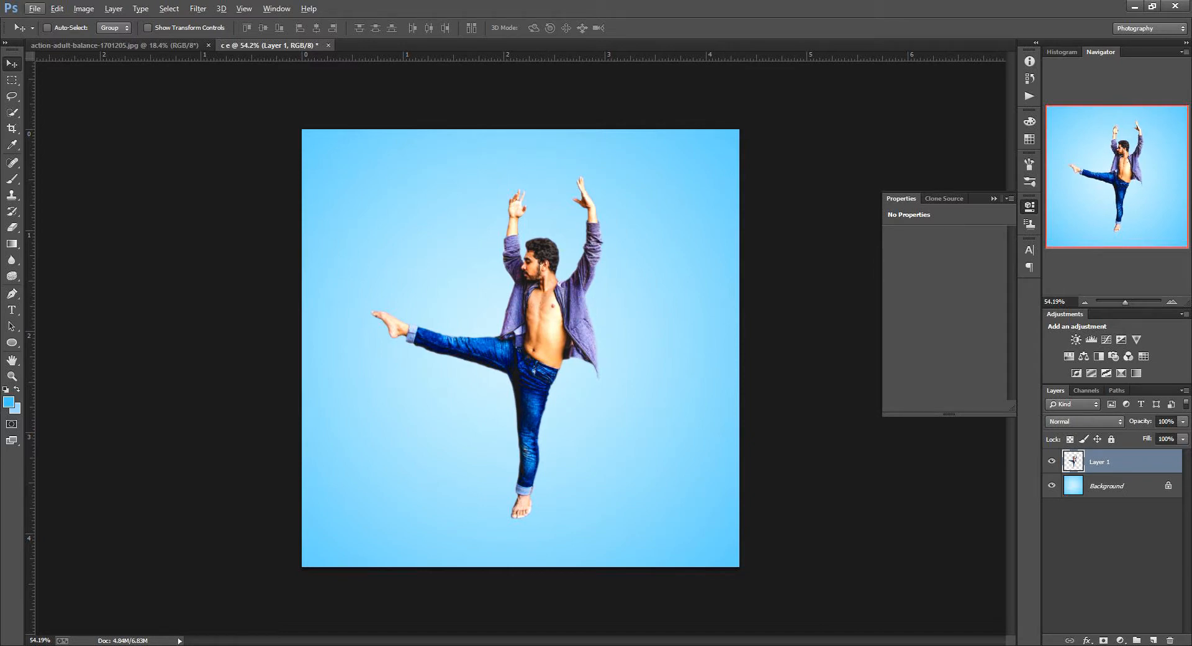
# Add a new layer and copy a very narrow vertical strip of the dancer's bare torso from Layer 1 onto it
pyautogui.click(1153, 640)
pyautogui.click(1117, 486)
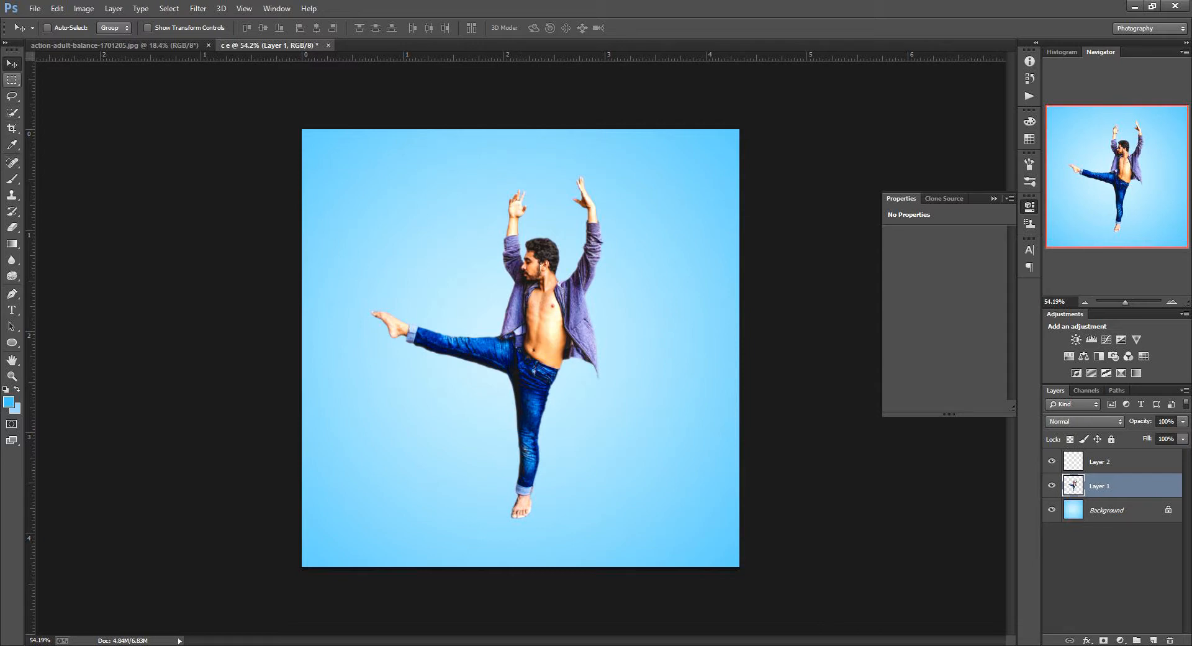
pyautogui.click(11, 80)
pyautogui.moveTo(542, 302); pyautogui.dragTo(546, 357)
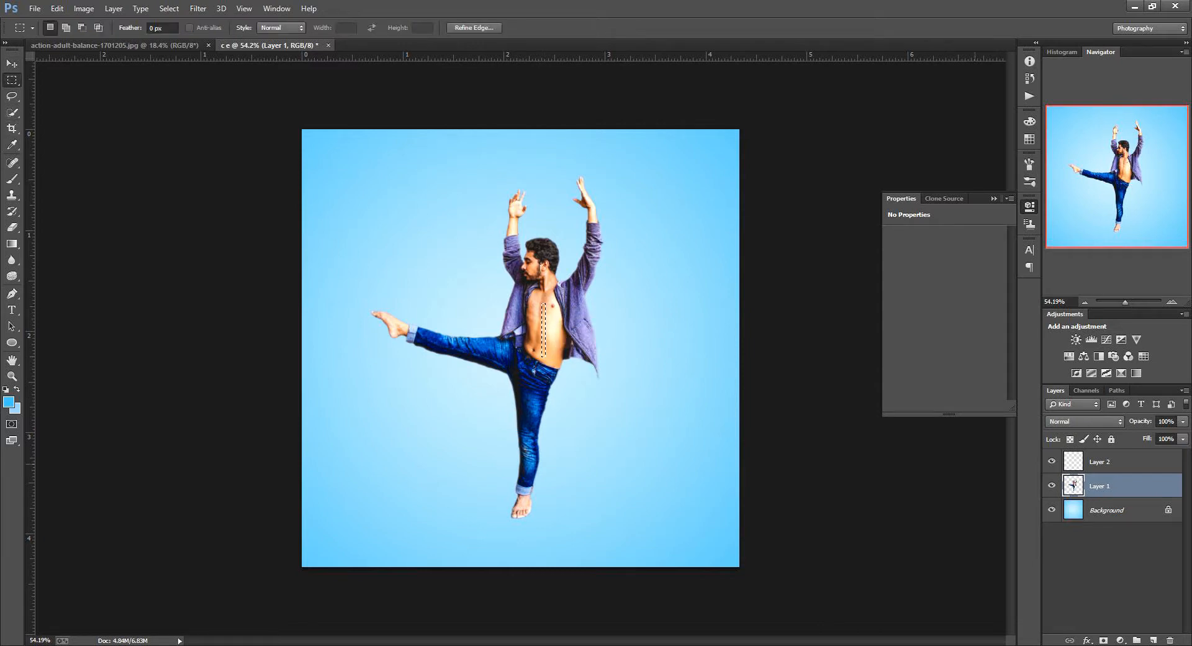
pyautogui.hotkey('alt', ']')
pyautogui.hotkey('ctrl', 'd')
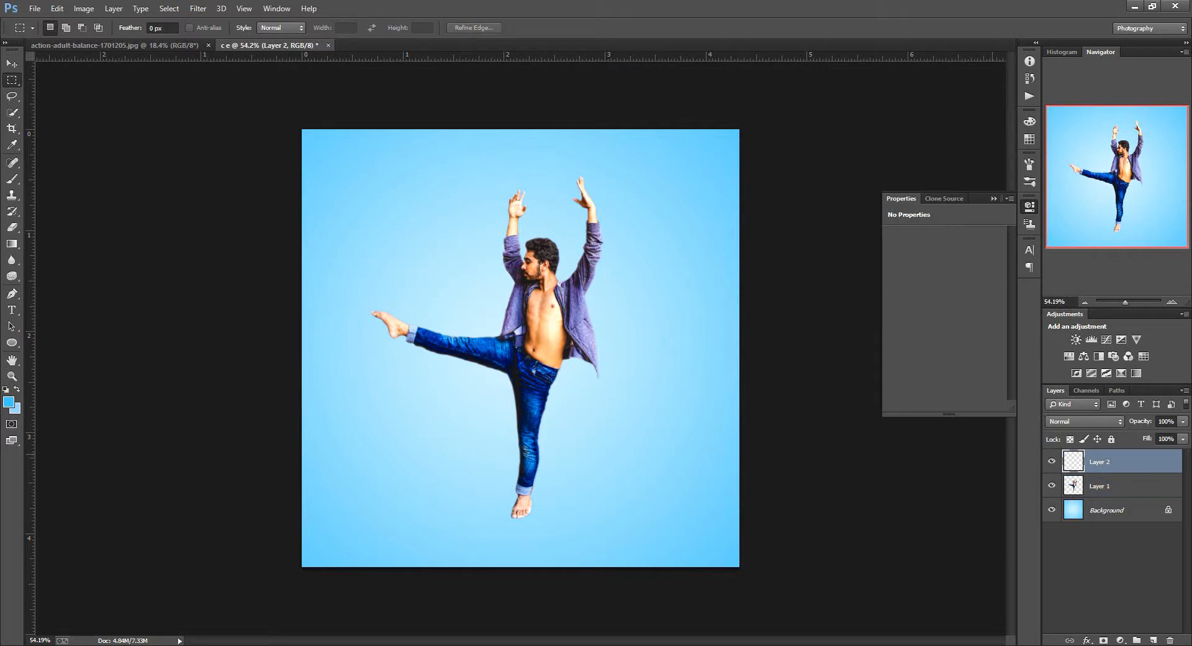
# Stretch the torso strip on Layer 2 horizontally to 13000%, spanning the full canvas width, and move the band to the canvas's top edge
pyautogui.hotkey('ctrl', 't')
pyautogui.moveTo(544, 330); pyautogui.dragTo(739, 329)
pyautogui.moveTo(543, 330); pyautogui.dragTo(301, 329)
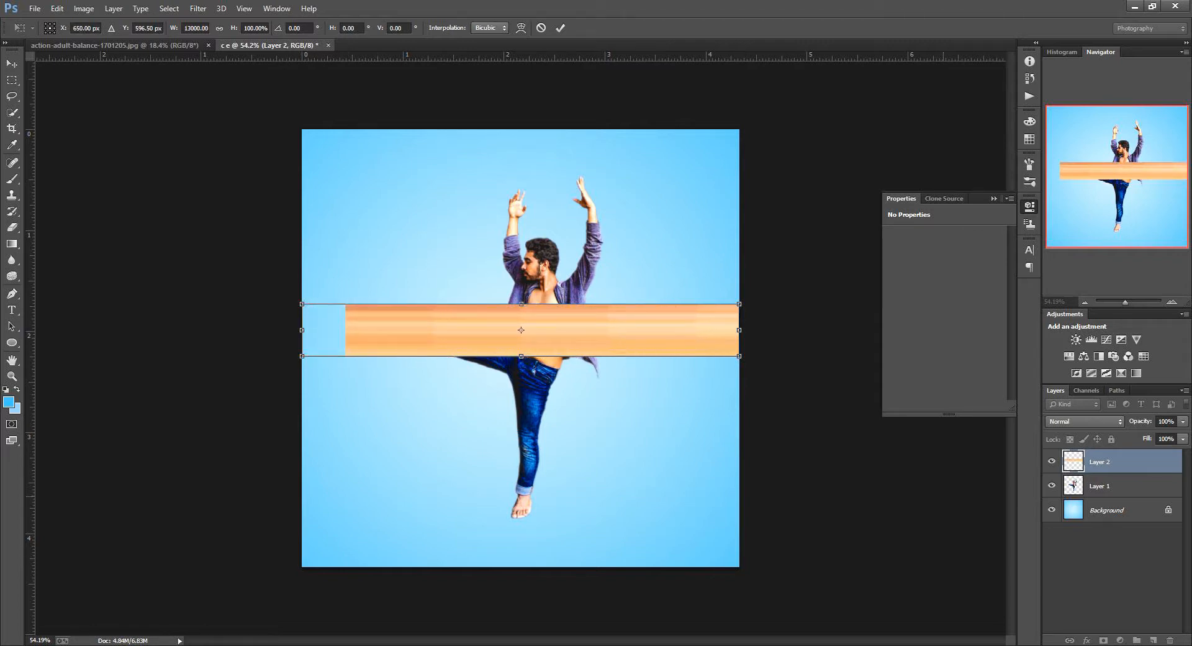
pyautogui.press('Return')
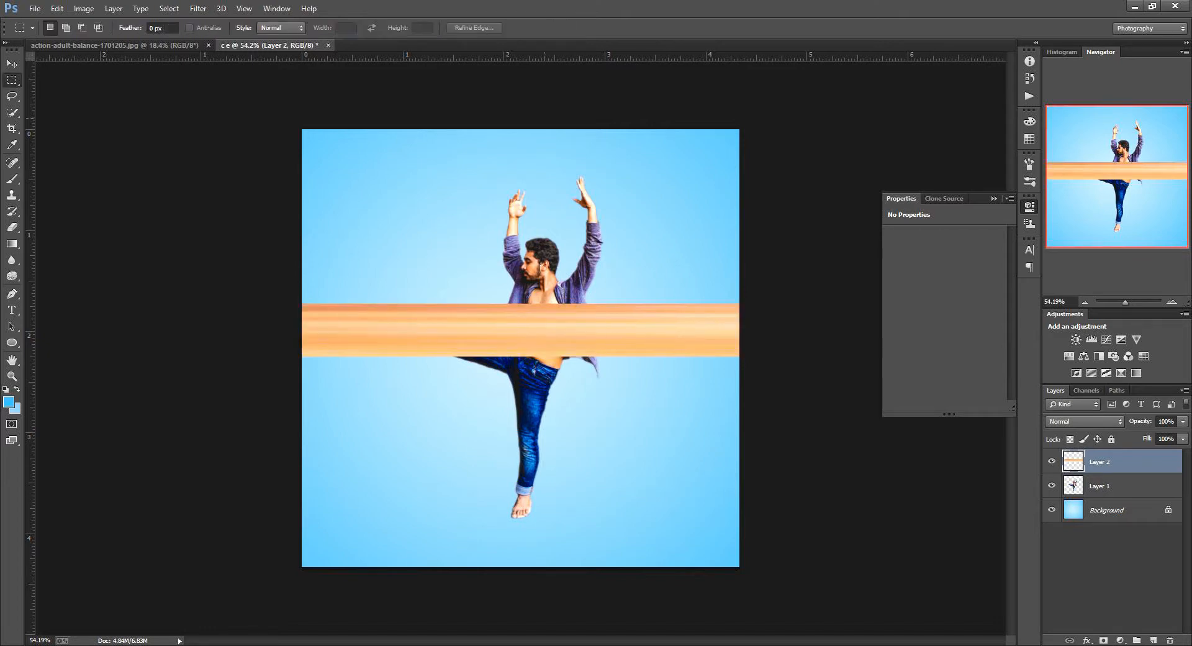
pyautogui.press('v')
pyautogui.moveTo(522, 329); pyautogui.dragTo(521, 154)
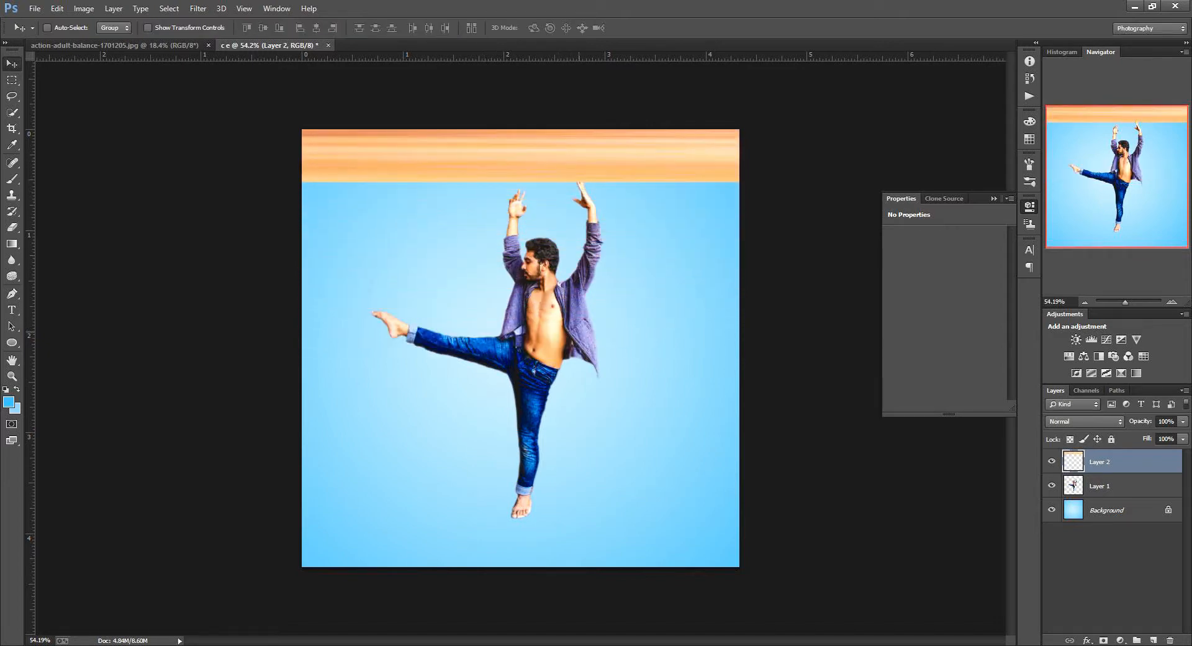
# Add a new layer and copy a very narrow vertical strip of the dancer's purple shirt from Layer 1 onto it
pyautogui.press('m')
pyautogui.hotkey('ctrl', 'shift', 'alt', 'n')
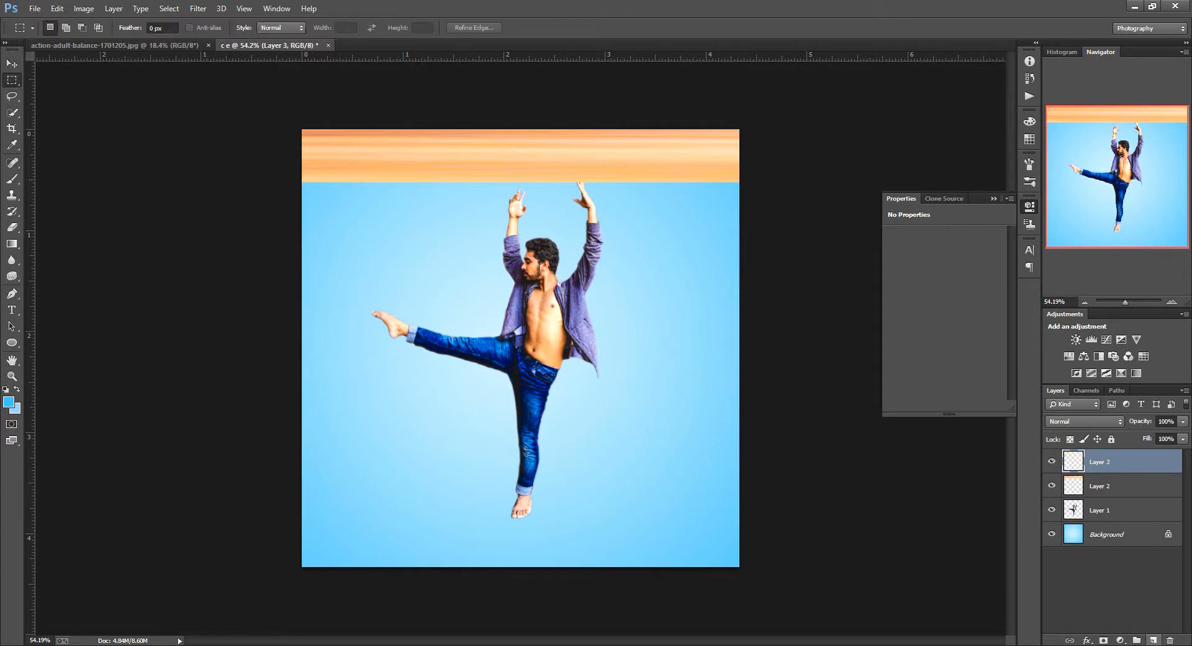
pyautogui.click(1118, 510)
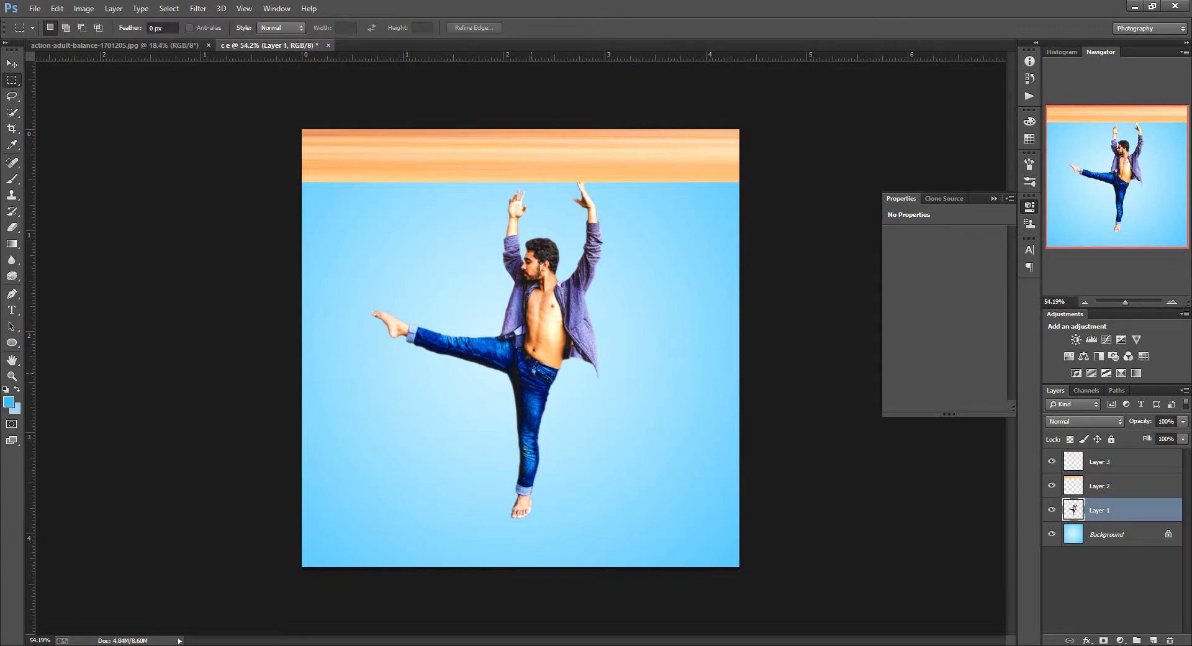
pyautogui.moveTo(571, 289); pyautogui.dragTo(579, 334)
pyautogui.click(1117, 461)
pyautogui.hotkey('ctrl', 'v')
# Stretch the shirt strip horizontally to about 6190% across the full canvas width and move the band up over the dancer's raised arms
pyautogui.hotkey('ctrl', 't')
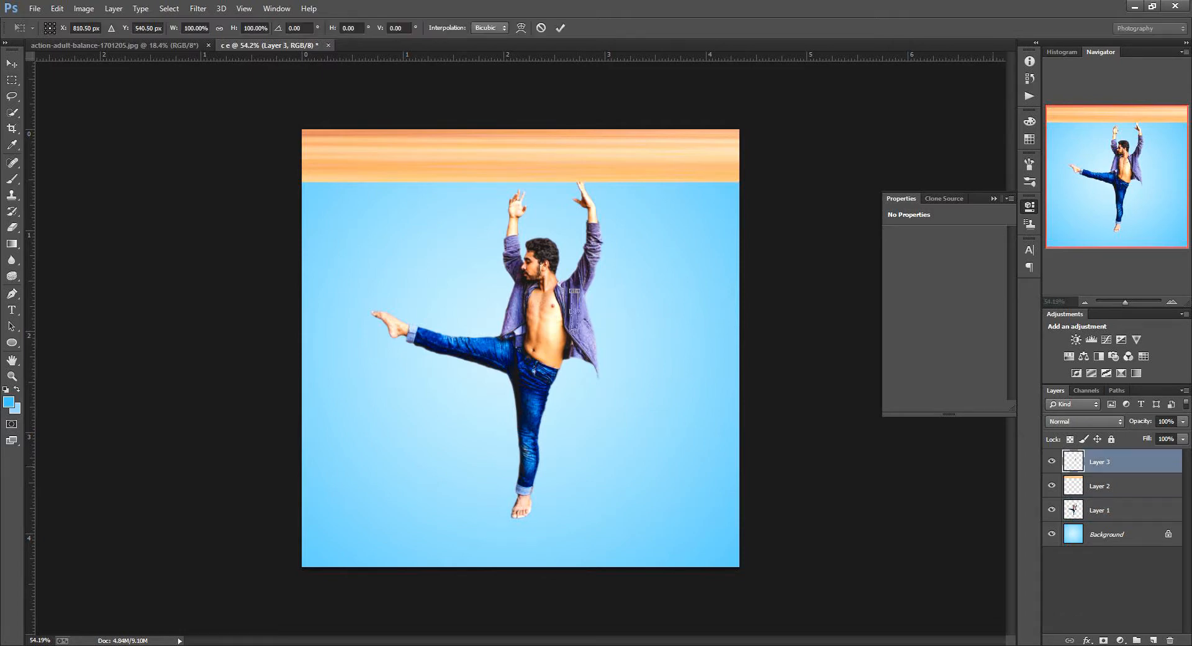
pyautogui.moveTo(579, 311); pyautogui.dragTo(301, 311)
pyautogui.moveTo(456, 309); pyautogui.dragTo(449, 225)
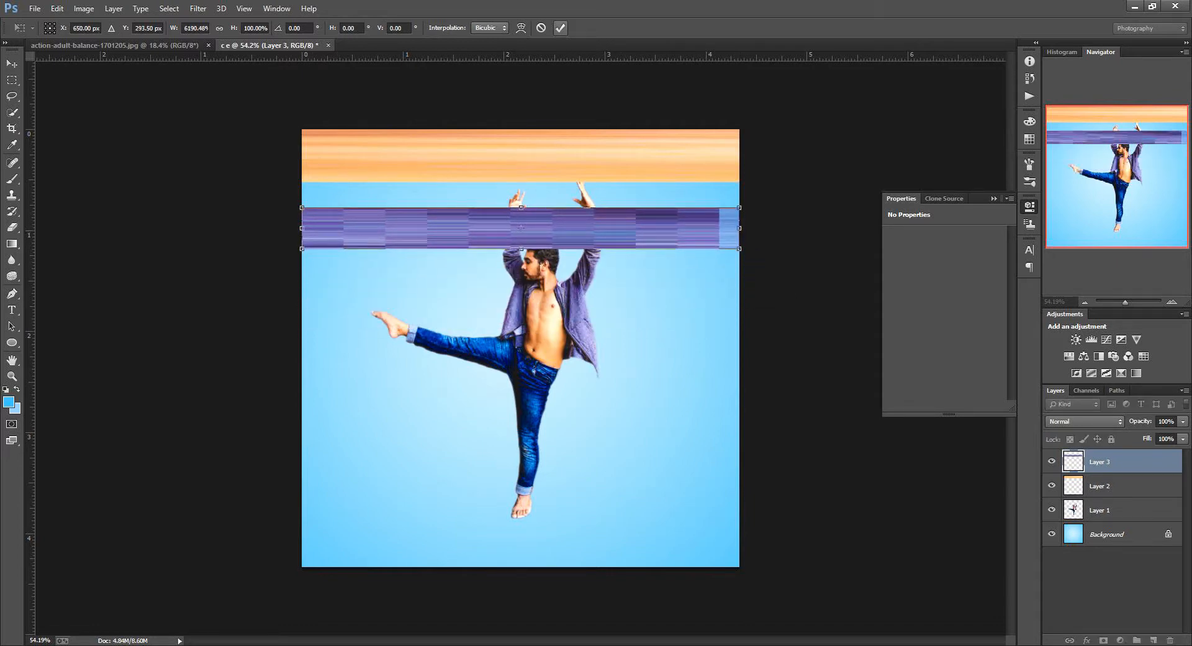
pyautogui.click(560, 27)
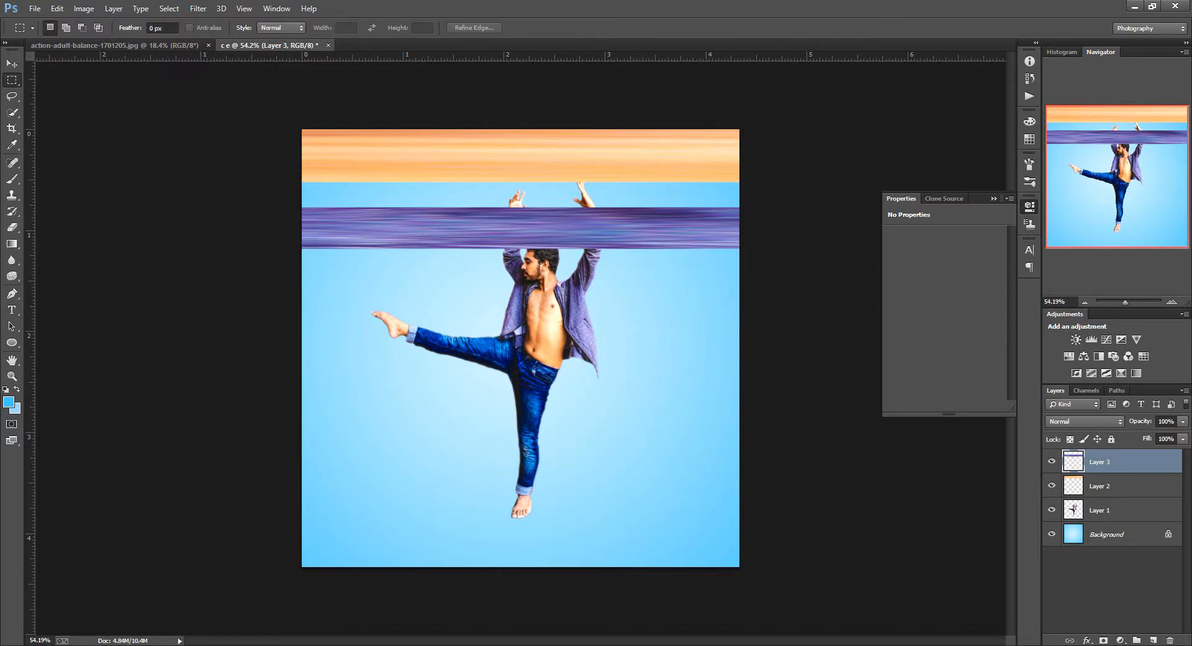
# Add another new layer and copy a very narrow vertical strip of the standing leg's jeans from Layer 1 onto it
pyautogui.click(1153, 639)
pyautogui.click(1112, 535)
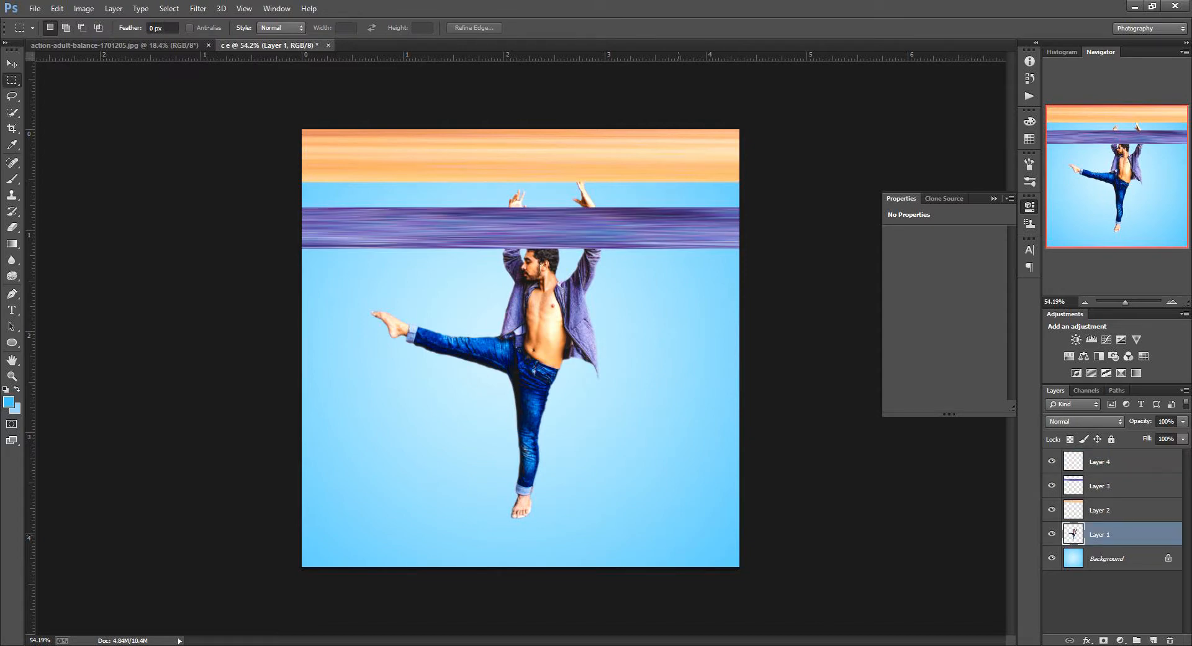
pyautogui.moveTo(525, 389); pyautogui.dragTo(529, 446)
pyautogui.click(1112, 462)
# Stretch the jeans strip horizontally to about 10833% in both directions, spanning the full canvas width
pyautogui.hotkey('ctrl', 't')
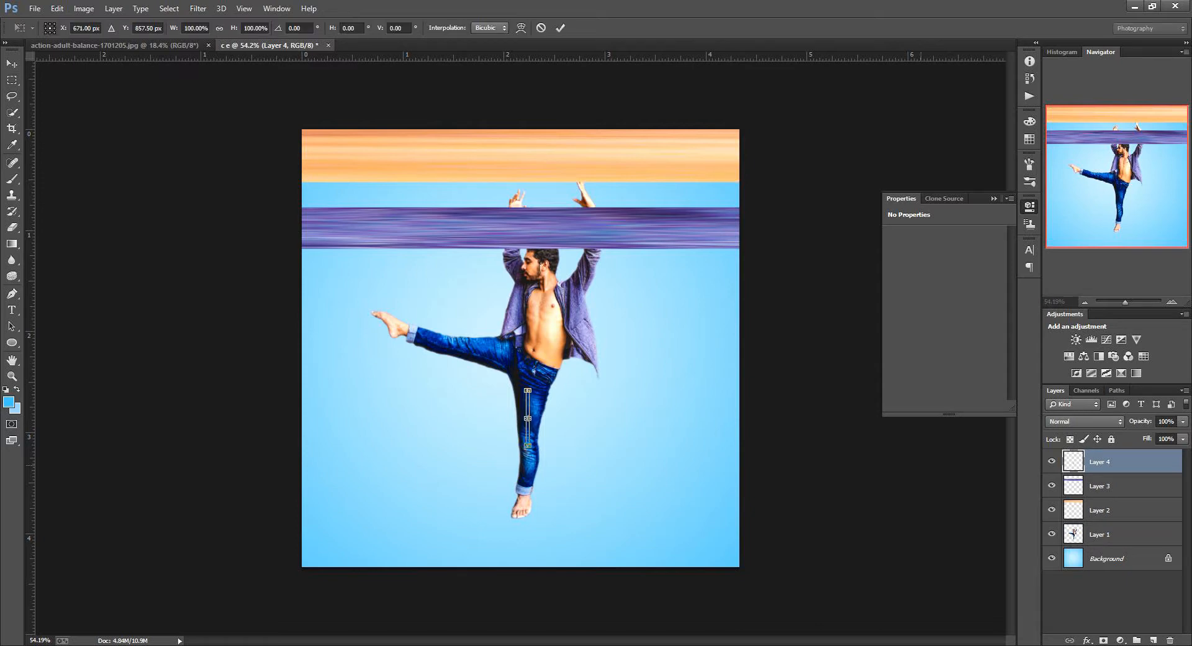
pyautogui.moveTo(528, 417); pyautogui.dragTo(738, 418)
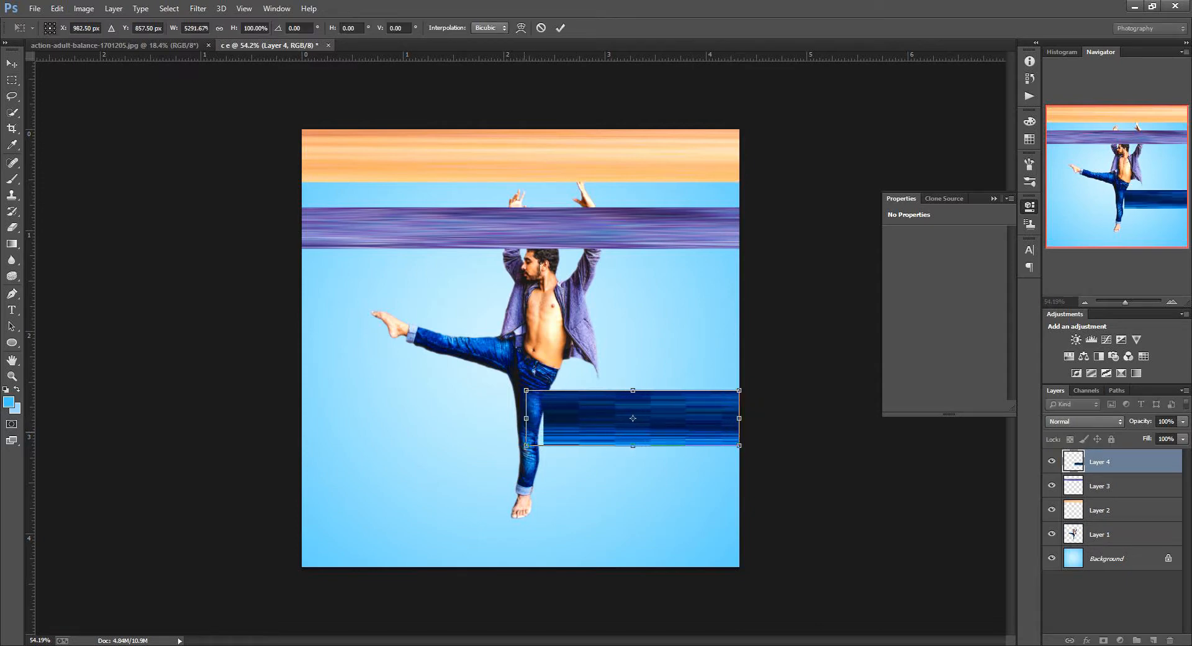
pyautogui.moveTo(526, 418); pyautogui.dragTo(302, 418)
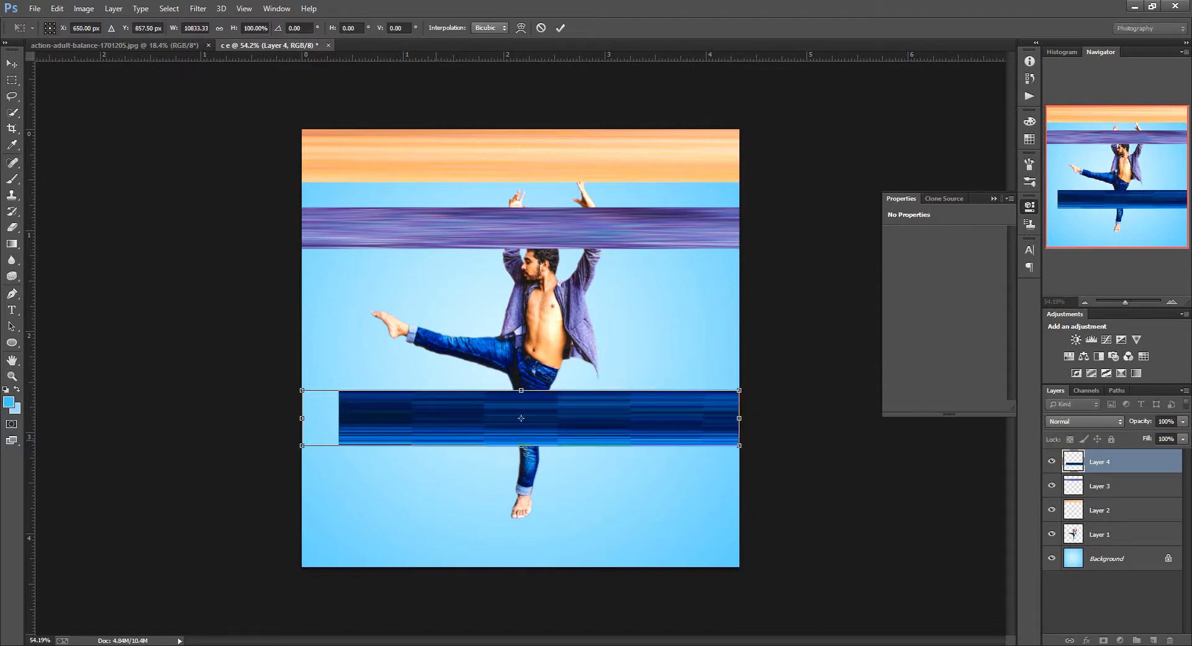
pyautogui.press('Return')
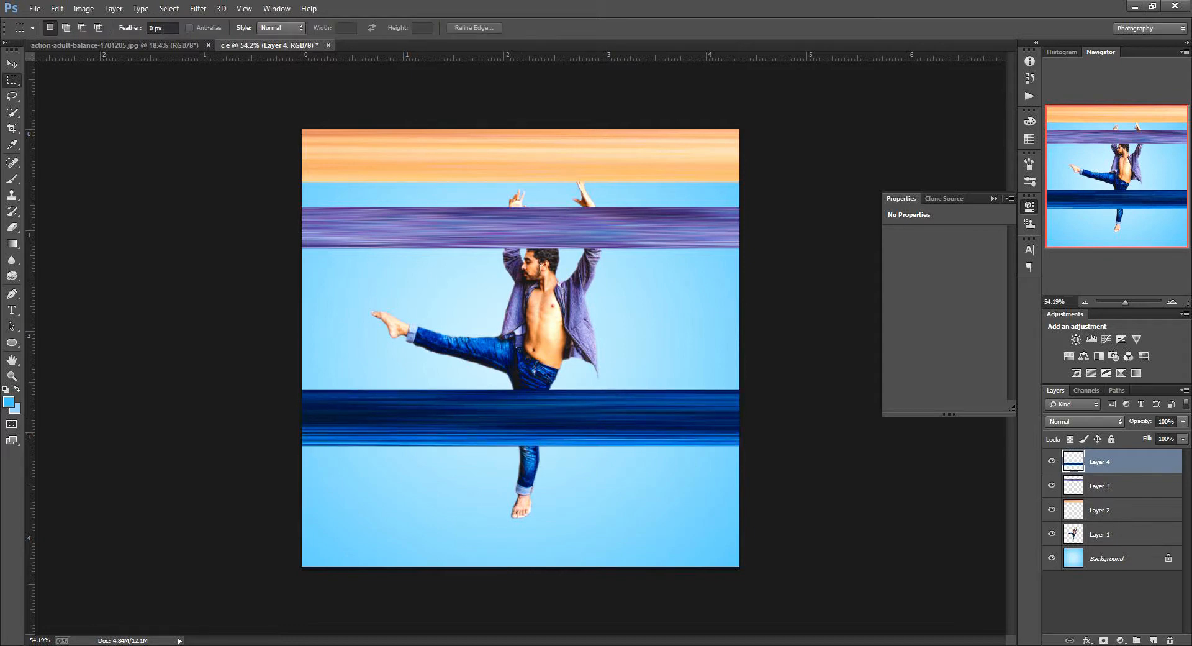
# Move the blue band directly beneath the purple one and stretch the orange band's height to about 148% to close the gap
pyautogui.press('v')
pyautogui.moveTo(515, 416); pyautogui.dragTo(515, 274)
pyautogui.click(1111, 510)
pyautogui.hotkey('ctrl', 't')
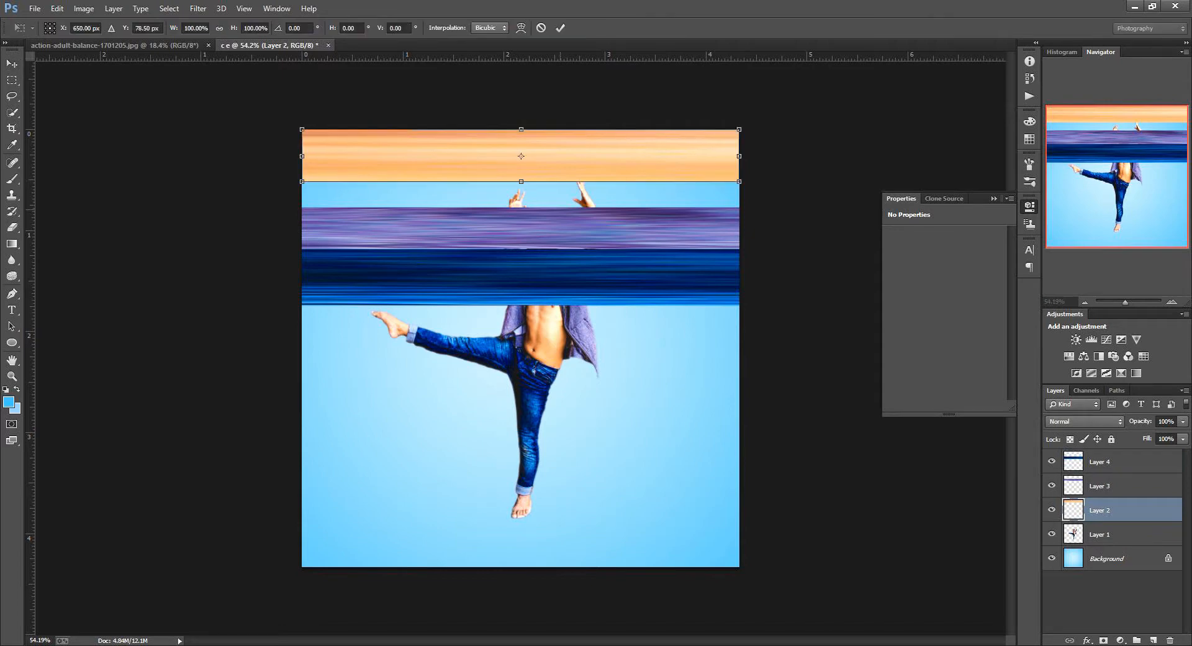
pyautogui.moveTo(521, 181); pyautogui.dragTo(521, 206)
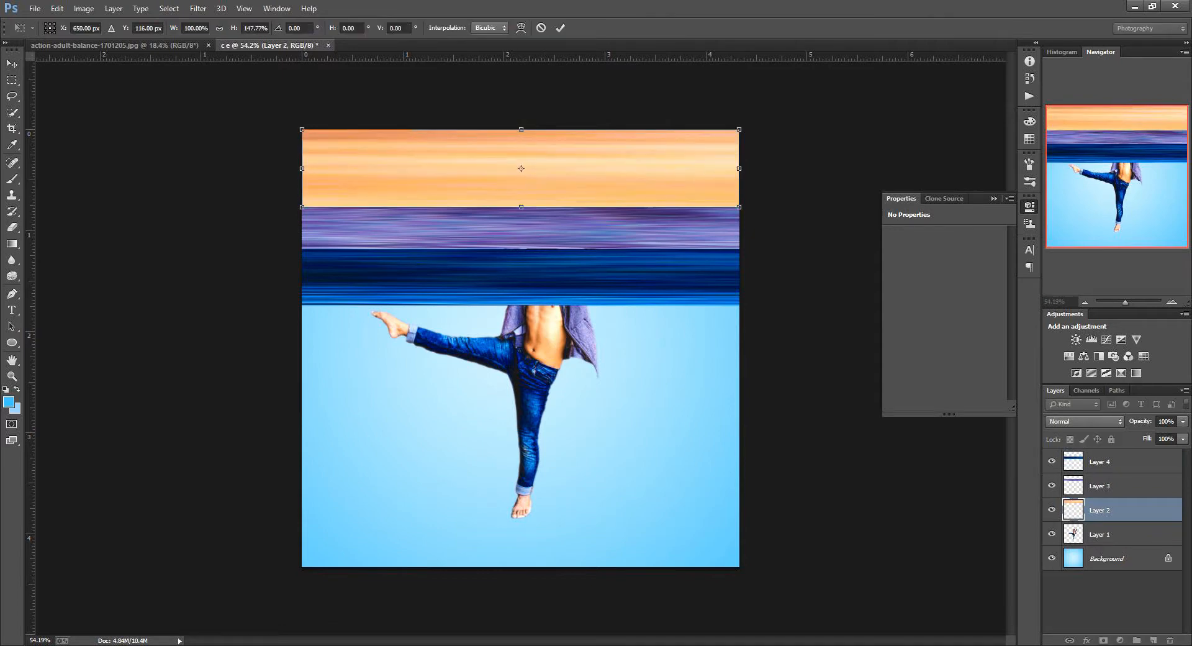
pyautogui.click(560, 27)
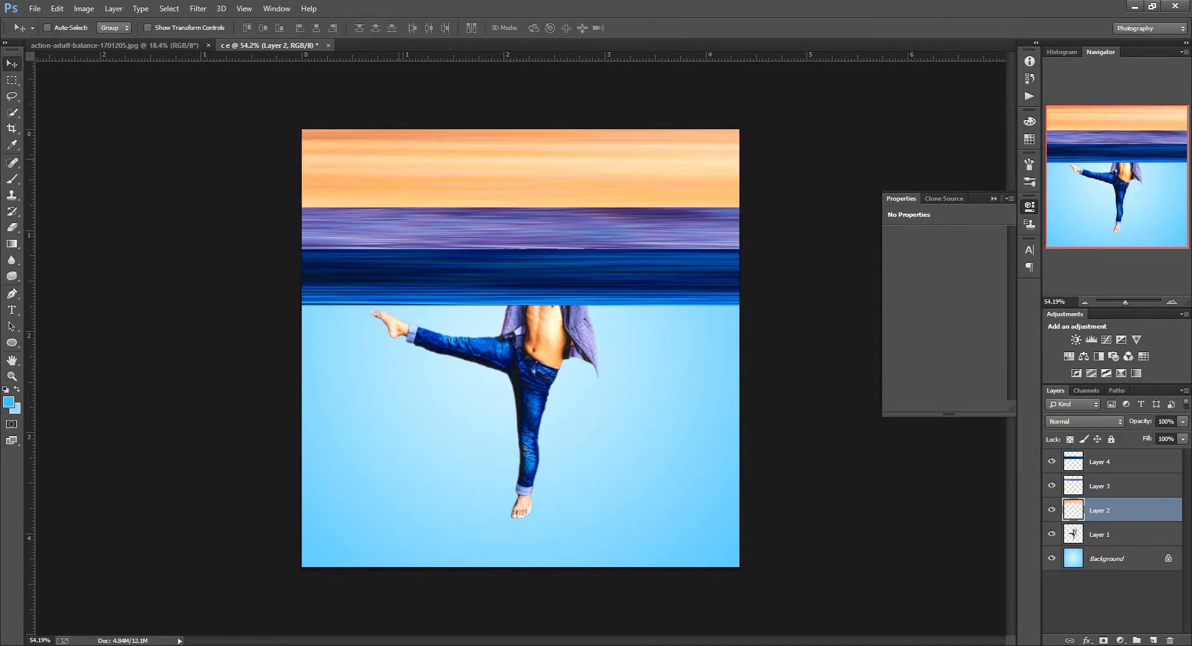
# Duplicate the three band layers, merge the copies into one layer, and hide the original Layers 2, 3 and 4
pyautogui.keyDown('shift'); pyautogui.click(1111, 462); pyautogui.keyUp('shift')
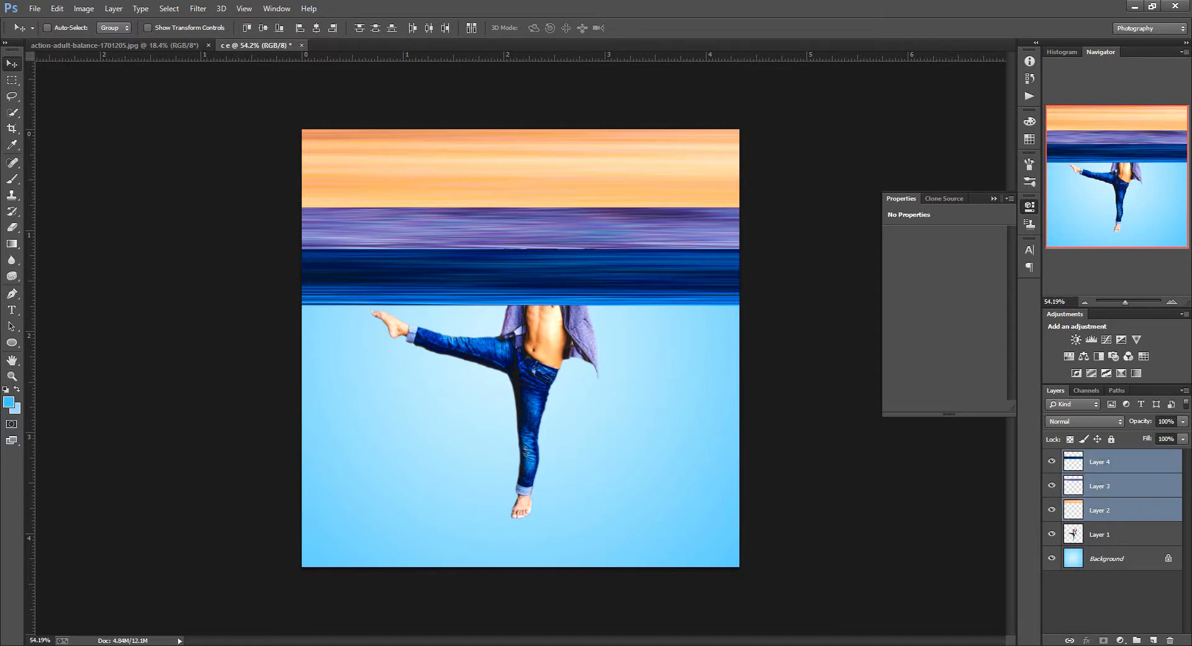
pyautogui.moveTo(1117, 511); pyautogui.dragTo(1152, 639)
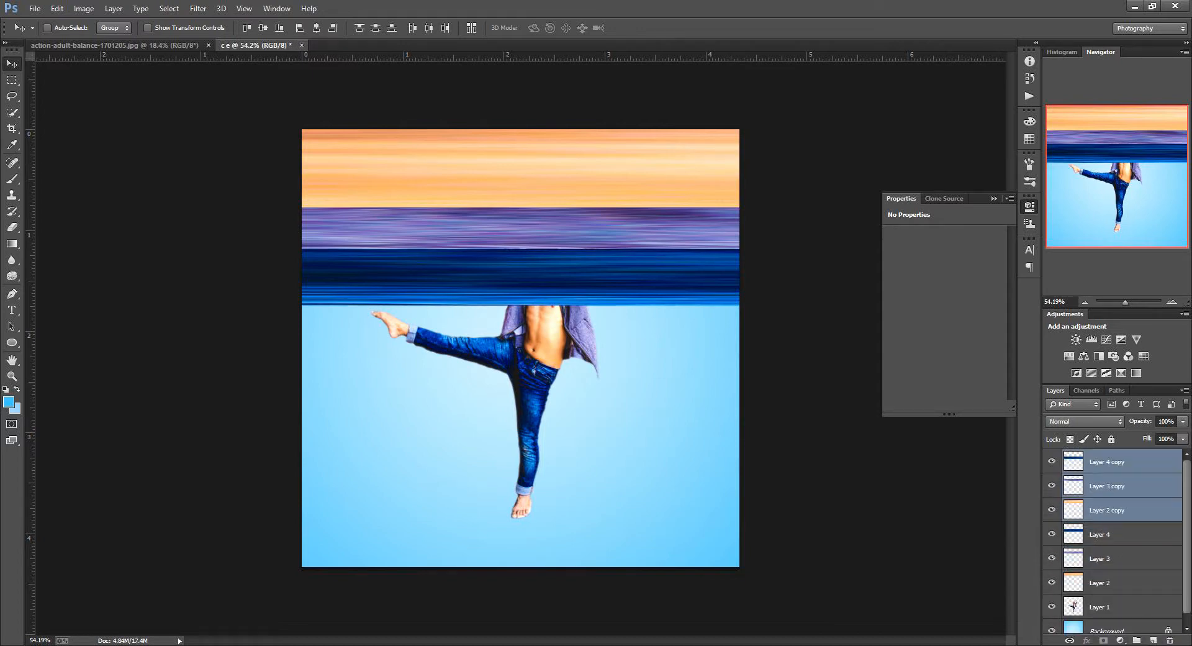
pyautogui.hotkey('ctrl', 'e')
pyautogui.moveTo(1051, 461); pyautogui.dragTo(1052, 534)
pyautogui.click(1051, 461)
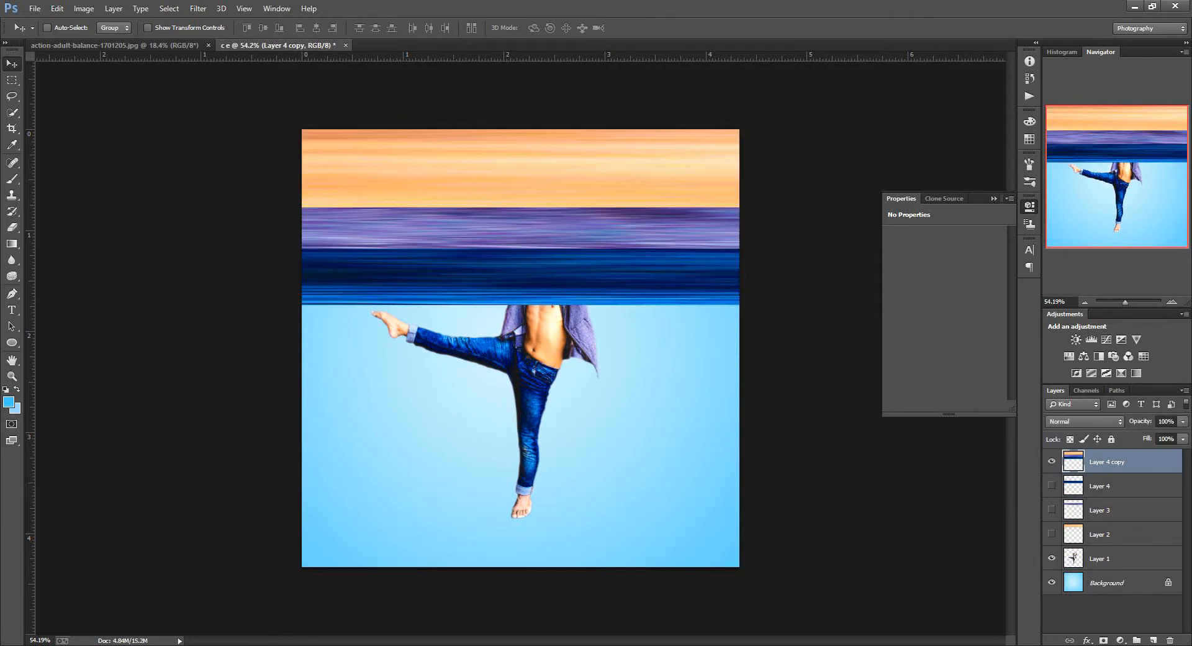
pyautogui.click(1051, 462)
pyautogui.click(1051, 462)
# Apply the Polar Coordinates filter with Rectangular to Polar to the merged band layer
pyautogui.click(198, 8)
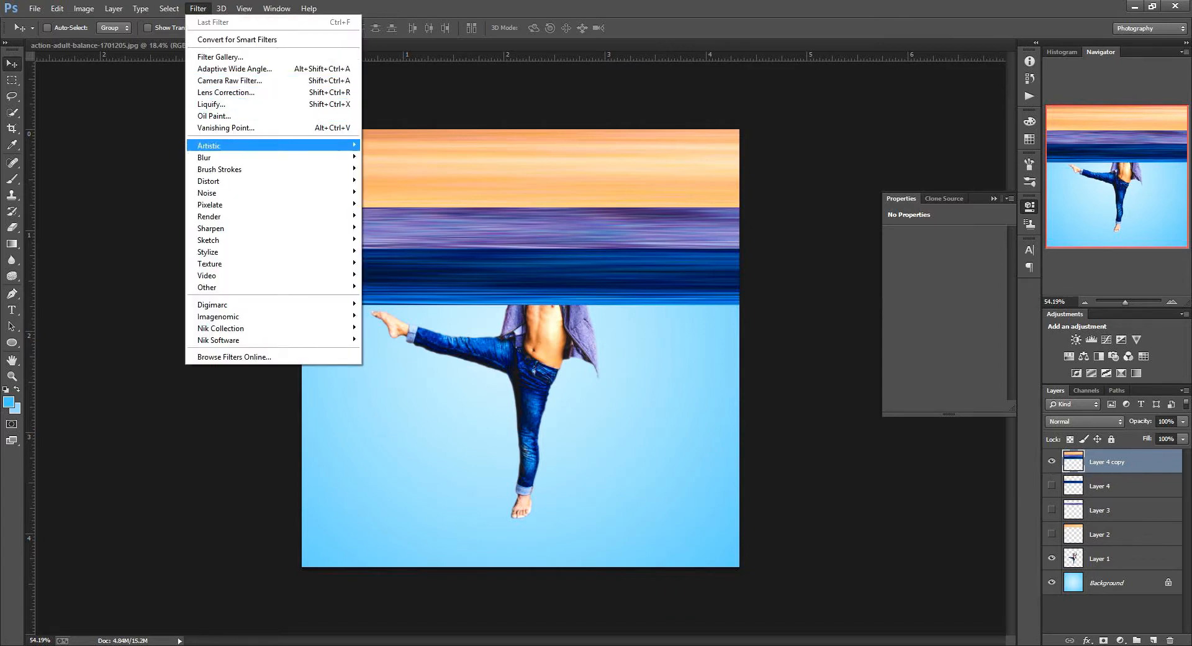
pyautogui.moveTo(209, 181)
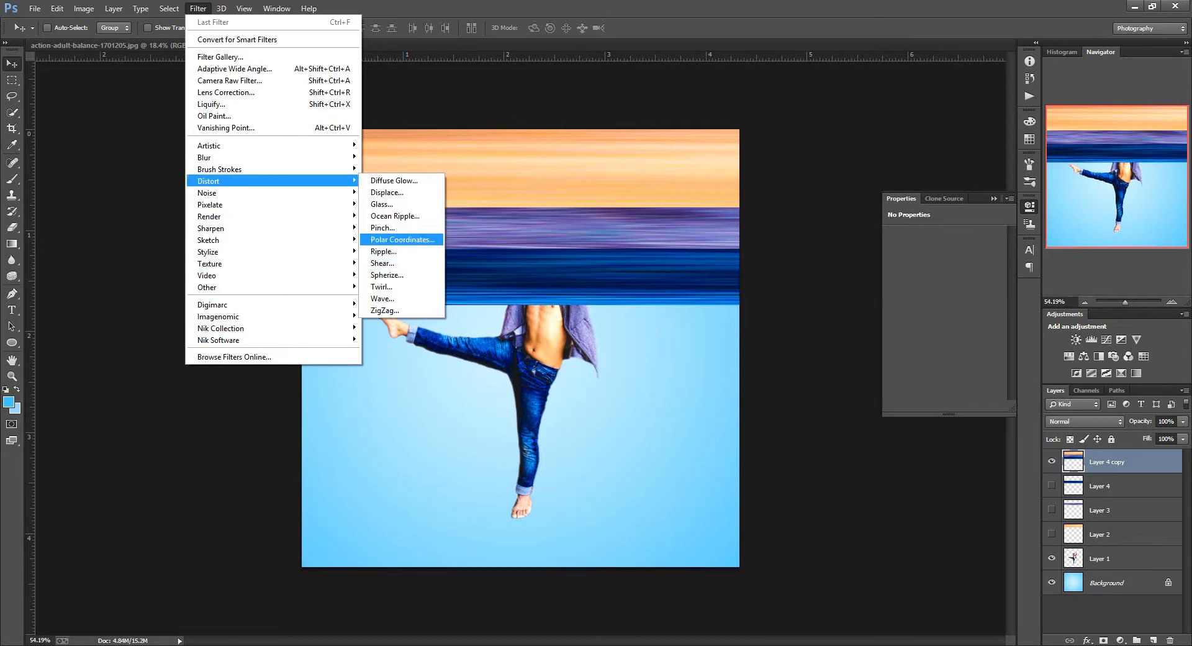
pyautogui.click(402, 239)
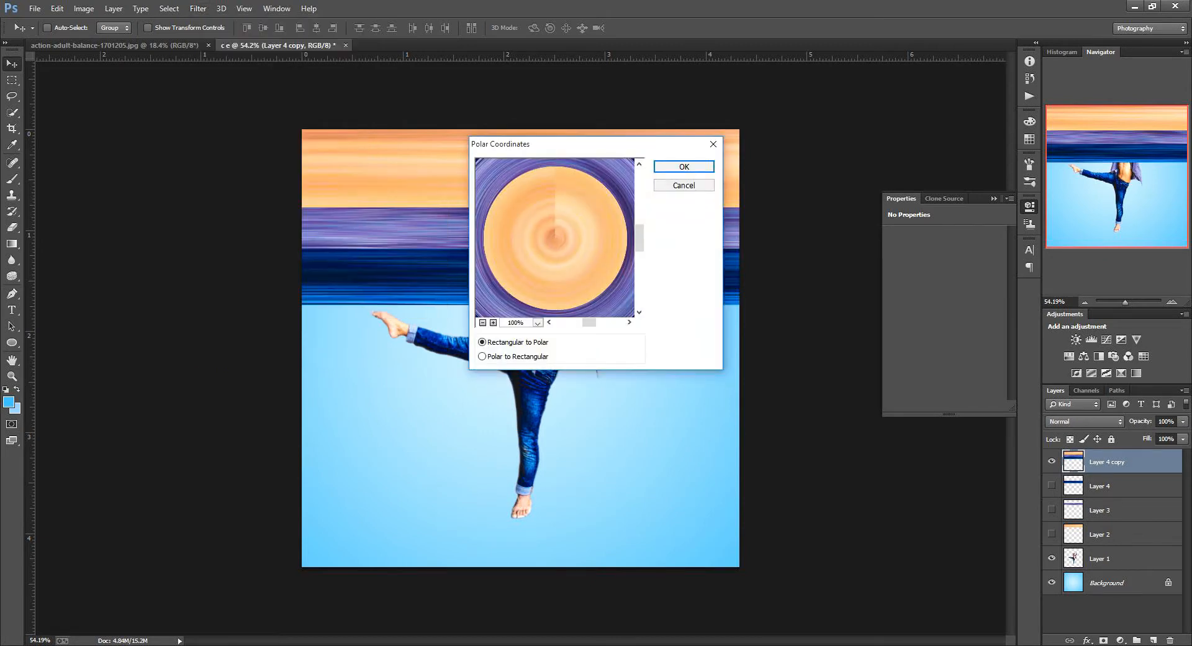
pyautogui.click(555, 237)
pyautogui.moveTo(554, 238); pyautogui.dragTo(555, 229)
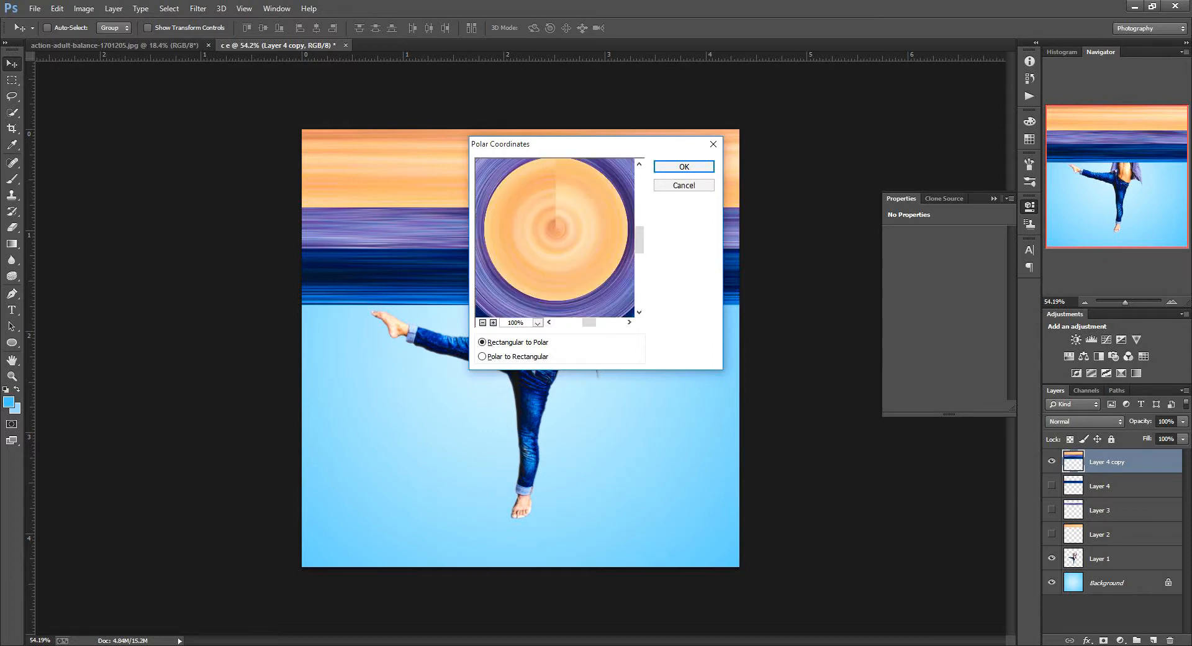
pyautogui.press('Return')
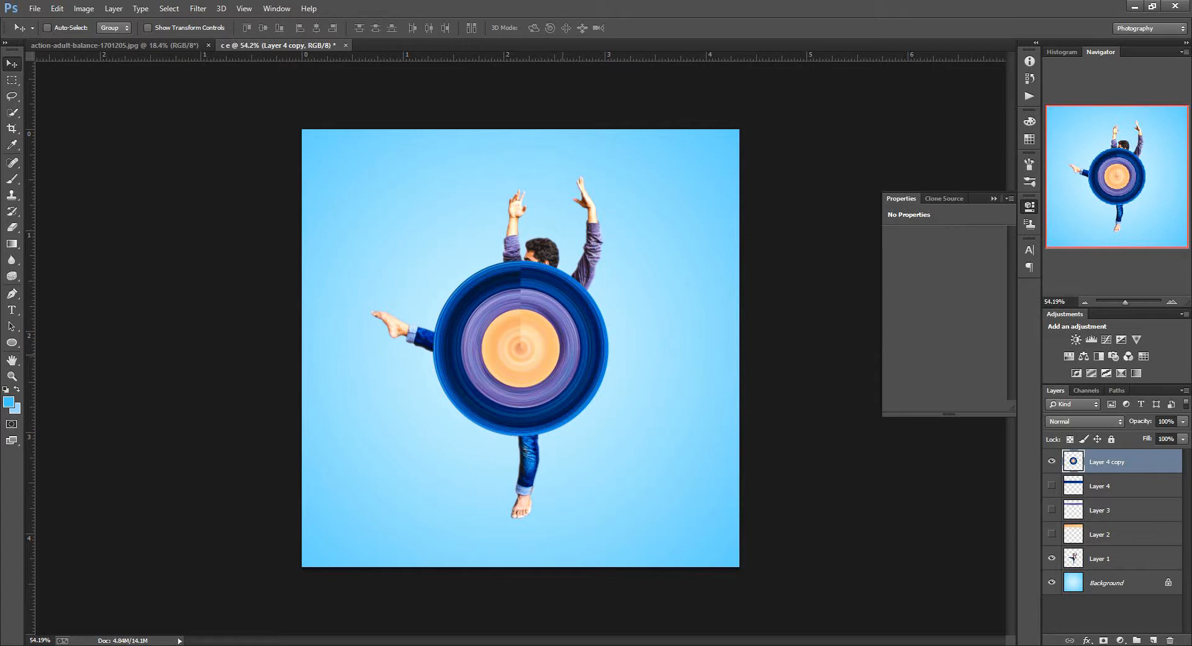
# Bring the dancer layer to the front of the stack and enlarge the ringed disc behind him to about 208%
pyautogui.moveTo(1112, 558); pyautogui.dragTo(1111, 452)
pyautogui.click(1111, 486)
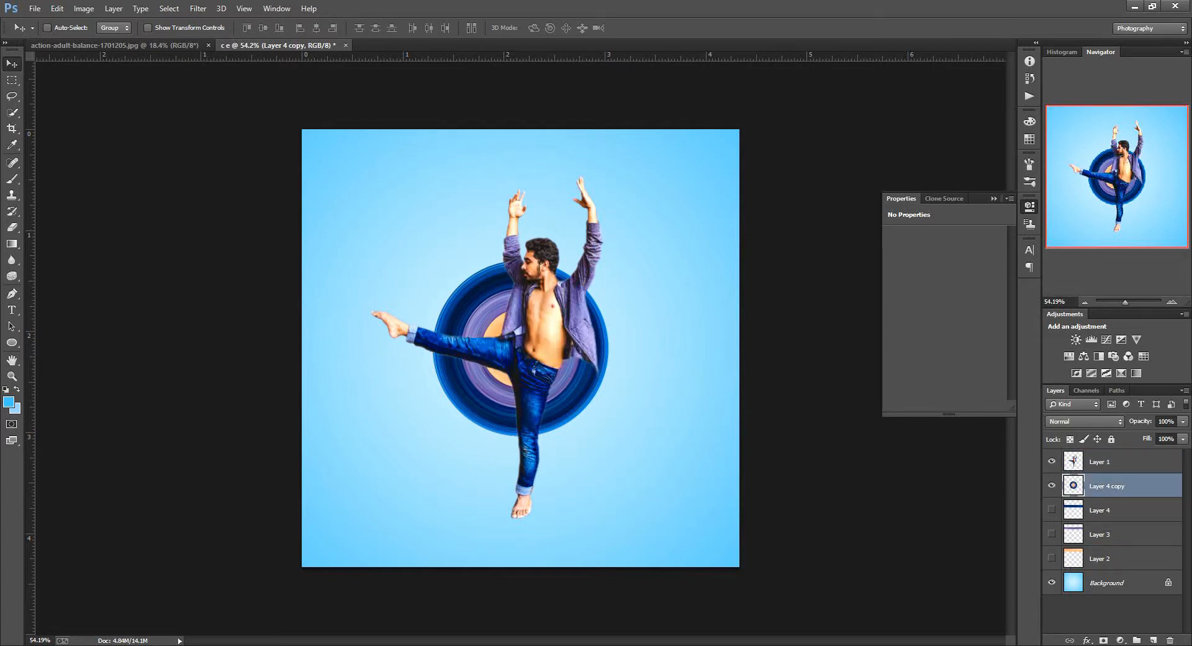
pyautogui.hotkey('ctrl', 't')
pyautogui.moveTo(607, 435); pyautogui.dragTo(684, 510)
pyautogui.moveTo(630, 420); pyautogui.dragTo(636, 427)
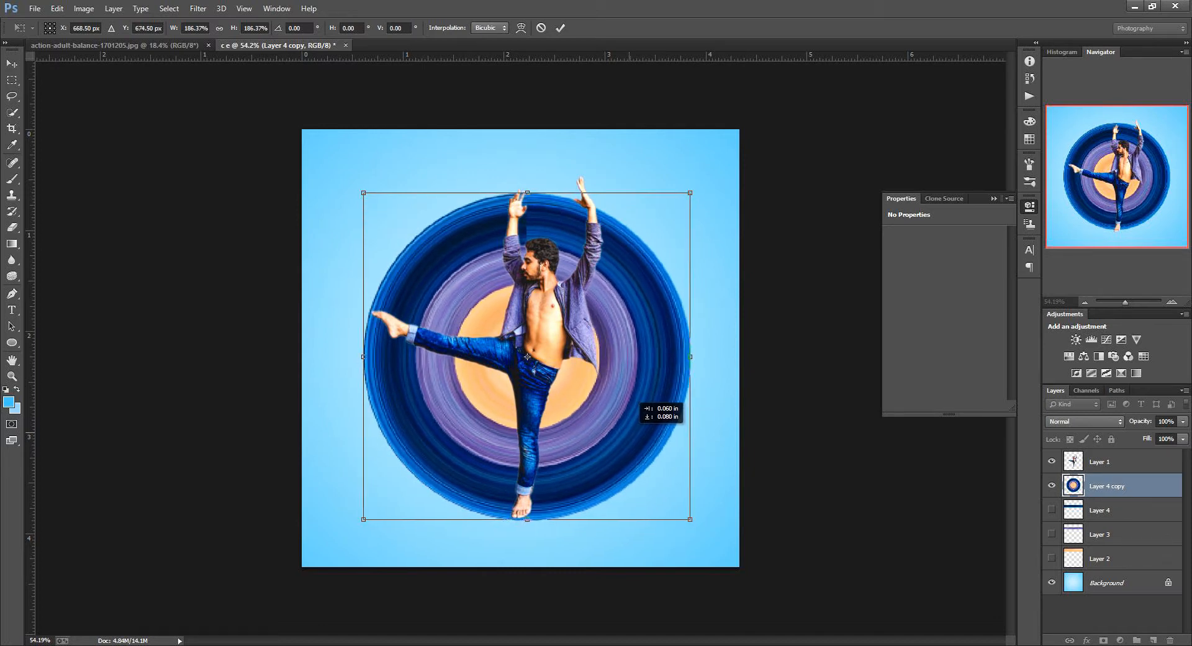
pyautogui.moveTo(689, 192); pyautogui.dragTo(708, 175)
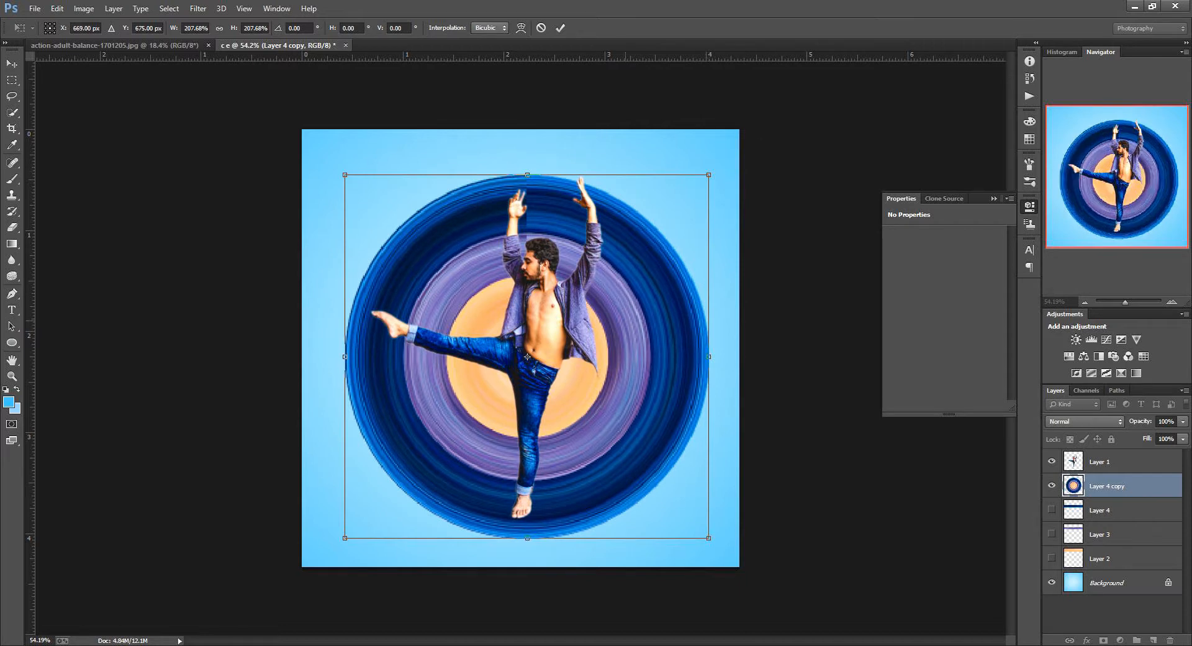
# Rescale the disc to about 199% and shift it slightly right and up so its rim meets the dancer's extended foot and raised hand
pyautogui.moveTo(625, 321); pyautogui.dragTo(648, 331)
pyautogui.moveTo(733, 548); pyautogui.dragTo(722, 537)
pyautogui.moveTo(675, 495); pyautogui.dragTo(685, 468)
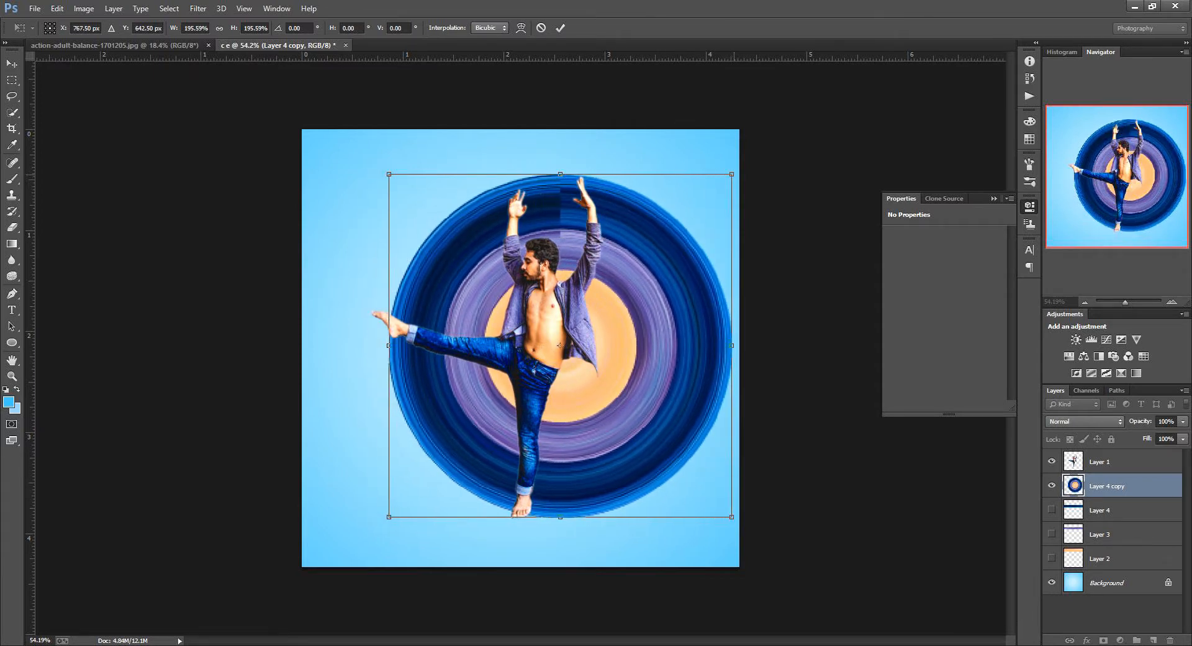
pyautogui.moveTo(731, 175); pyautogui.dragTo(733, 173)
pyautogui.moveTo(696, 224); pyautogui.dragTo(686, 226)
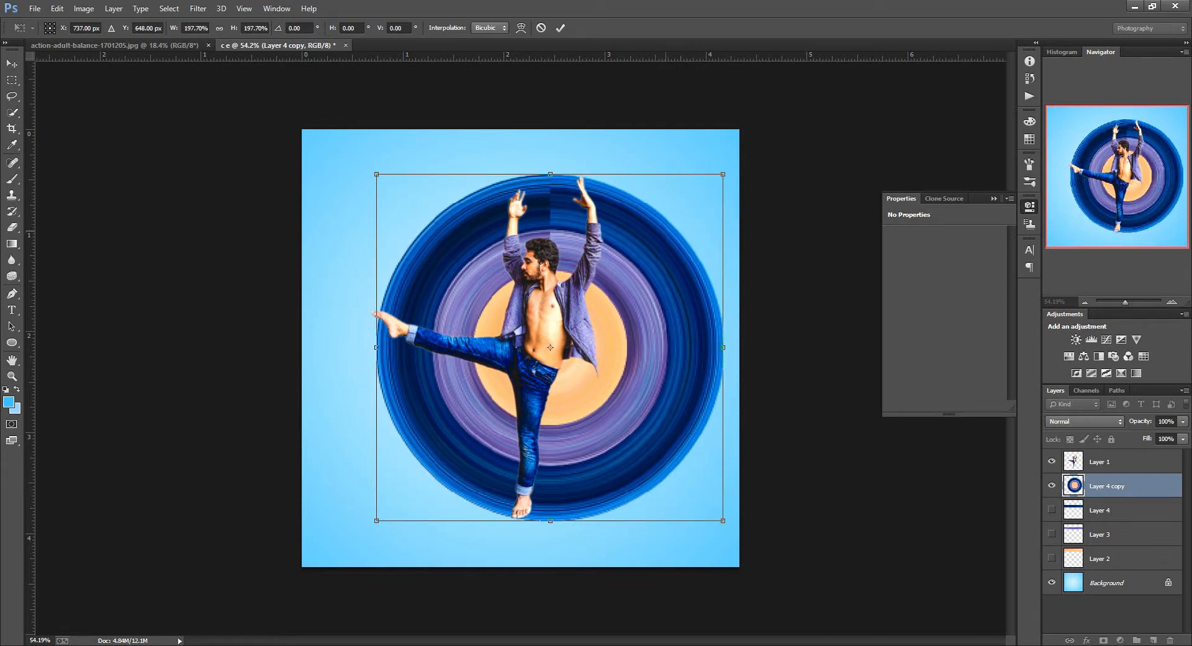
pyautogui.moveTo(723, 174); pyautogui.dragTo(719, 178)
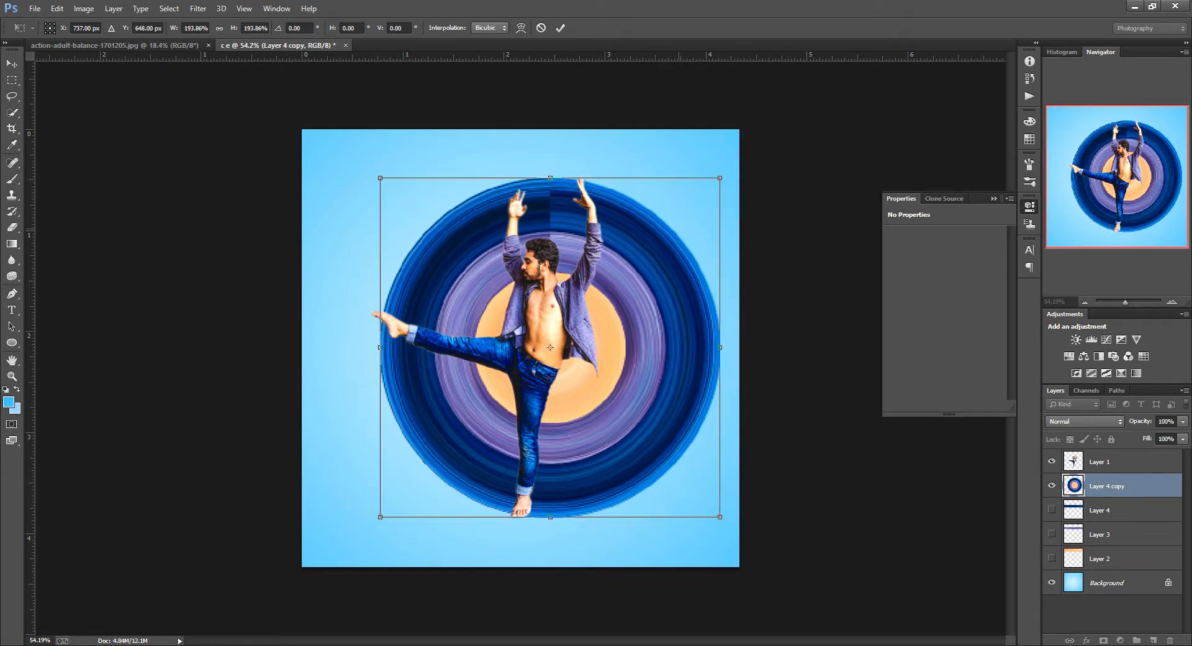
pyautogui.moveTo(671, 246); pyautogui.dragTo(671, 242)
pyautogui.hotkey('ctrl', 'z')
pyautogui.moveTo(719, 178); pyautogui.dragTo(723, 173)
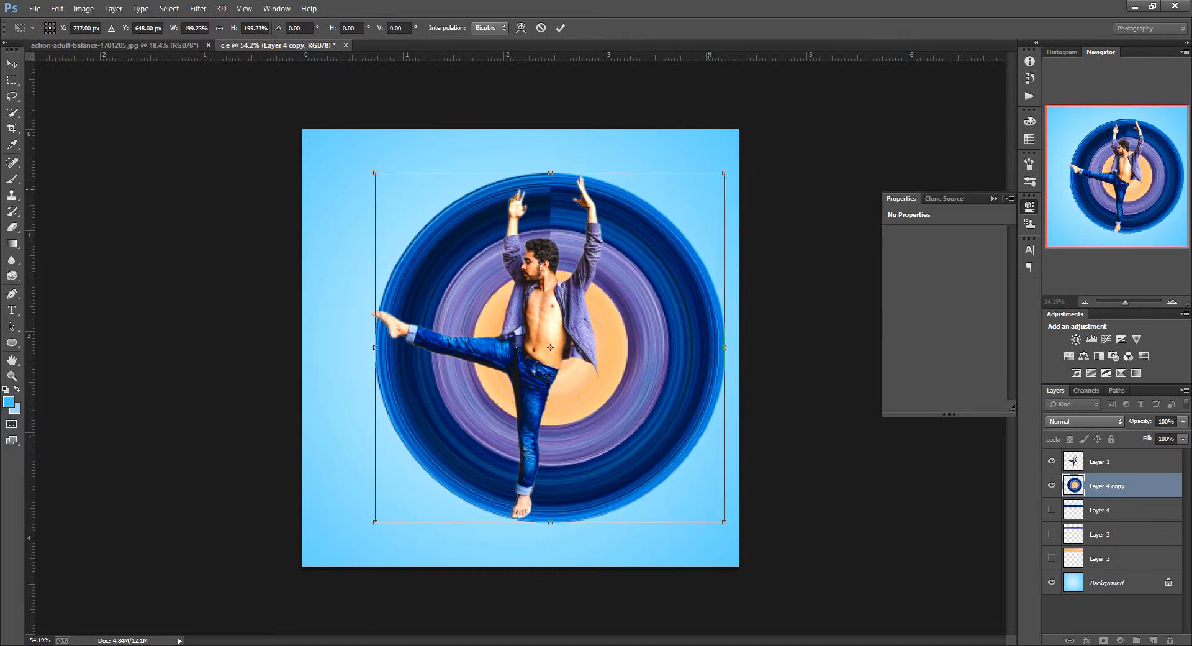
pyautogui.press('Return')
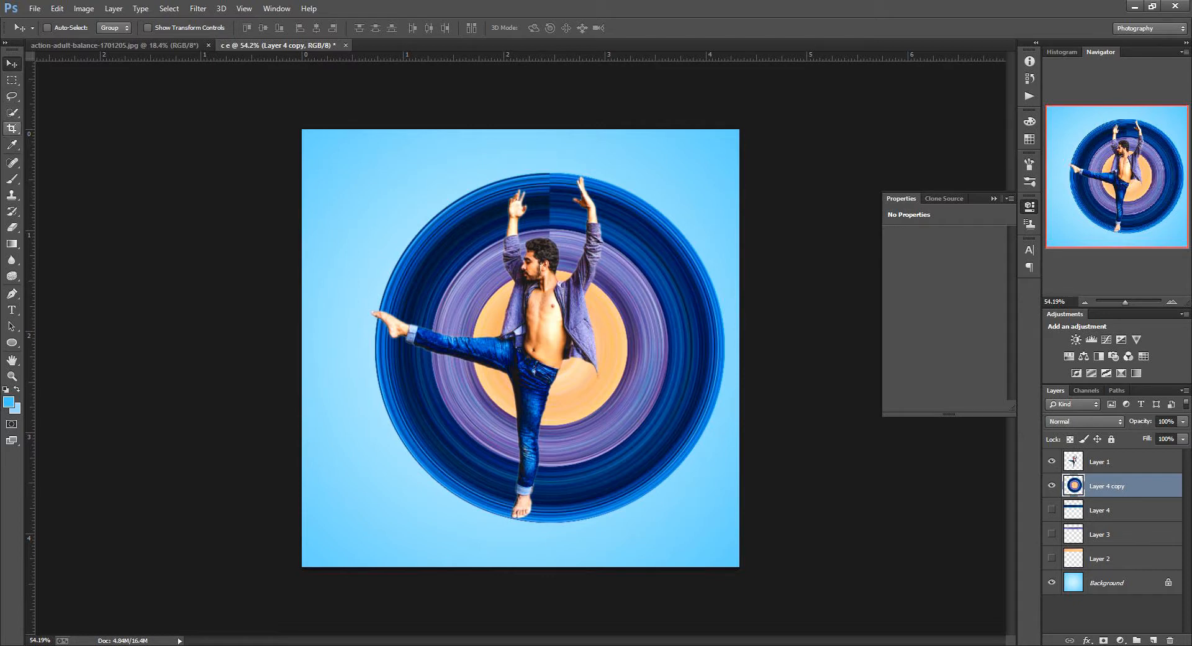
# Select the disc's left half with the Polygonal Lasso, running from the standing foot through the body to the raised hand and around outside the rim
pyautogui.click(11, 96)
pyautogui.click(78, 106)
pyautogui.scroll(5, 528, 470)
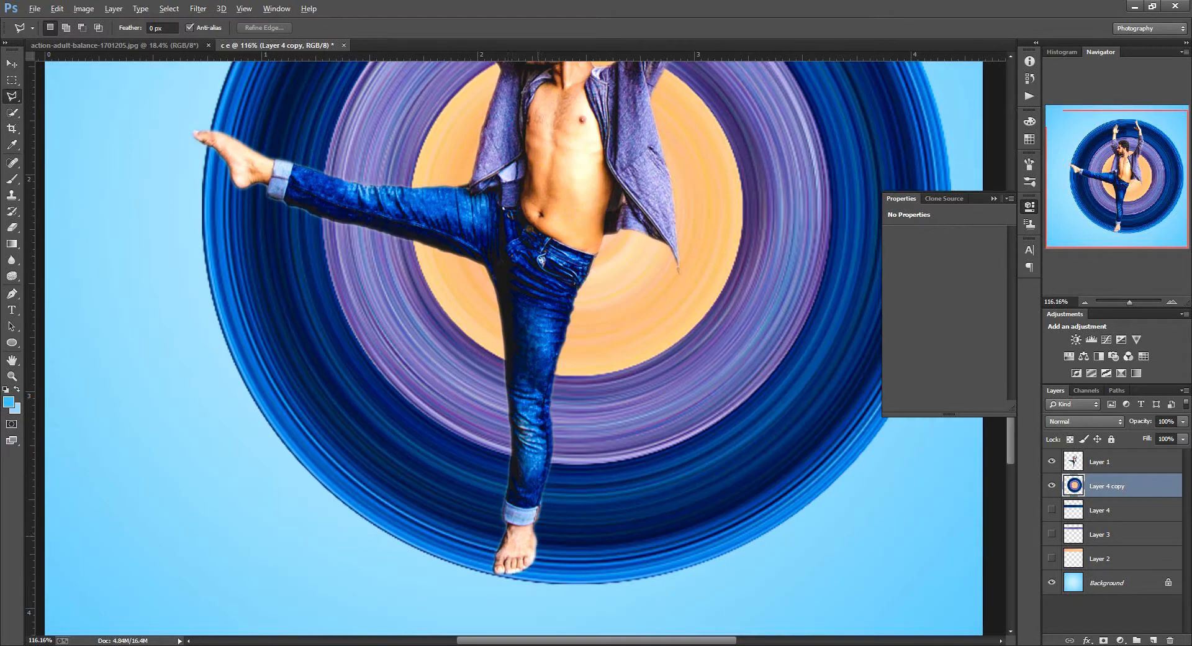
pyautogui.moveTo(560, 543); pyautogui.dragTo(575, 453)
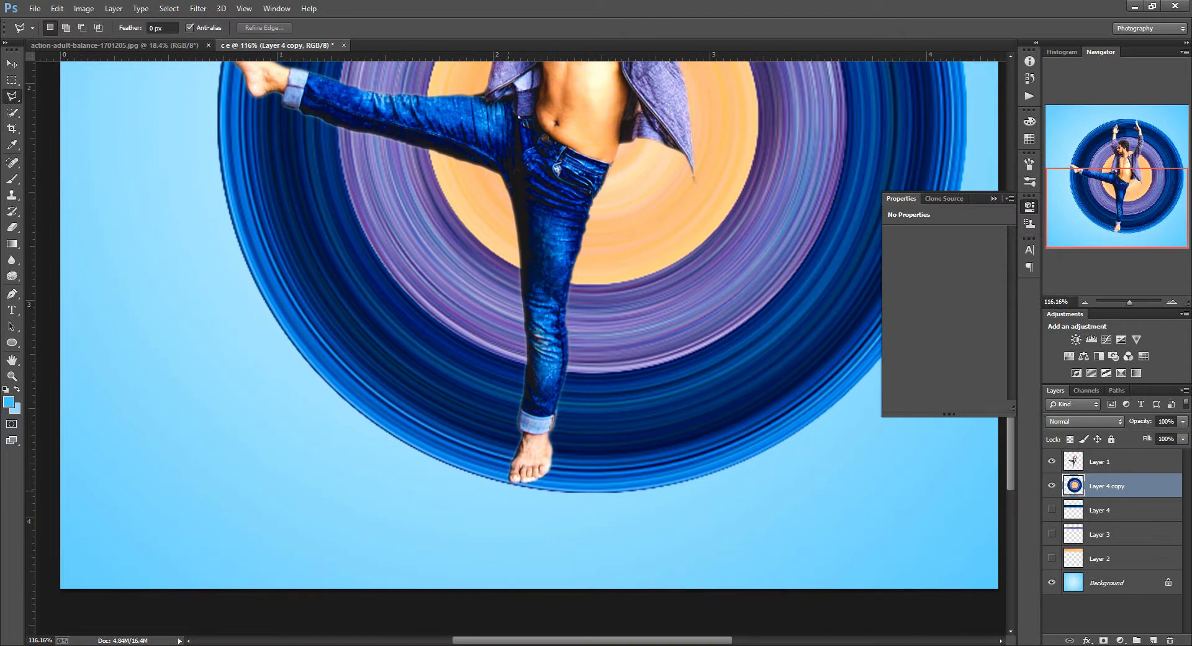
pyautogui.click(533, 397)
pyautogui.moveTo(588, 114); pyautogui.dragTo(537, 470)
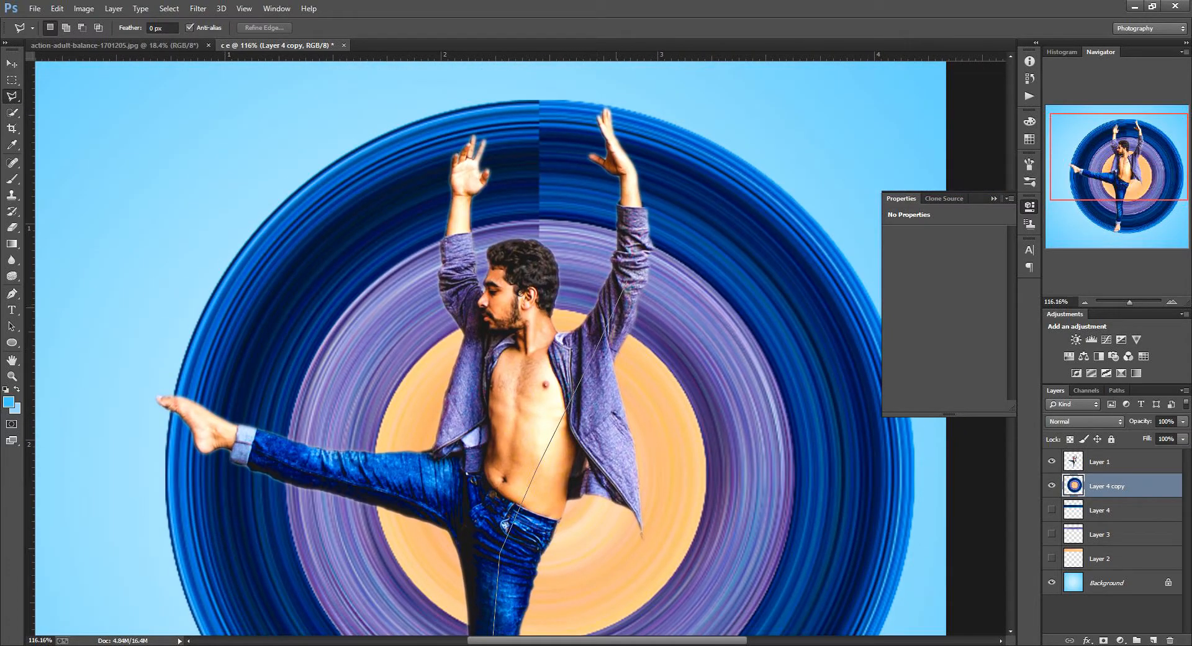
pyautogui.click(602, 332)
pyautogui.click(482, 82)
pyautogui.click(162, 162)
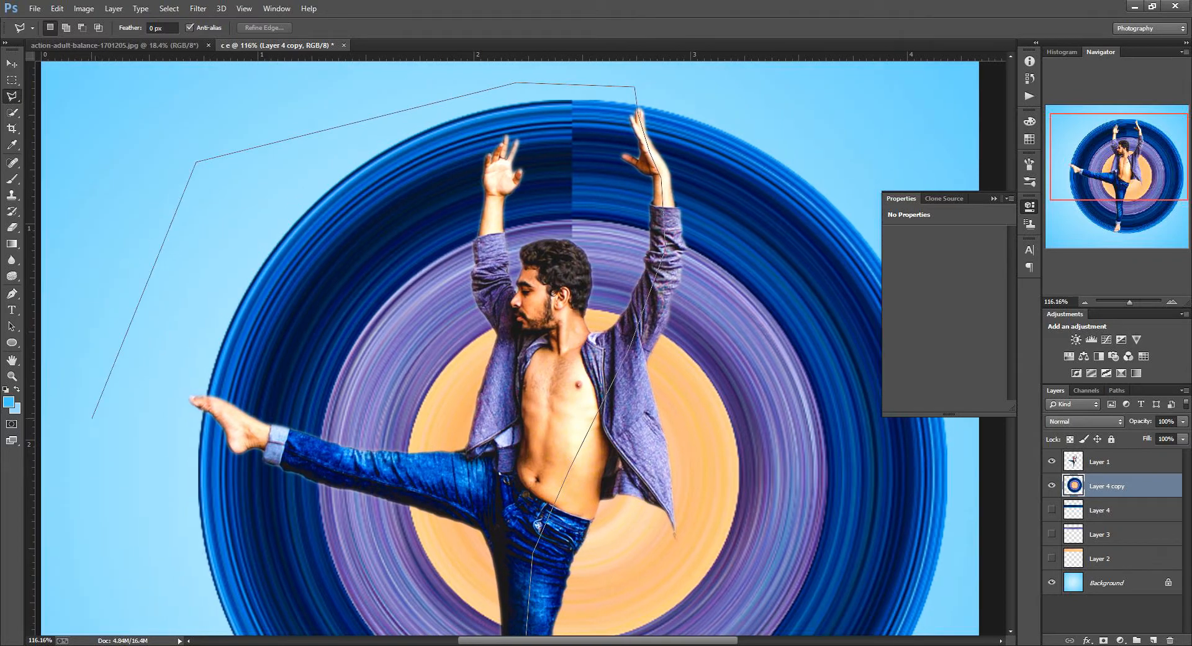
pyautogui.click(99, 442)
pyautogui.click(155, 624)
pyautogui.click(269, 582)
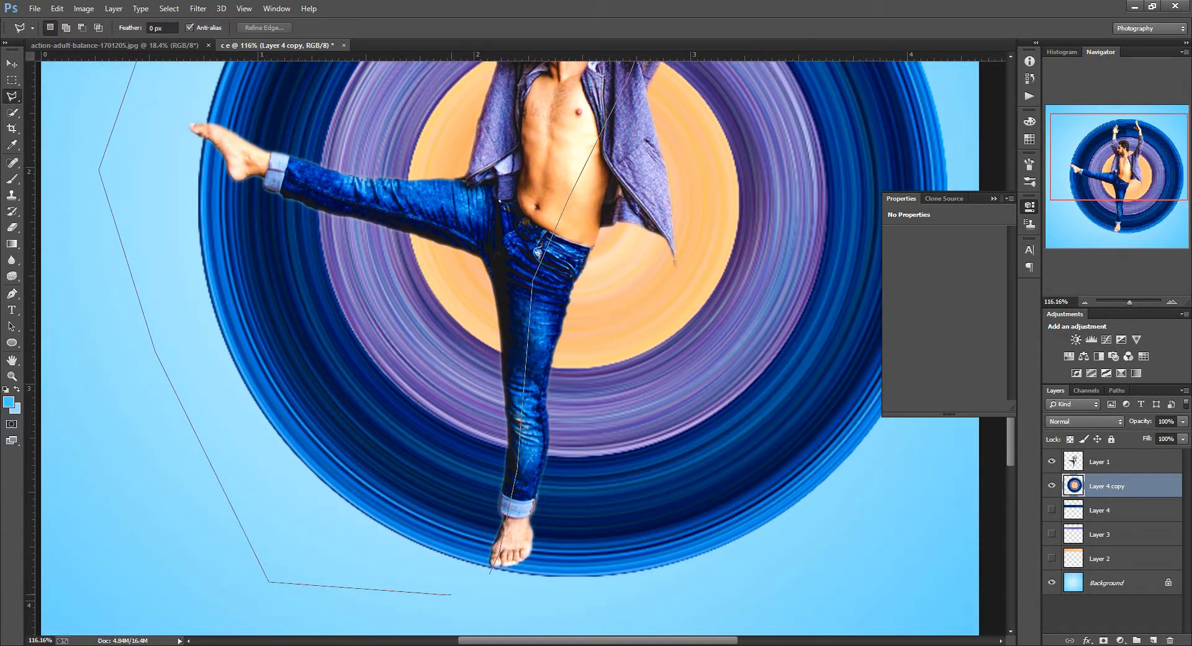
pyautogui.click(491, 571)
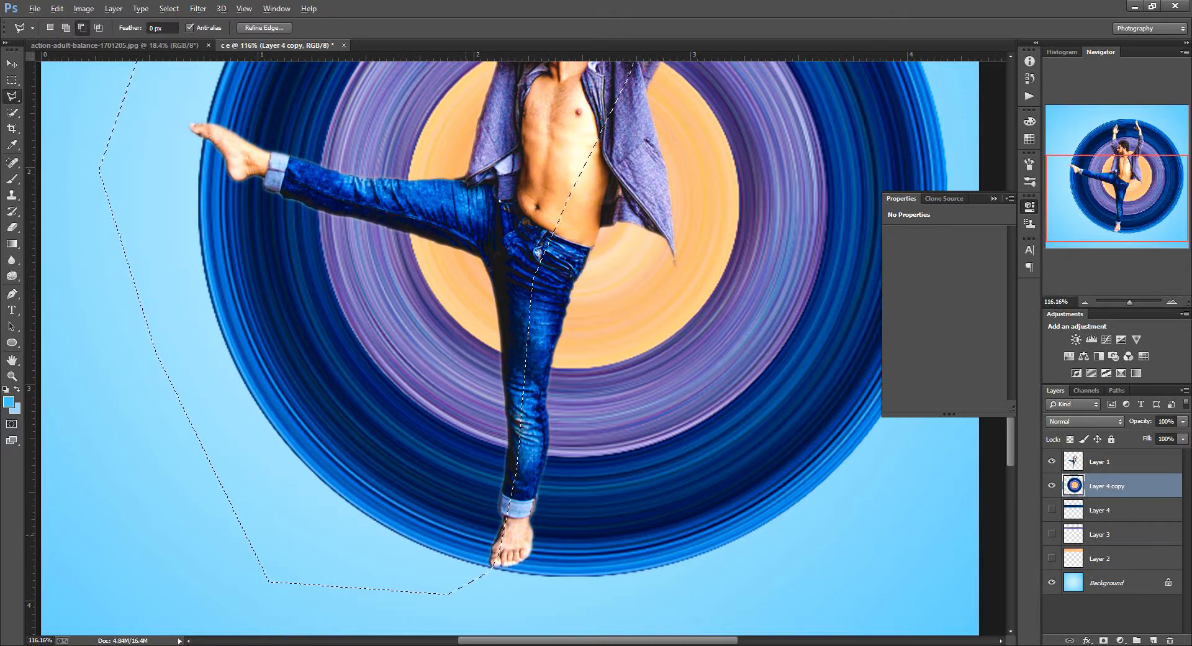
# Erase the selected left half of the ringed disc so only the half behind the dancer's back remains
pyautogui.scroll(-8, 463, 535)
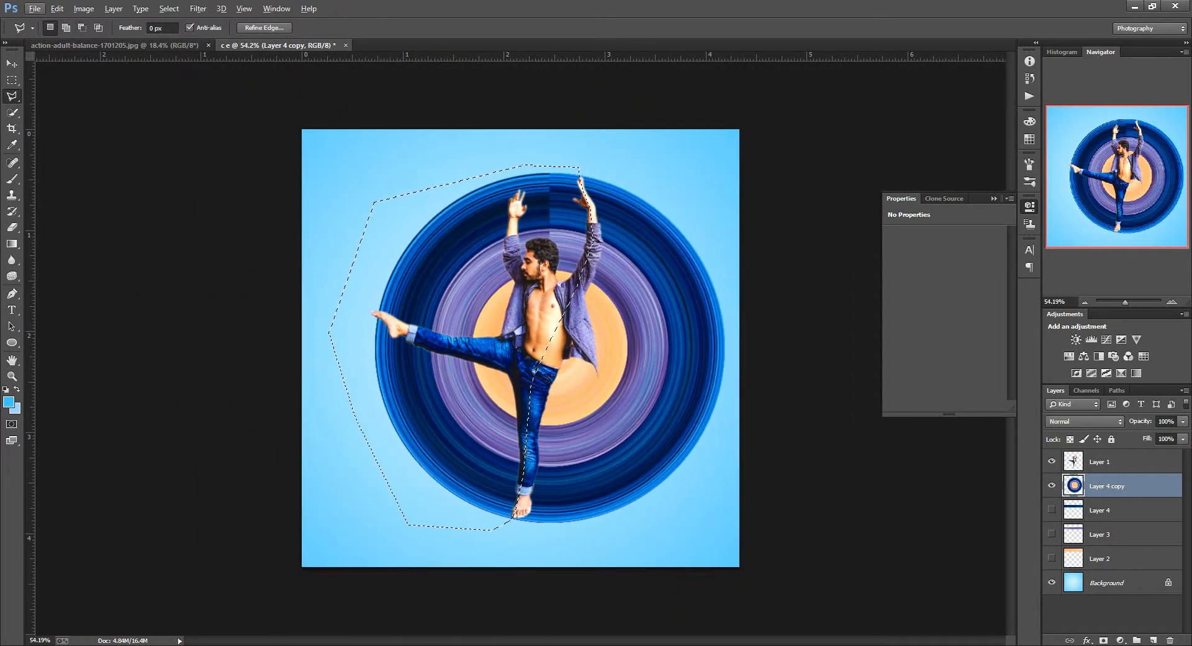
pyautogui.click(12, 228)
pyautogui.moveTo(391, 377); pyautogui.dragTo(424, 231)
pyautogui.moveTo(516, 223)
pyautogui.mouseDown()
pyautogui.moveTo(465, 447)
pyautogui.moveTo(509, 490)
pyautogui.mouseUp()
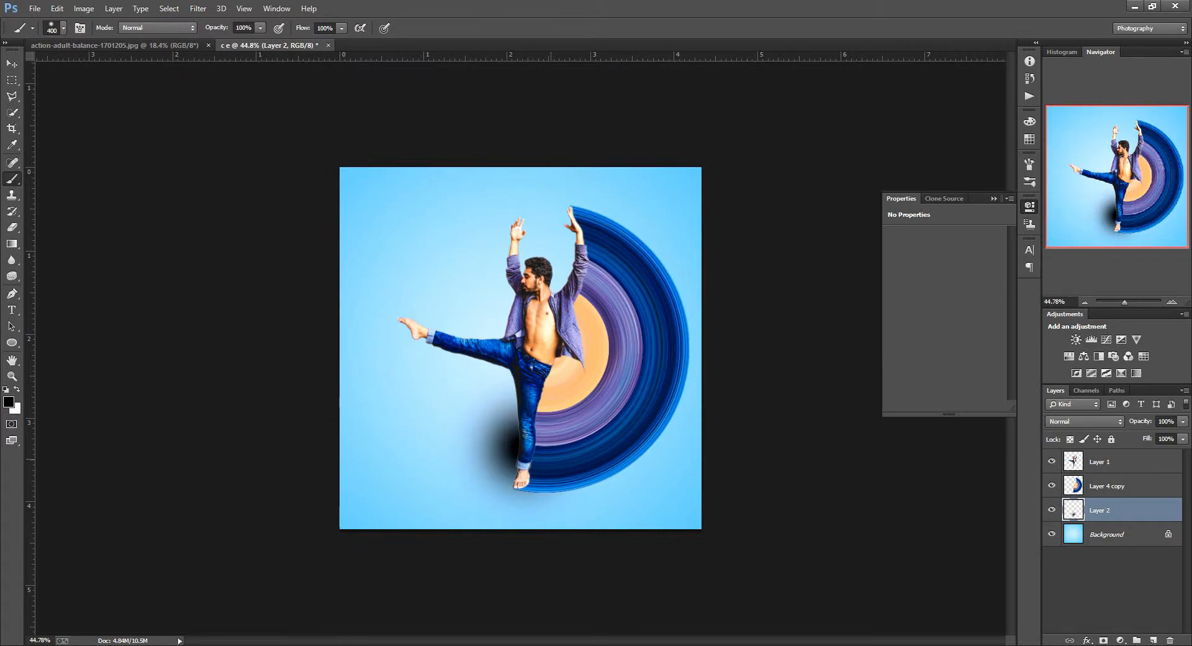
# Flatten and widen the black spot on Layer 2 into a thin ground shadow and place it beneath the standing foot
pyautogui.hotkey('ctrl', 't')
pyautogui.moveTo(524, 358); pyautogui.dragTo(539, 490)
pyautogui.moveTo(615, 491); pyautogui.dragTo(755, 491)
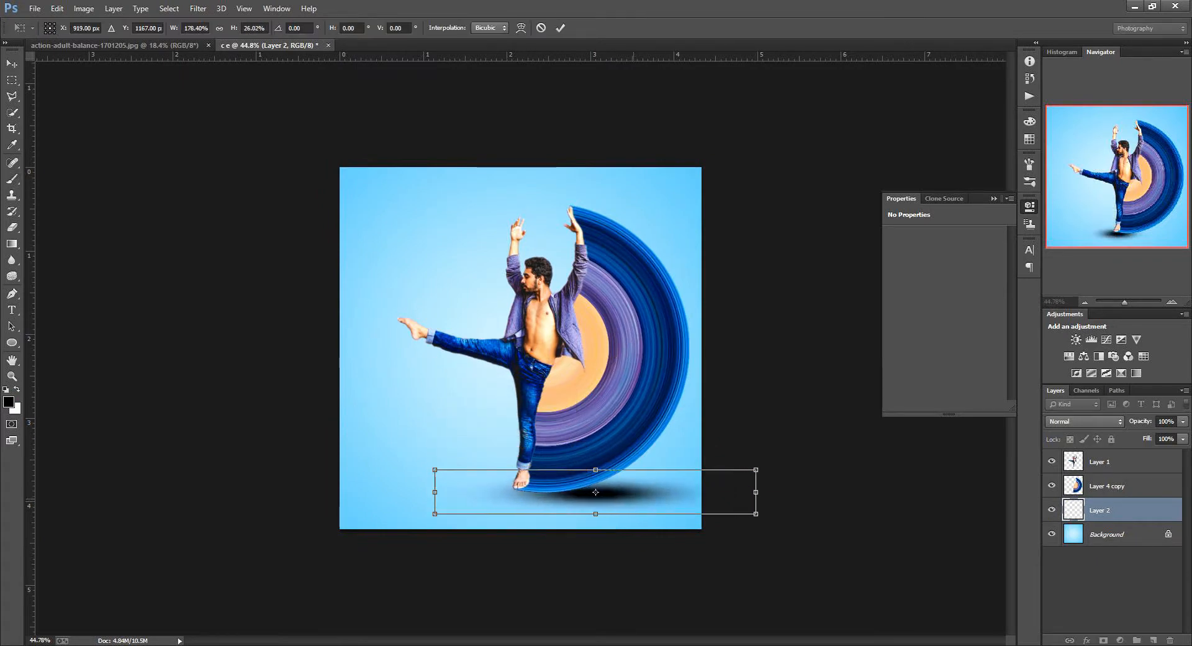
pyautogui.moveTo(435, 492); pyautogui.dragTo(369, 492)
pyautogui.click(549, 503)
pyautogui.moveTo(635, 494); pyautogui.dragTo(587, 495)
pyautogui.click(561, 28)
# Reduce the shadow layer's opacity to 74% and reposition the shadow under the standing foot
pyautogui.moveTo(1140, 421); pyautogui.dragTo(1124, 422)
pyautogui.press('v')
pyautogui.moveTo(524, 490); pyautogui.dragTo(540, 490)
pyautogui.moveTo(562, 488); pyautogui.dragTo(537, 482)
# Scale the shadow to 71.42% width and 52.50% height, centring it horizontally under the foot at X 658.50 px
pyautogui.hotkey('ctrl', 't')
pyautogui.moveTo(759, 492); pyautogui.dragTo(695, 494)
pyautogui.moveTo(581, 501); pyautogui.dragTo(523, 492)
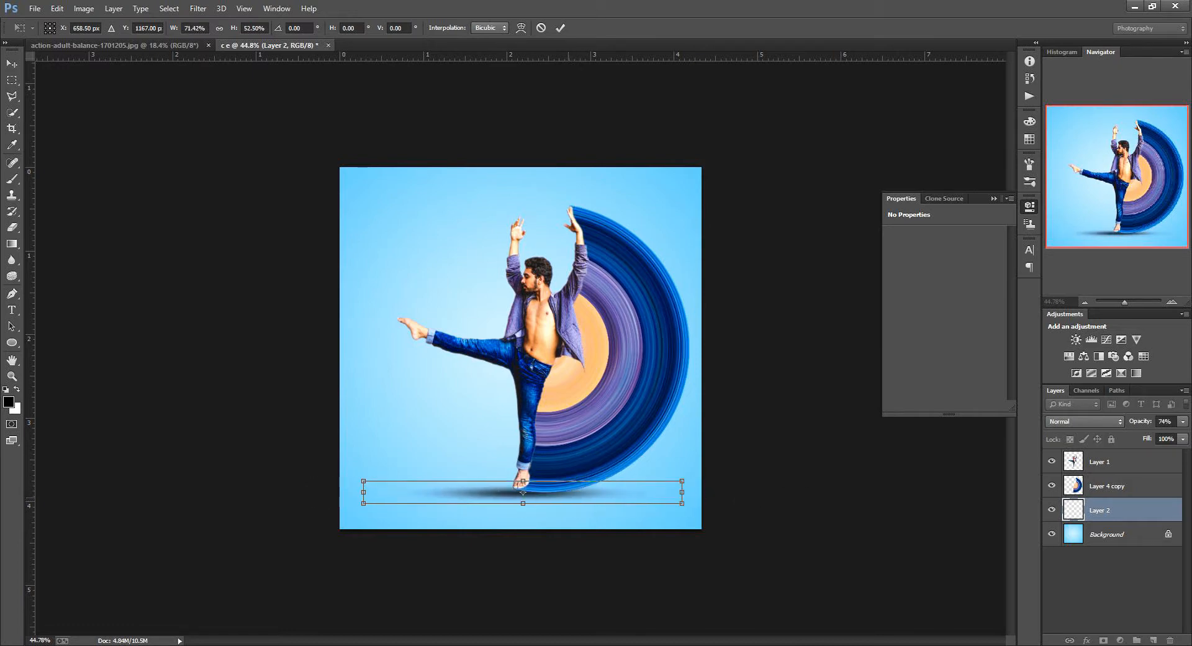
pyautogui.press('Up')
pyautogui.press('Up')
pyautogui.press('Down')
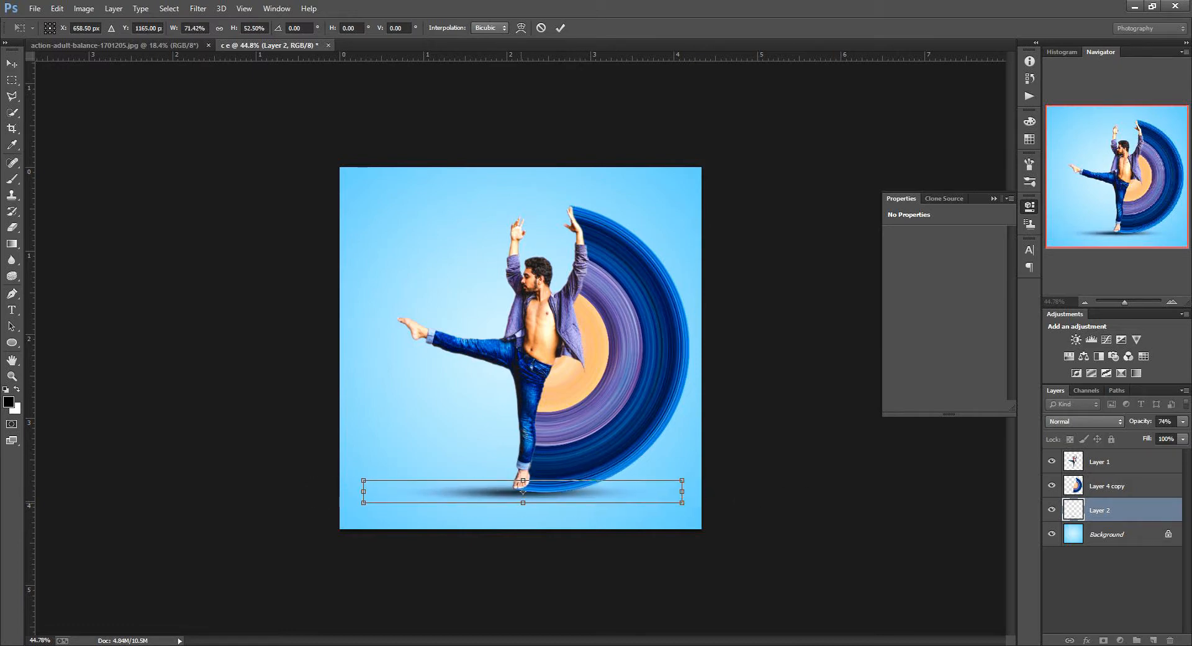
pyautogui.click(560, 28)
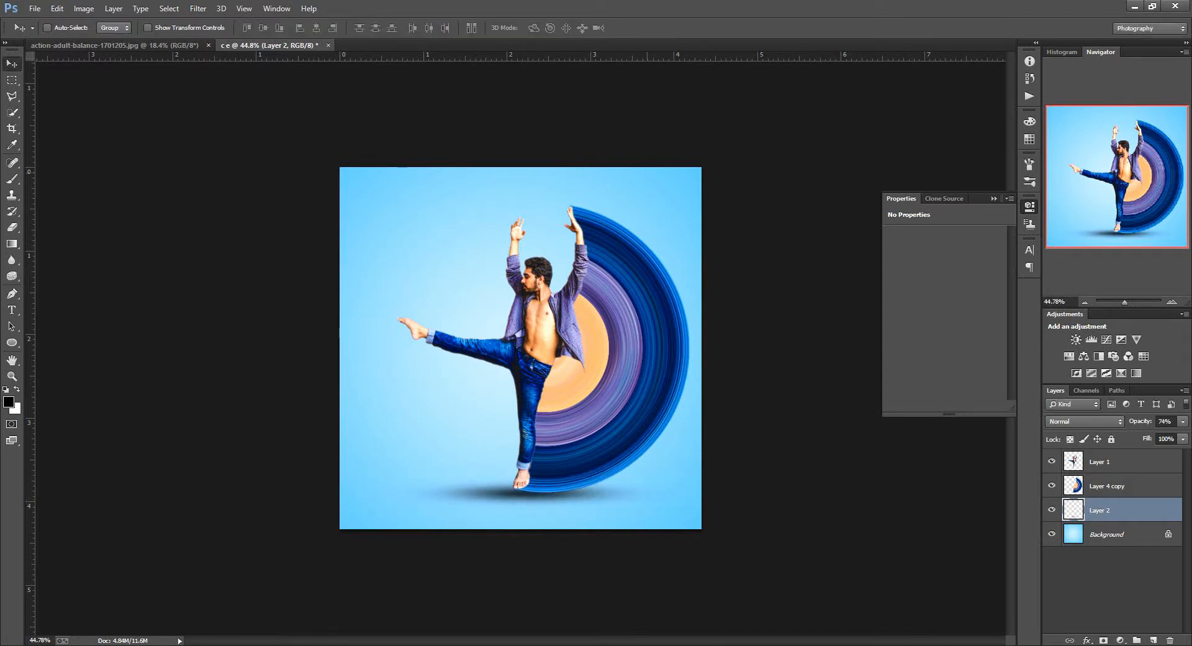
# Bring the shadow layer in front of the half-disc layer and nudge the shadow up about 8 px
pyautogui.hotkey('ctrl', ']')
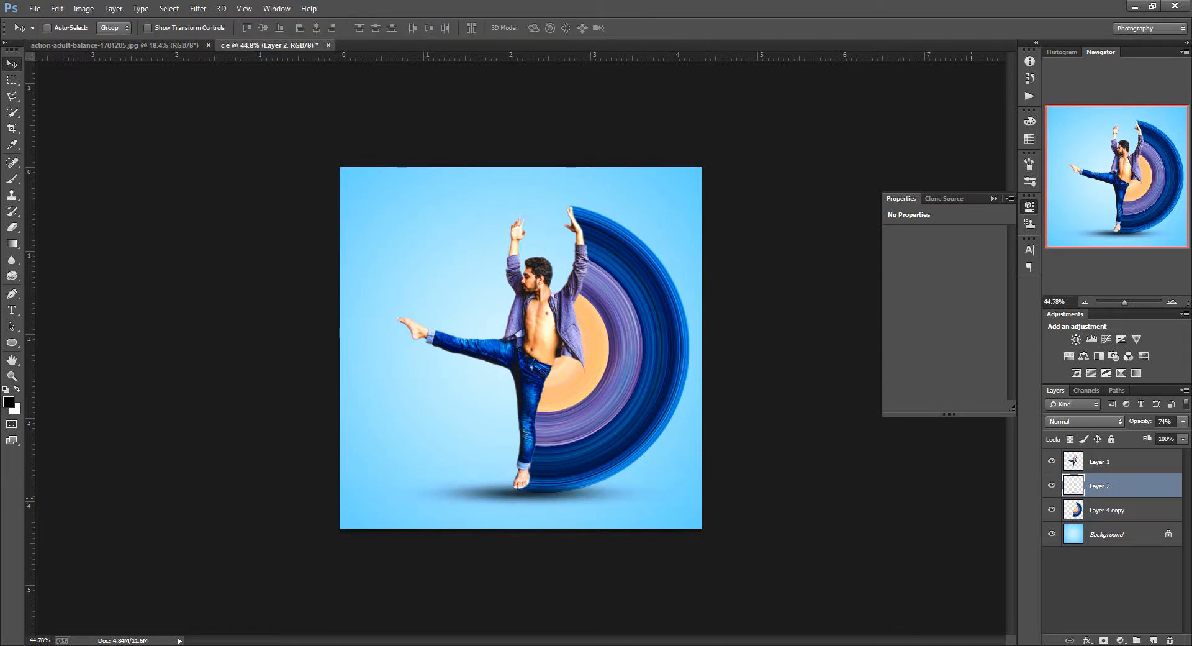
pyautogui.press('Up')
pyautogui.press('Up')
pyautogui.press('Up')
pyautogui.press('Up')
pyautogui.press('Up')
pyautogui.press('Up')
pyautogui.press('Up')
pyautogui.press('Up')
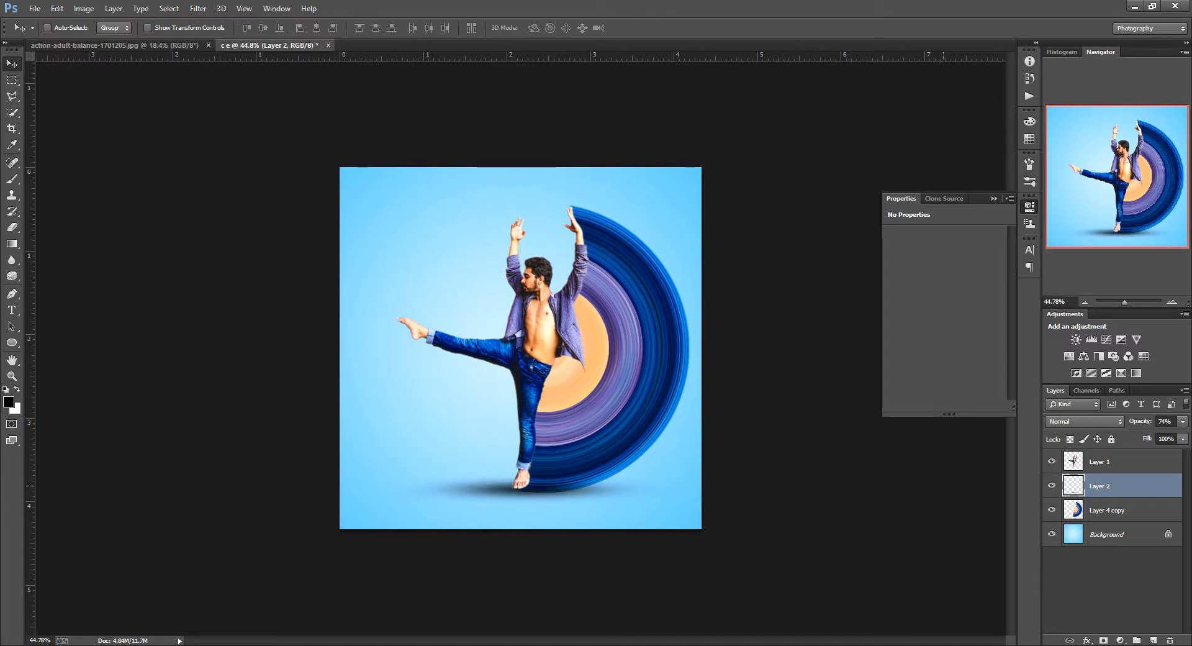
# Stretch the shadow slightly taller by extending both its upper and lower edges
pyautogui.hotkey('ctrl', 't')
pyautogui.moveTo(530, 506); pyautogui.dragTo(531, 513)
pyautogui.moveTo(531, 474); pyautogui.dragTo(530, 463)
pyautogui.press('Return')
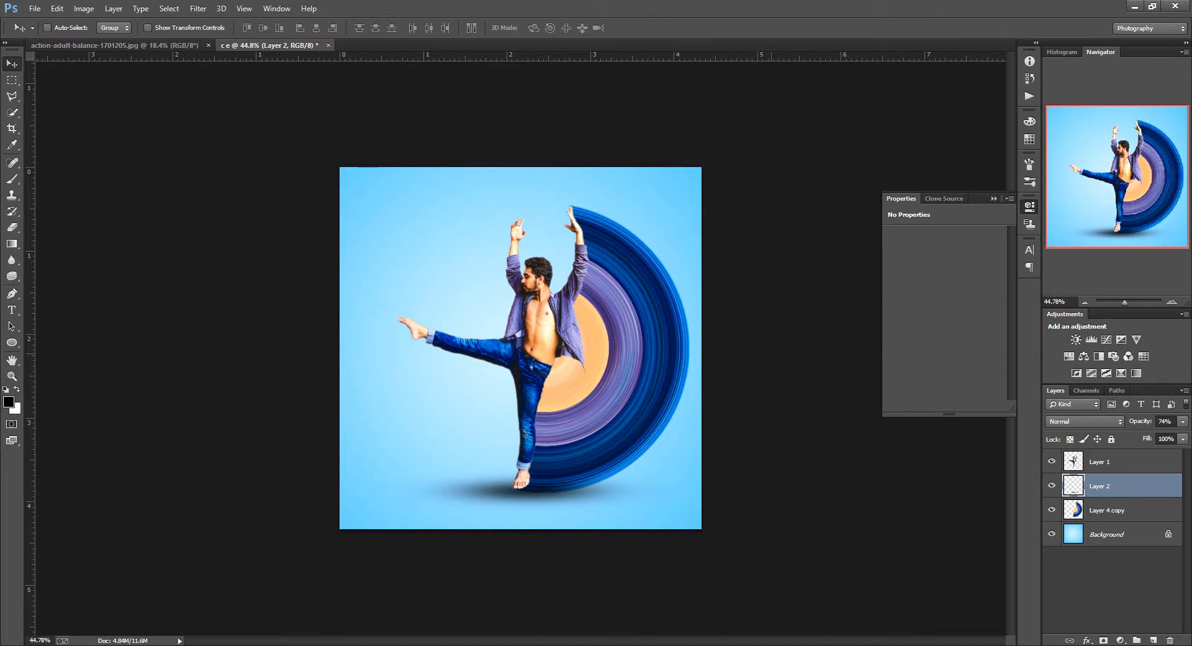
# Narrow the shadow from both ends and lower its upper edge slightly
pyautogui.hotkey('ctrl', 't')
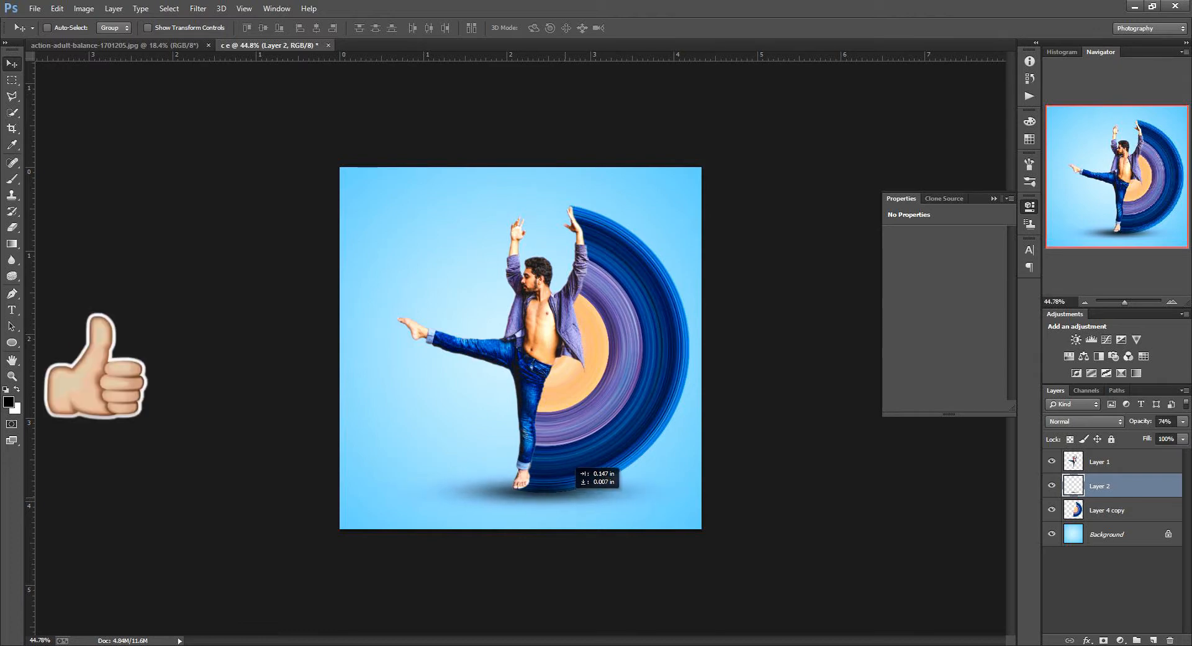
pyautogui.moveTo(383, 490)
pyautogui.mouseDown()
pyautogui.moveTo(439, 489)
pyautogui.moveTo(394, 490)
pyautogui.mouseUp()
pyautogui.moveTo(701, 490); pyautogui.dragTo(655, 490)
pyautogui.moveTo(525, 466); pyautogui.dragTo(526, 471)
pyautogui.click(560, 28)
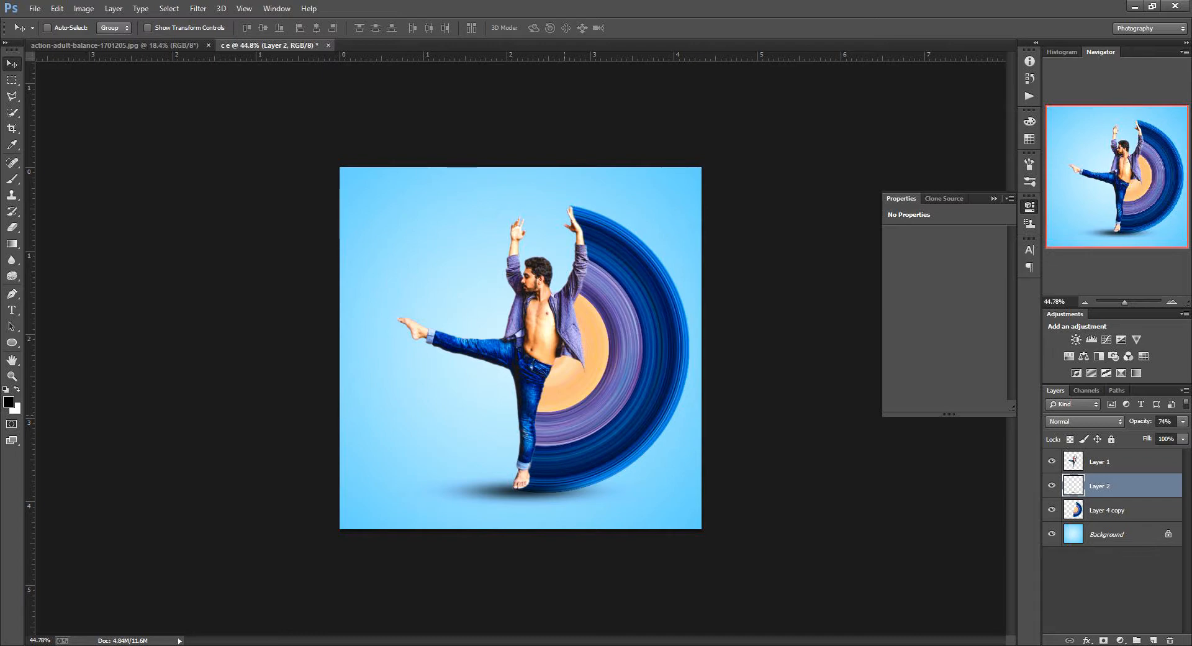
# Add a Levels adjustment layer above the dancer layer and set its black input level to 2
pyautogui.click(1122, 461)
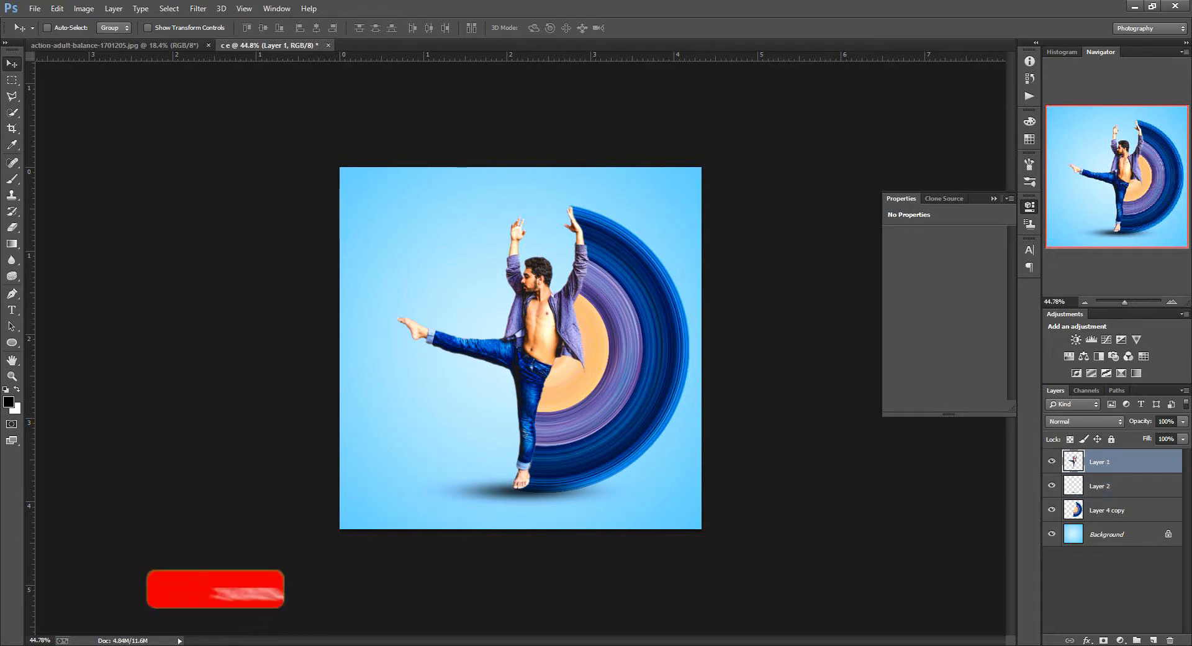
pyautogui.click(1091, 339)
pyautogui.moveTo(905, 326); pyautogui.dragTo(910, 326)
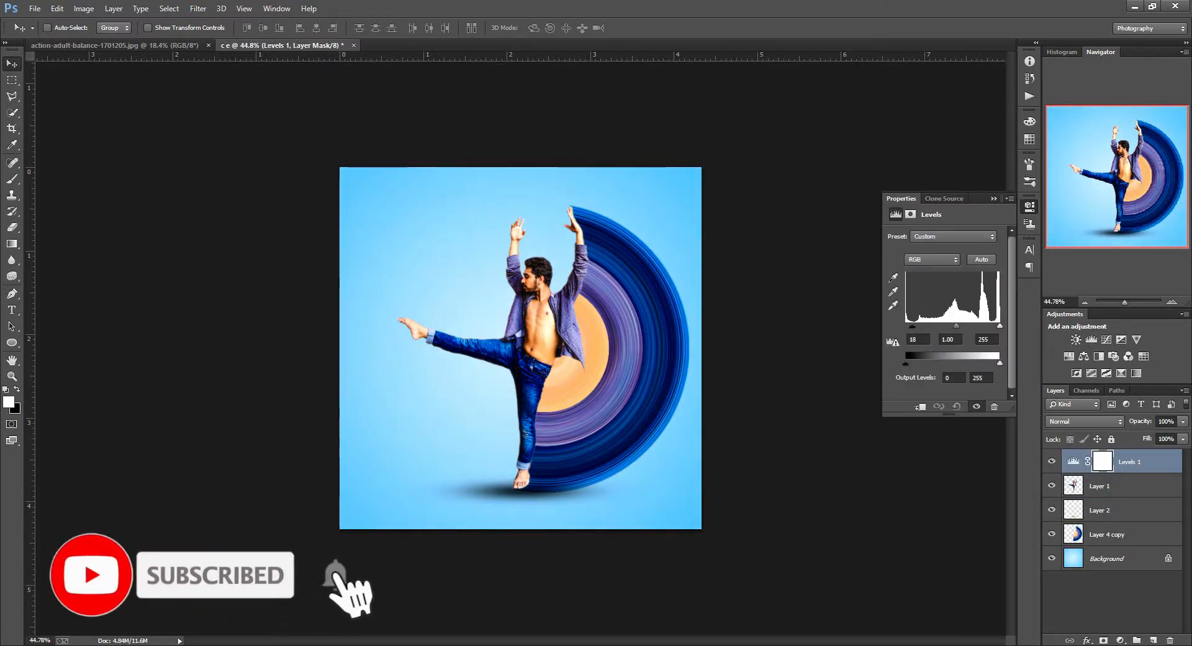
pyautogui.moveTo(999, 326); pyautogui.dragTo(999, 326)
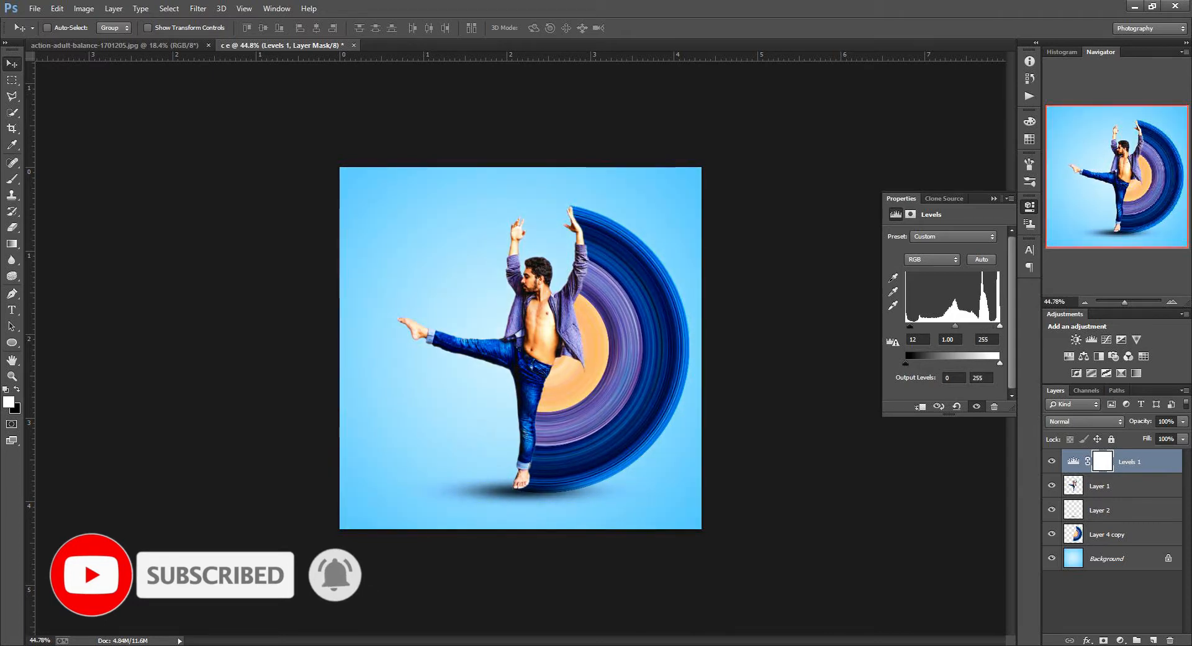
pyautogui.moveTo(909, 325); pyautogui.dragTo(905, 326)
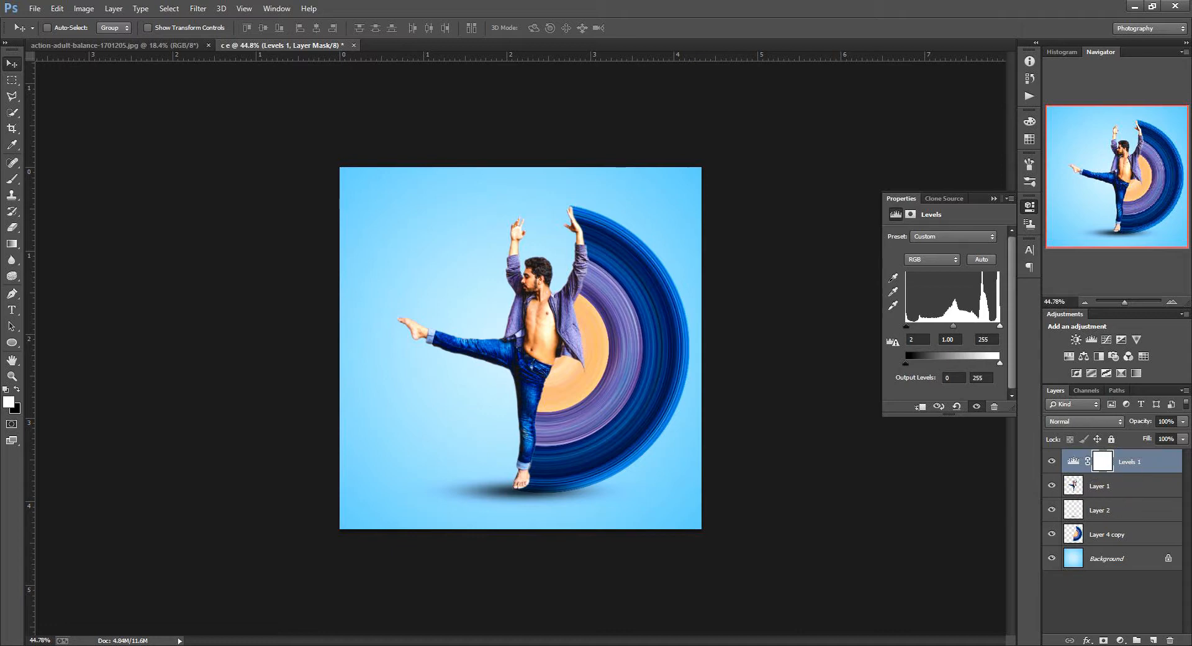
# Free-transform the dancer, shadow and half-disc layers together, keeping them at 100% scale, and shift them left to X 642.50 px
pyautogui.click(1077, 535)
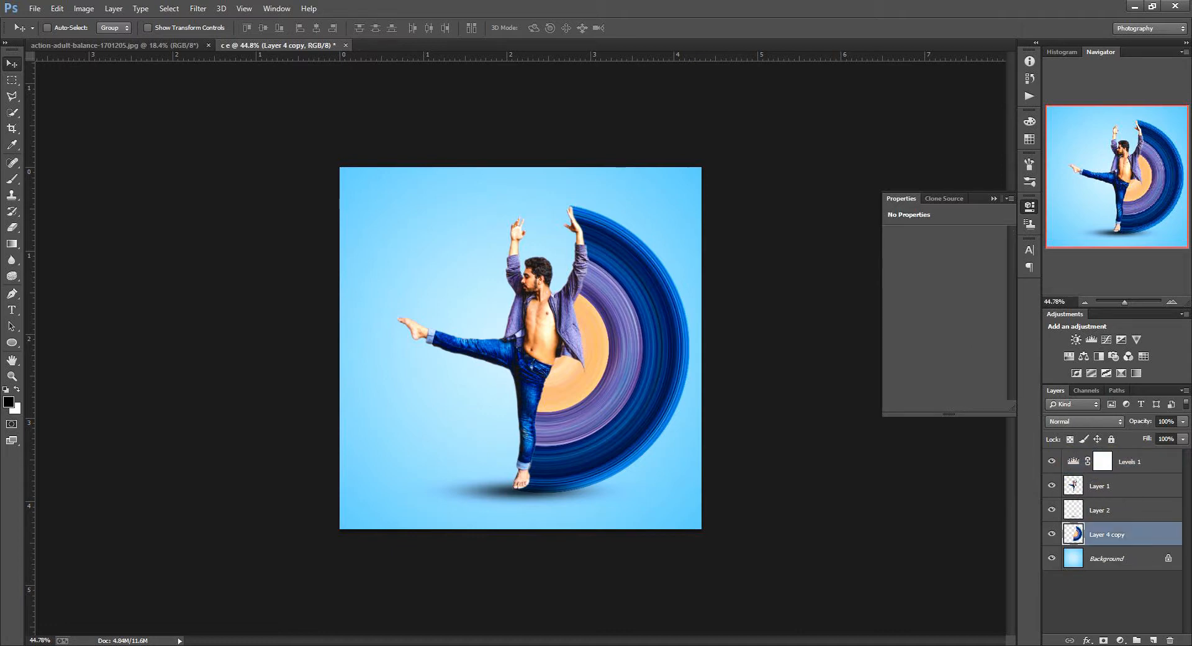
pyautogui.keyDown('shift'); pyautogui.click(1104, 487); pyautogui.keyUp('shift')
pyautogui.hotkey('ctrl', 't')
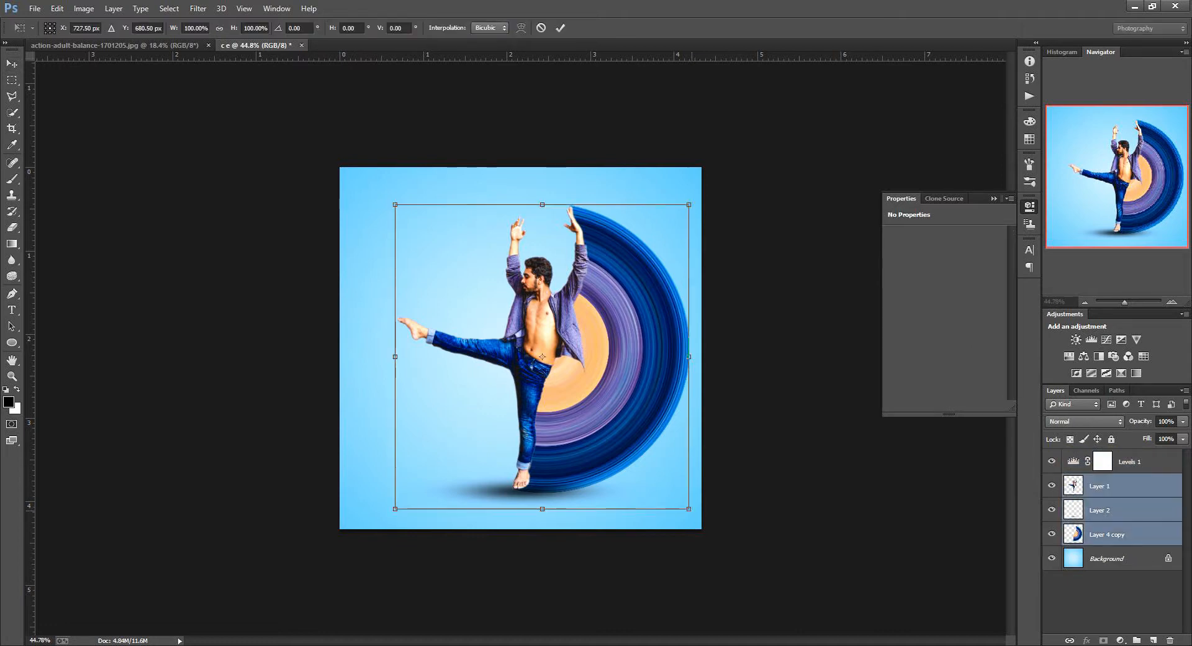
pyautogui.moveTo(689, 508); pyautogui.dragTo(667, 485)
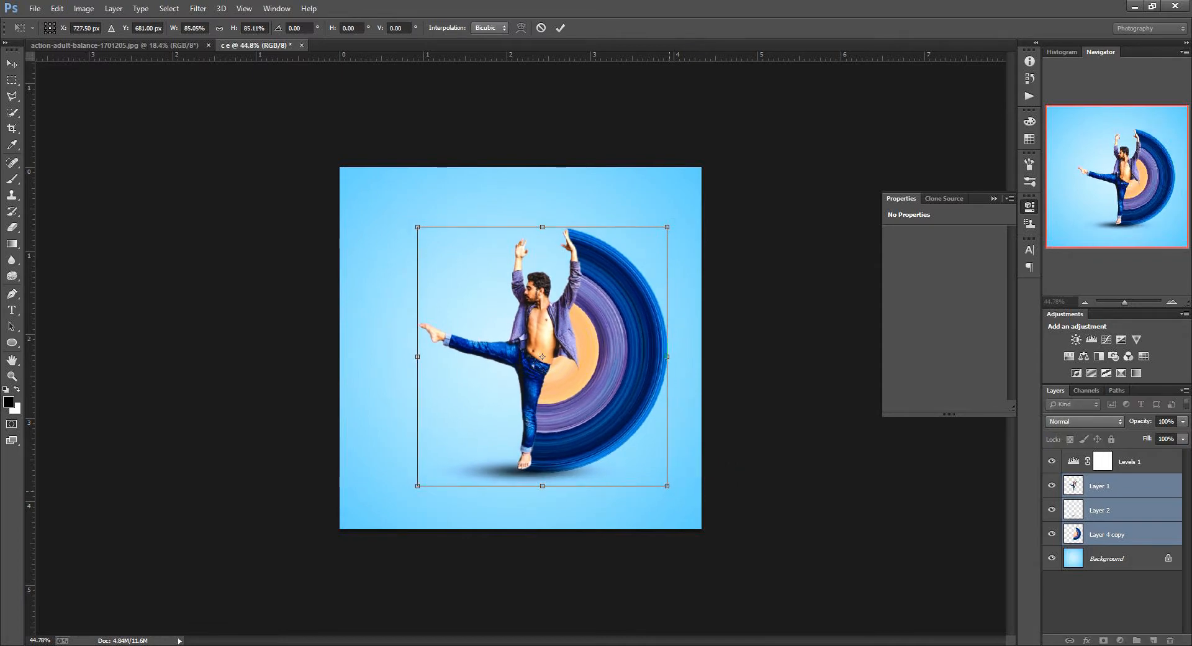
pyautogui.hotkey('ctrl', 'z')
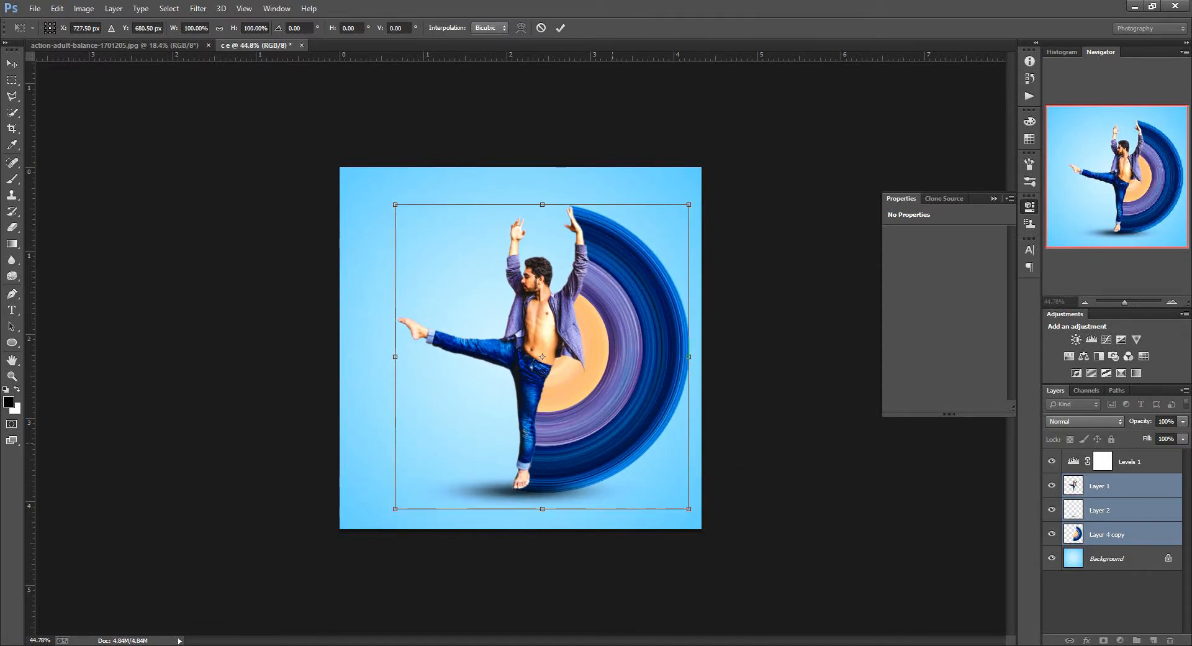
pyautogui.moveTo(612, 443); pyautogui.dragTo(591, 444)
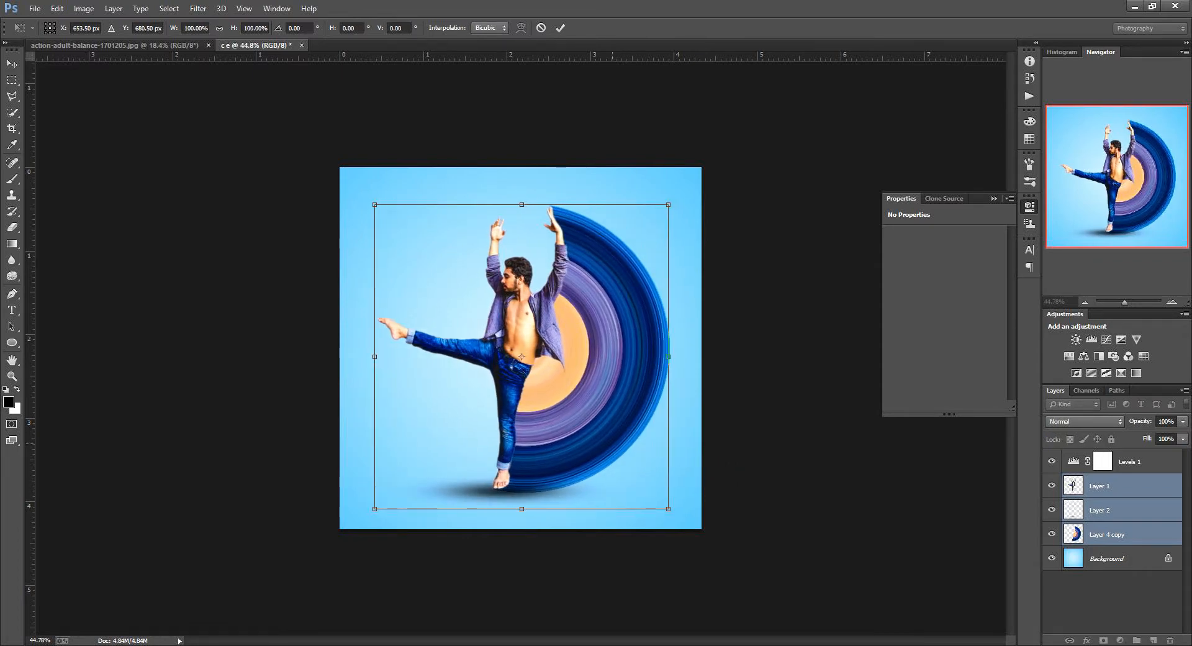
pyautogui.press('Left')
pyautogui.press('Left')
pyautogui.press('Left')
pyautogui.press('Left')
pyautogui.press('Left')
pyautogui.press('Left')
pyautogui.press('Left')
pyautogui.press('Left')
pyautogui.press('Left')
pyautogui.press('Left')
pyautogui.press('Left')
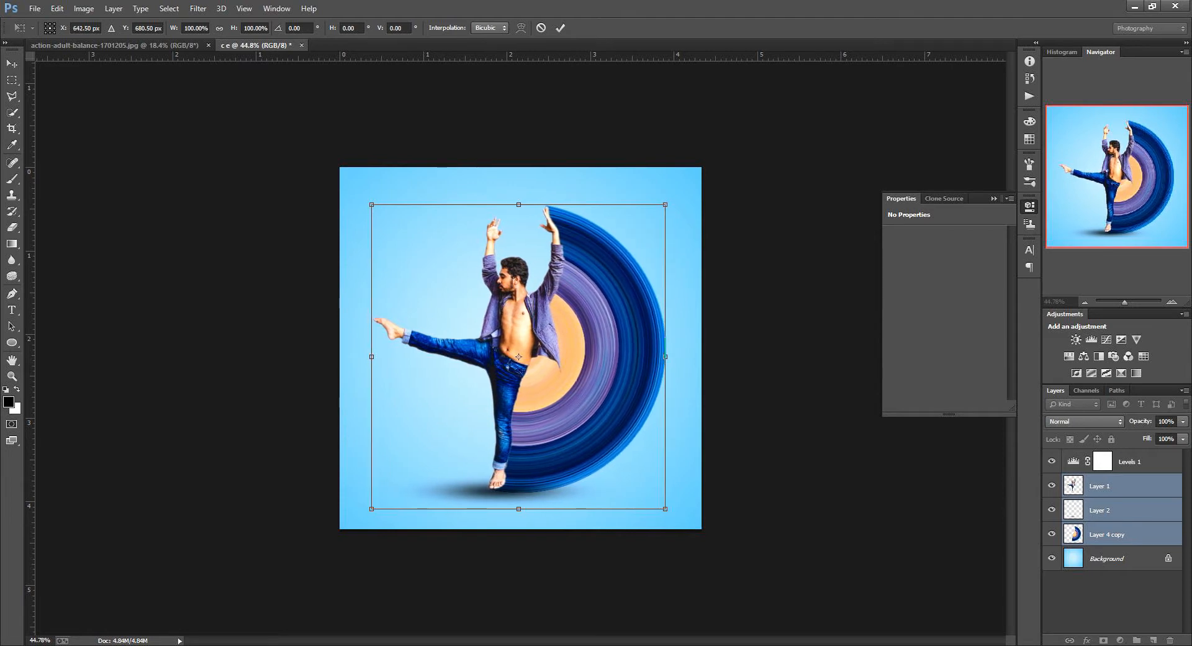
pyautogui.press('Return')
# Shift the shadow layer alone slightly to the right beneath the foot, and reselect the Levels 1 adjustment layer
pyautogui.click(1117, 510)
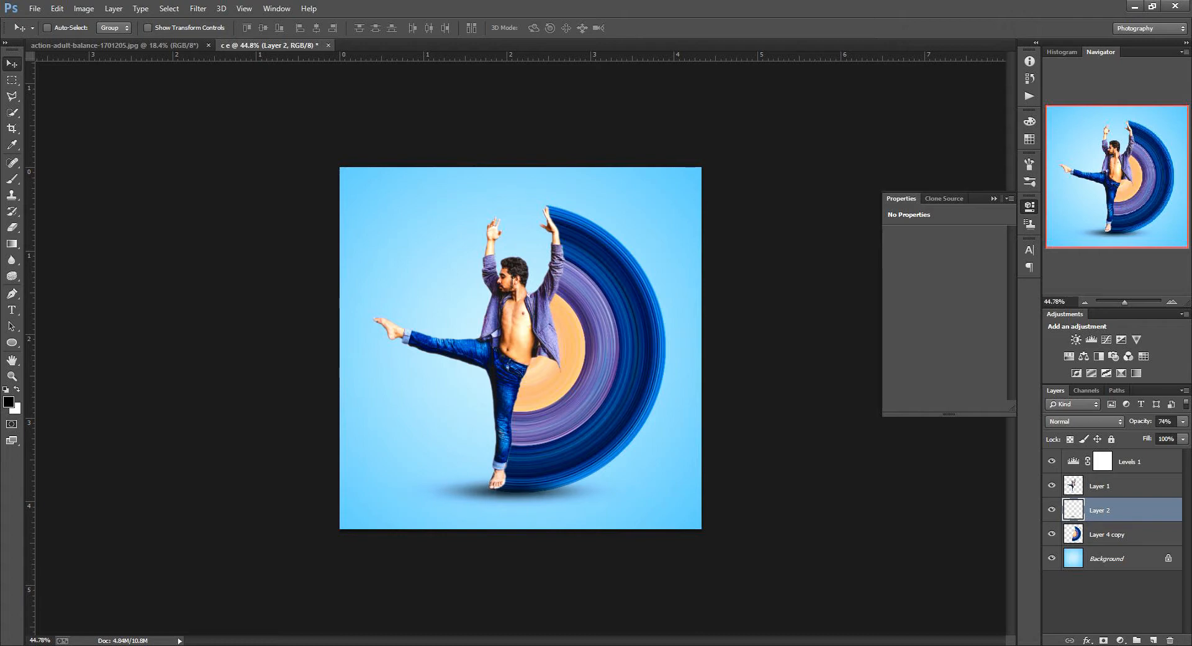
pyautogui.click(1131, 461)
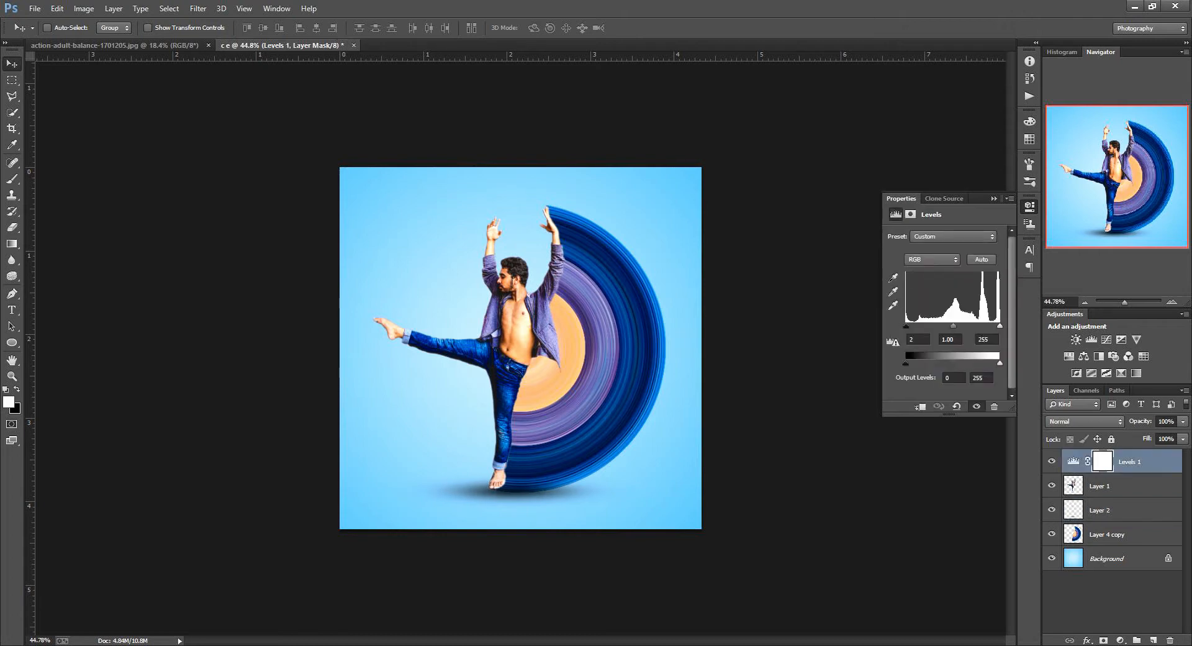
pyautogui.scroll(4, 832, 401)
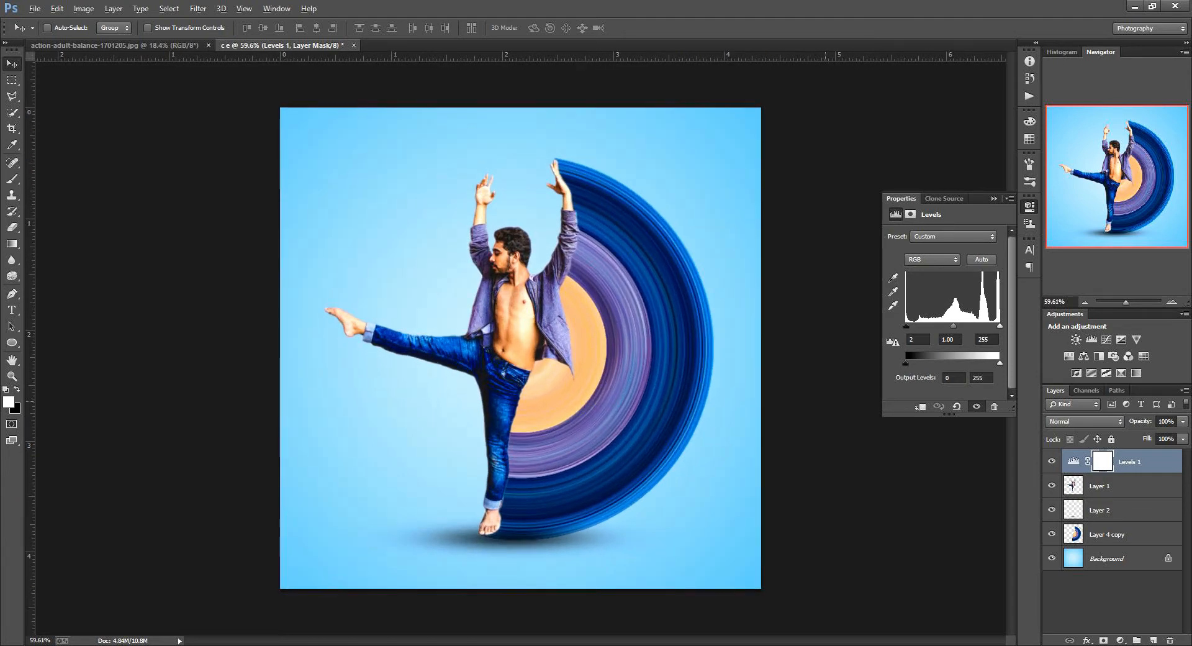
# Save the composition as a JPEG named "c e" in the desktop's PS Images folder
pyautogui.click(35, 9)
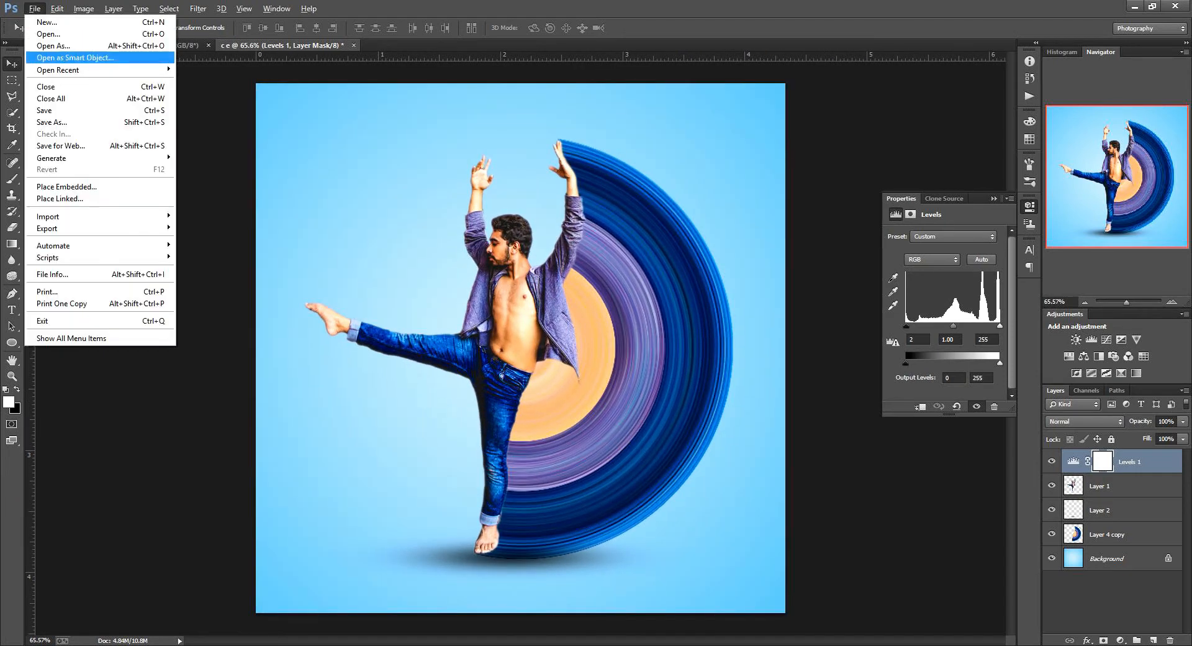
pyautogui.press('Return')
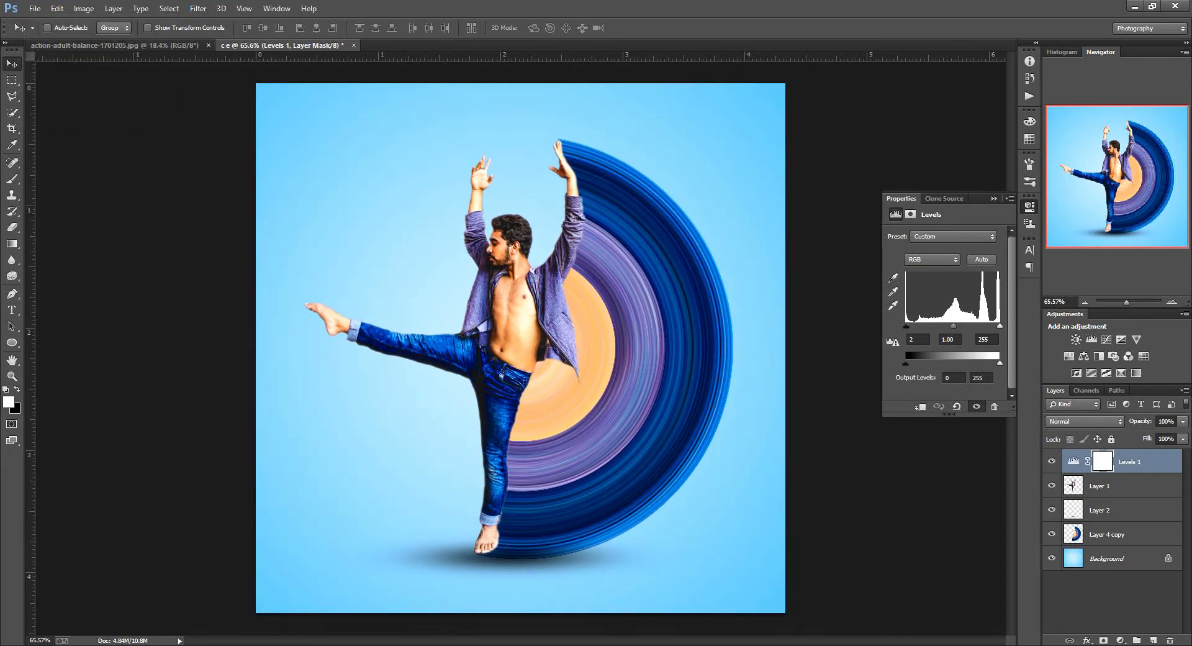
pyautogui.doubleClick(211, 176)
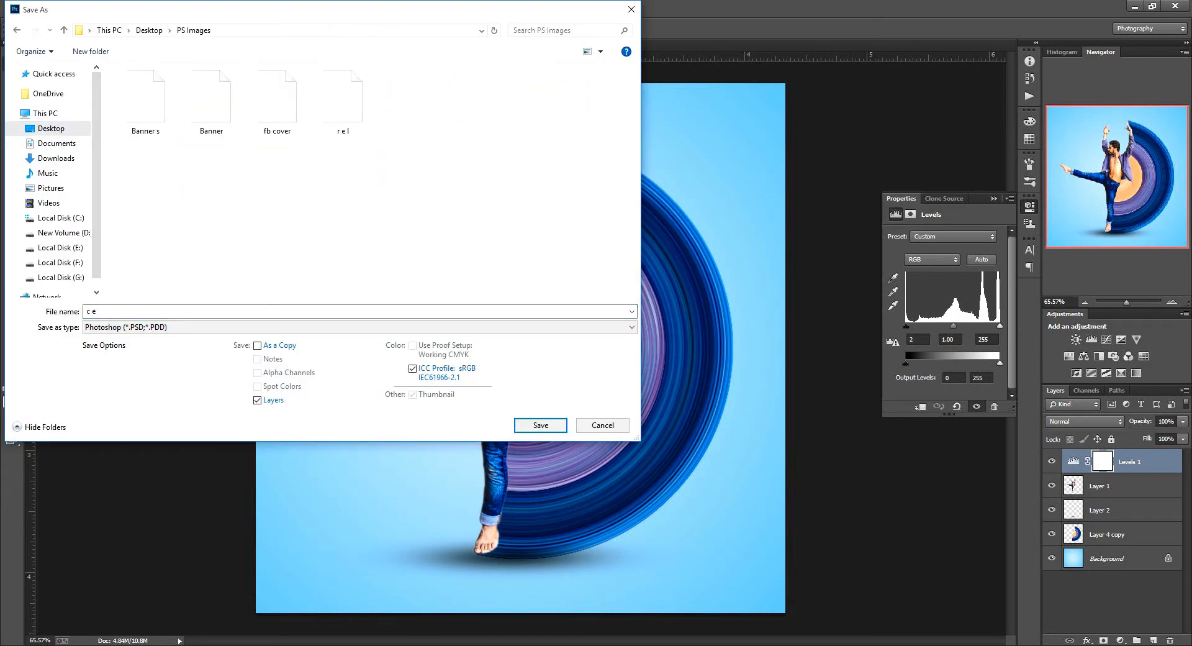
pyautogui.click(249, 327)
pyautogui.click(124, 423)
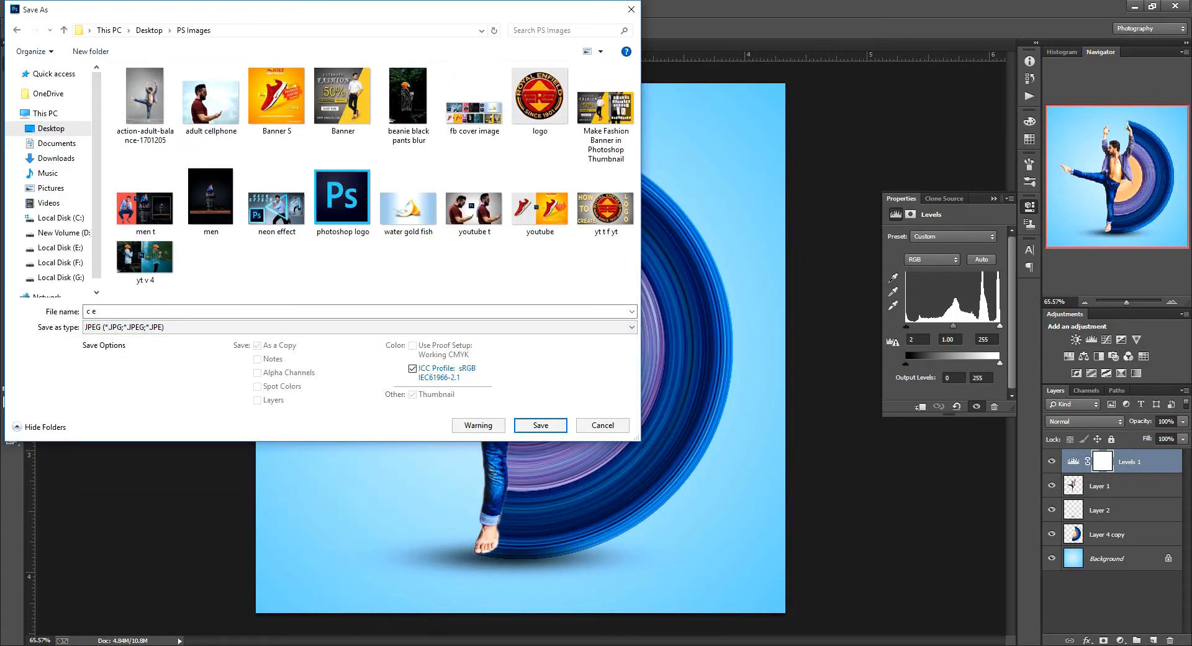